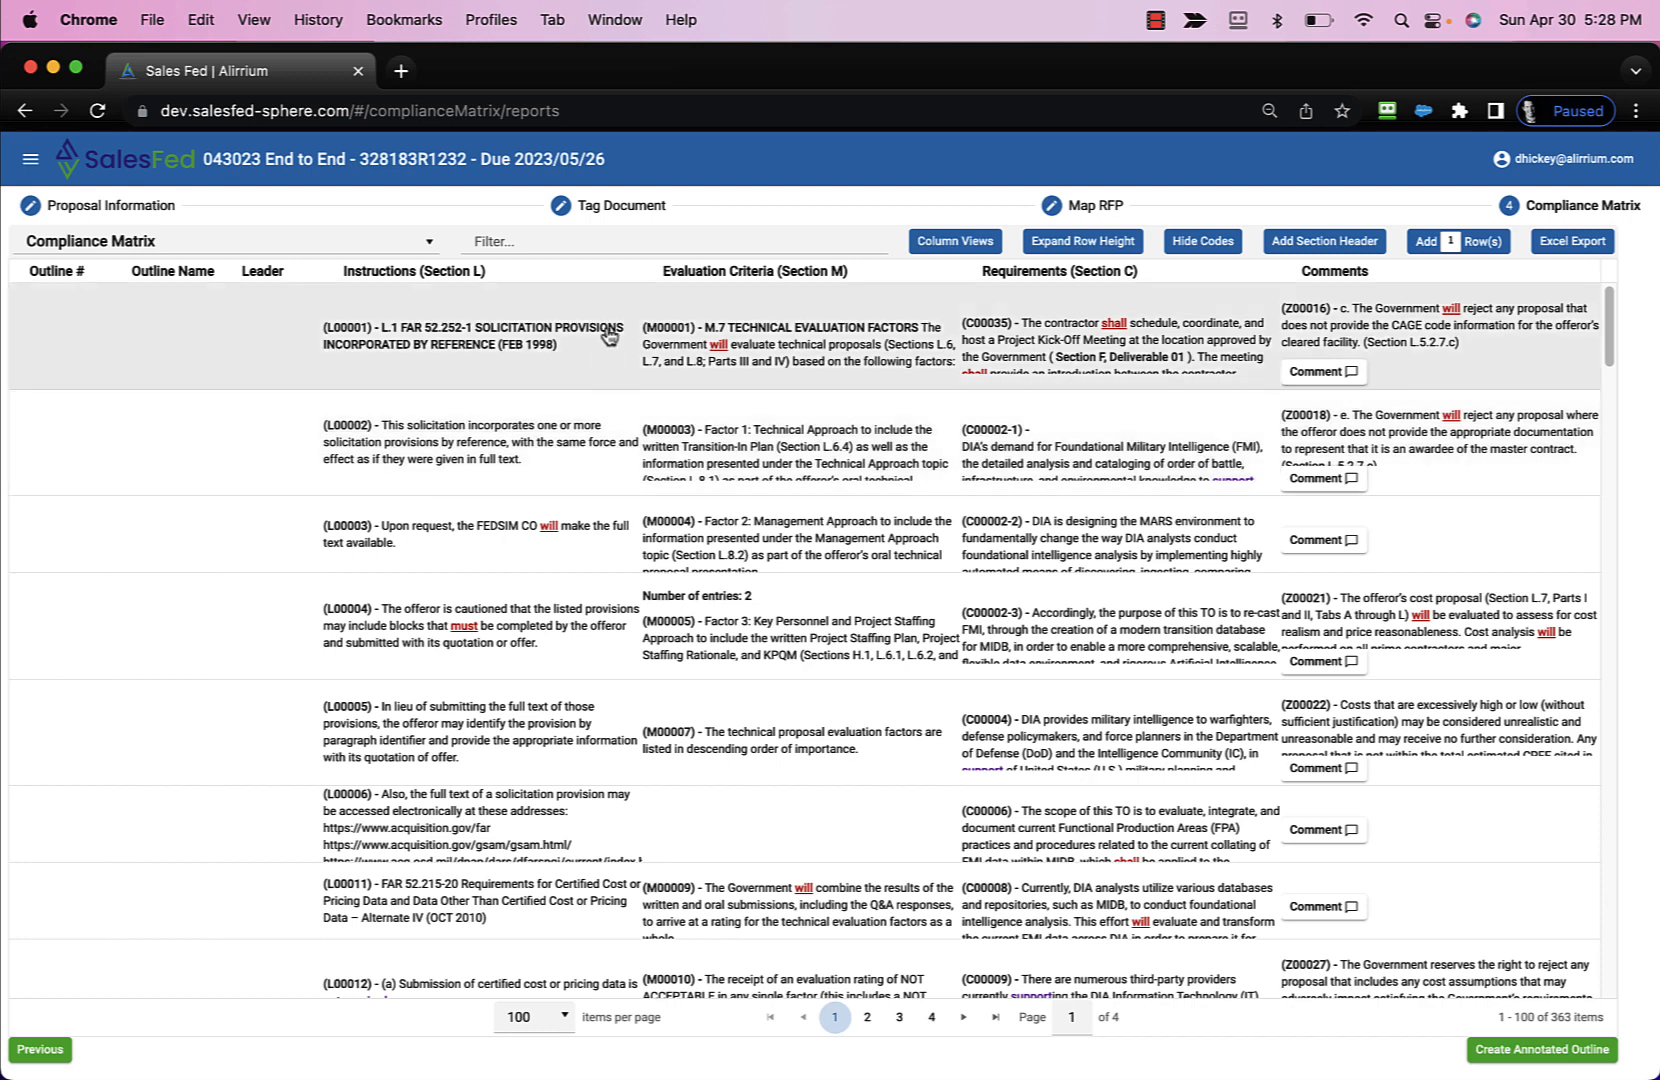
pyautogui.tripleClick(512, 476)
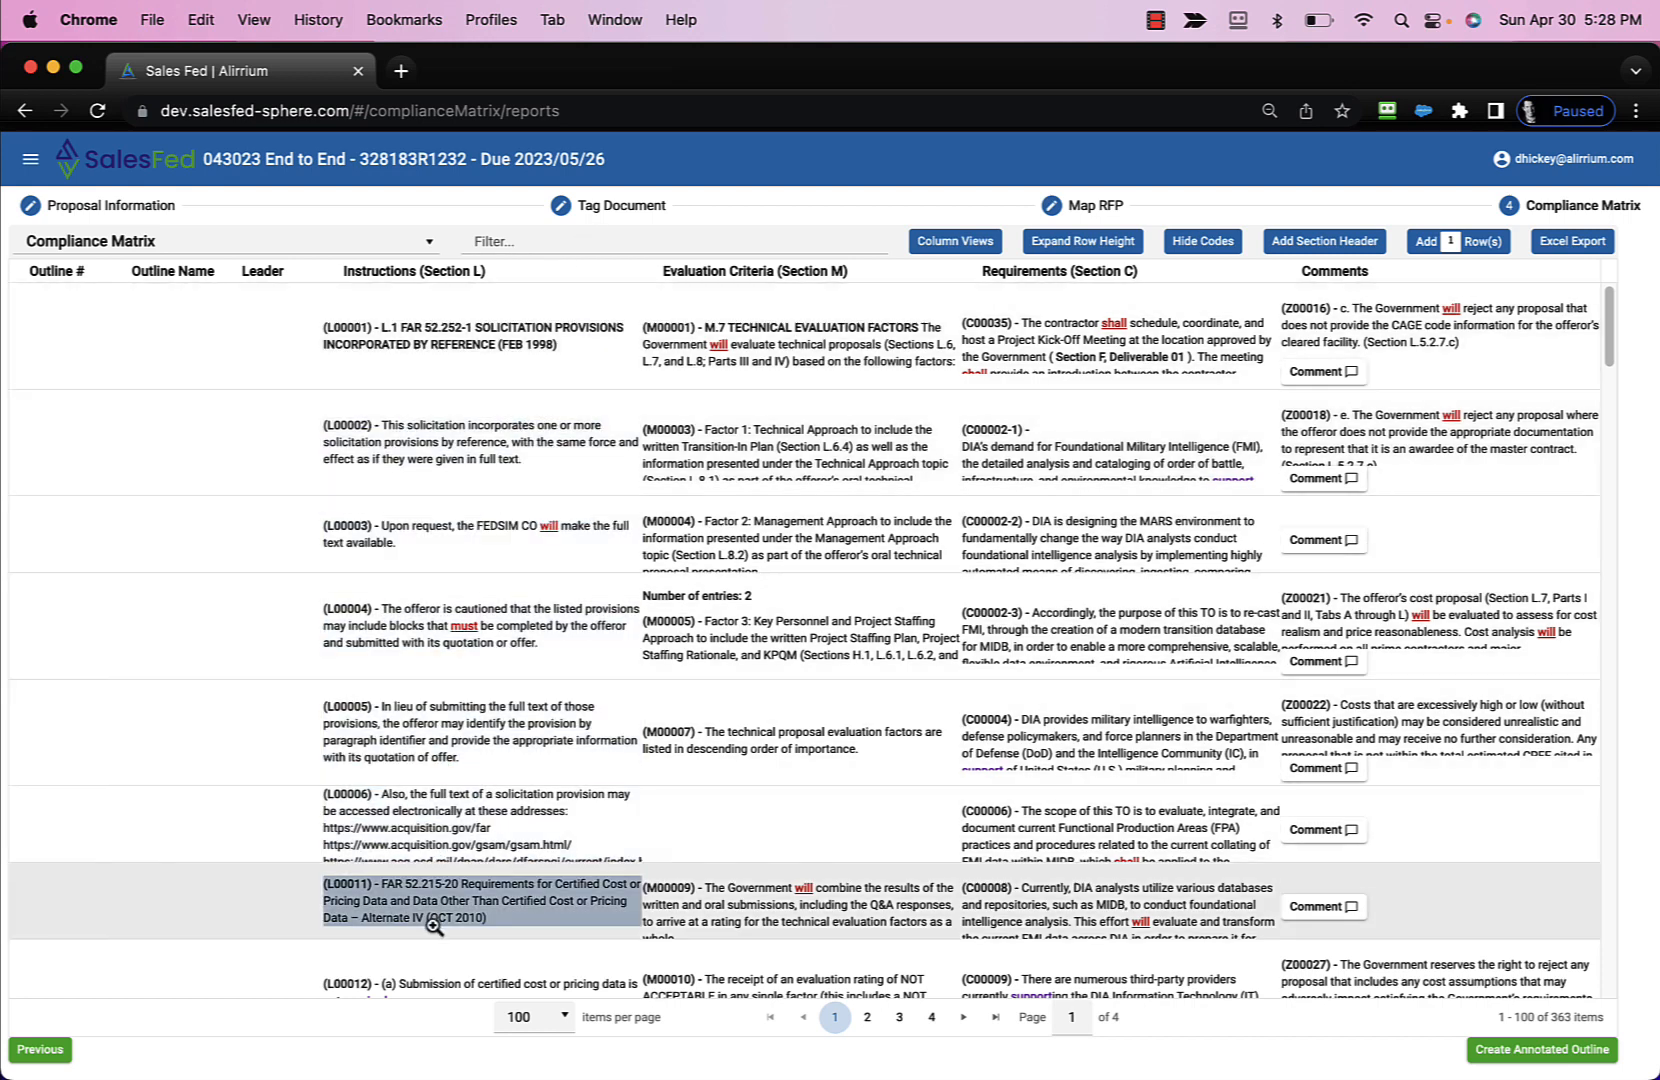
pyautogui.tripleClick(462, 560)
pyautogui.click(489, 298)
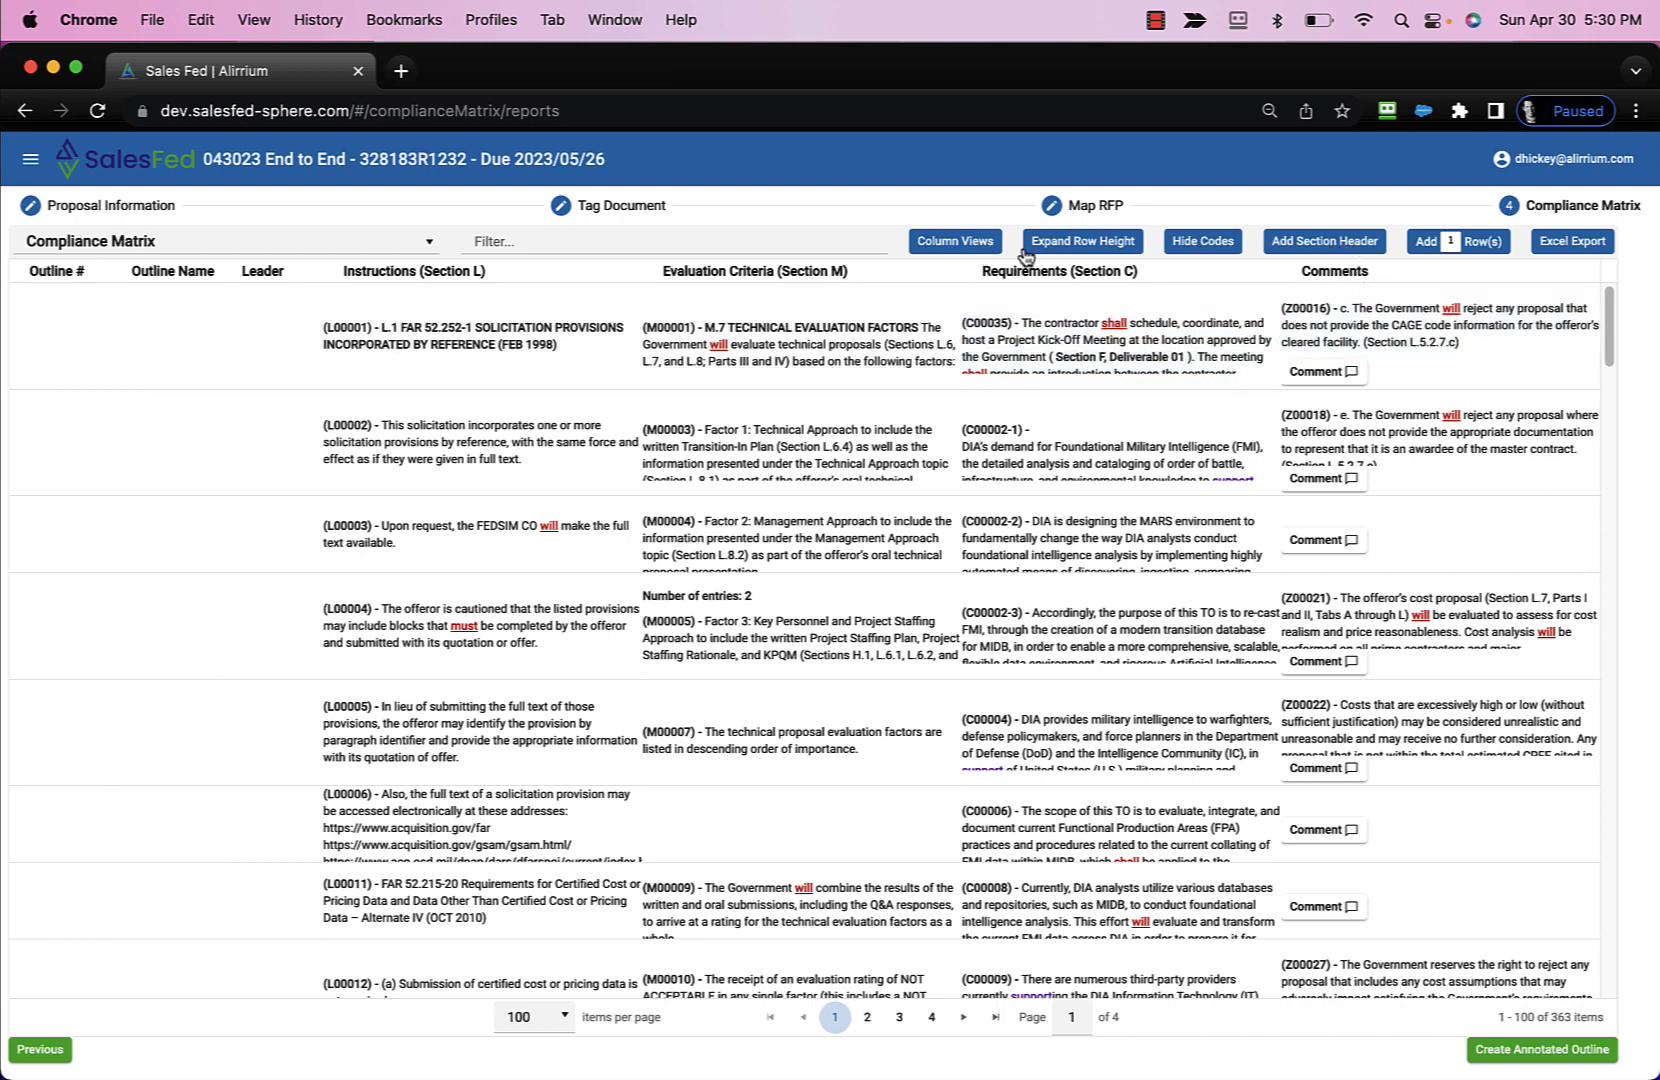
# Add section headers above the L00001 and L00025 rows of the compliance matrix and finish adding.
pyautogui.click(1329, 248)
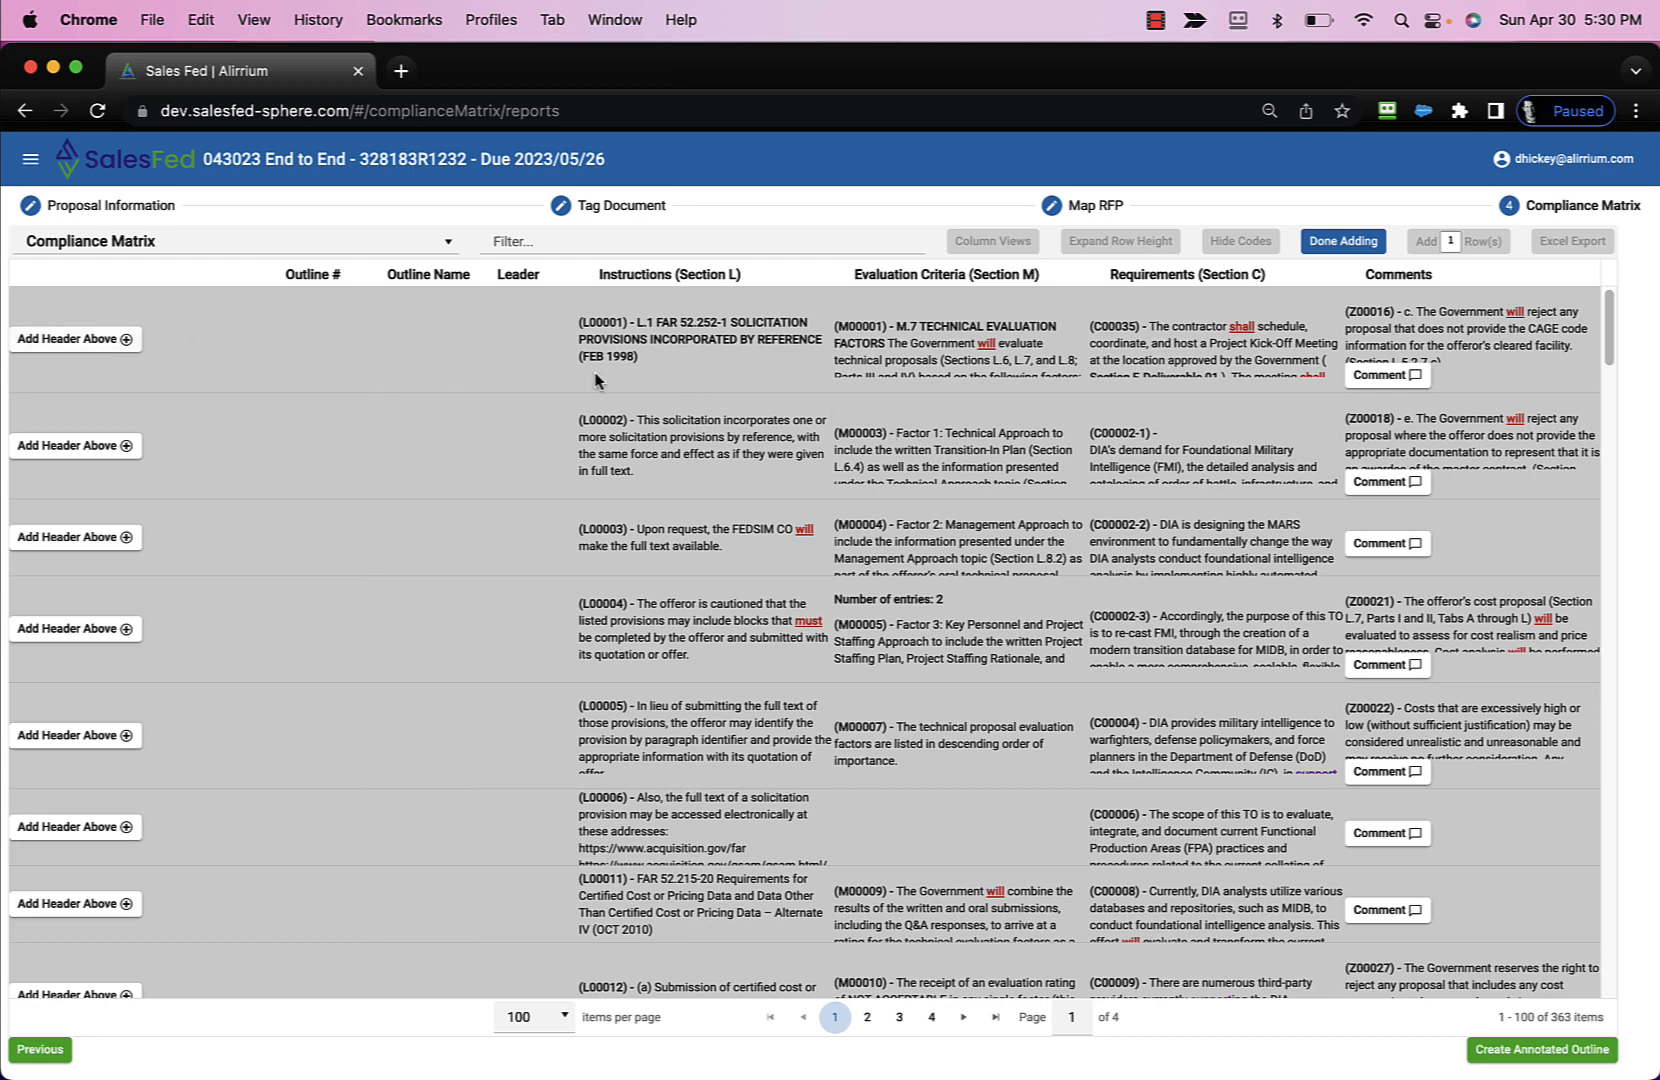
pyautogui.click(126, 341)
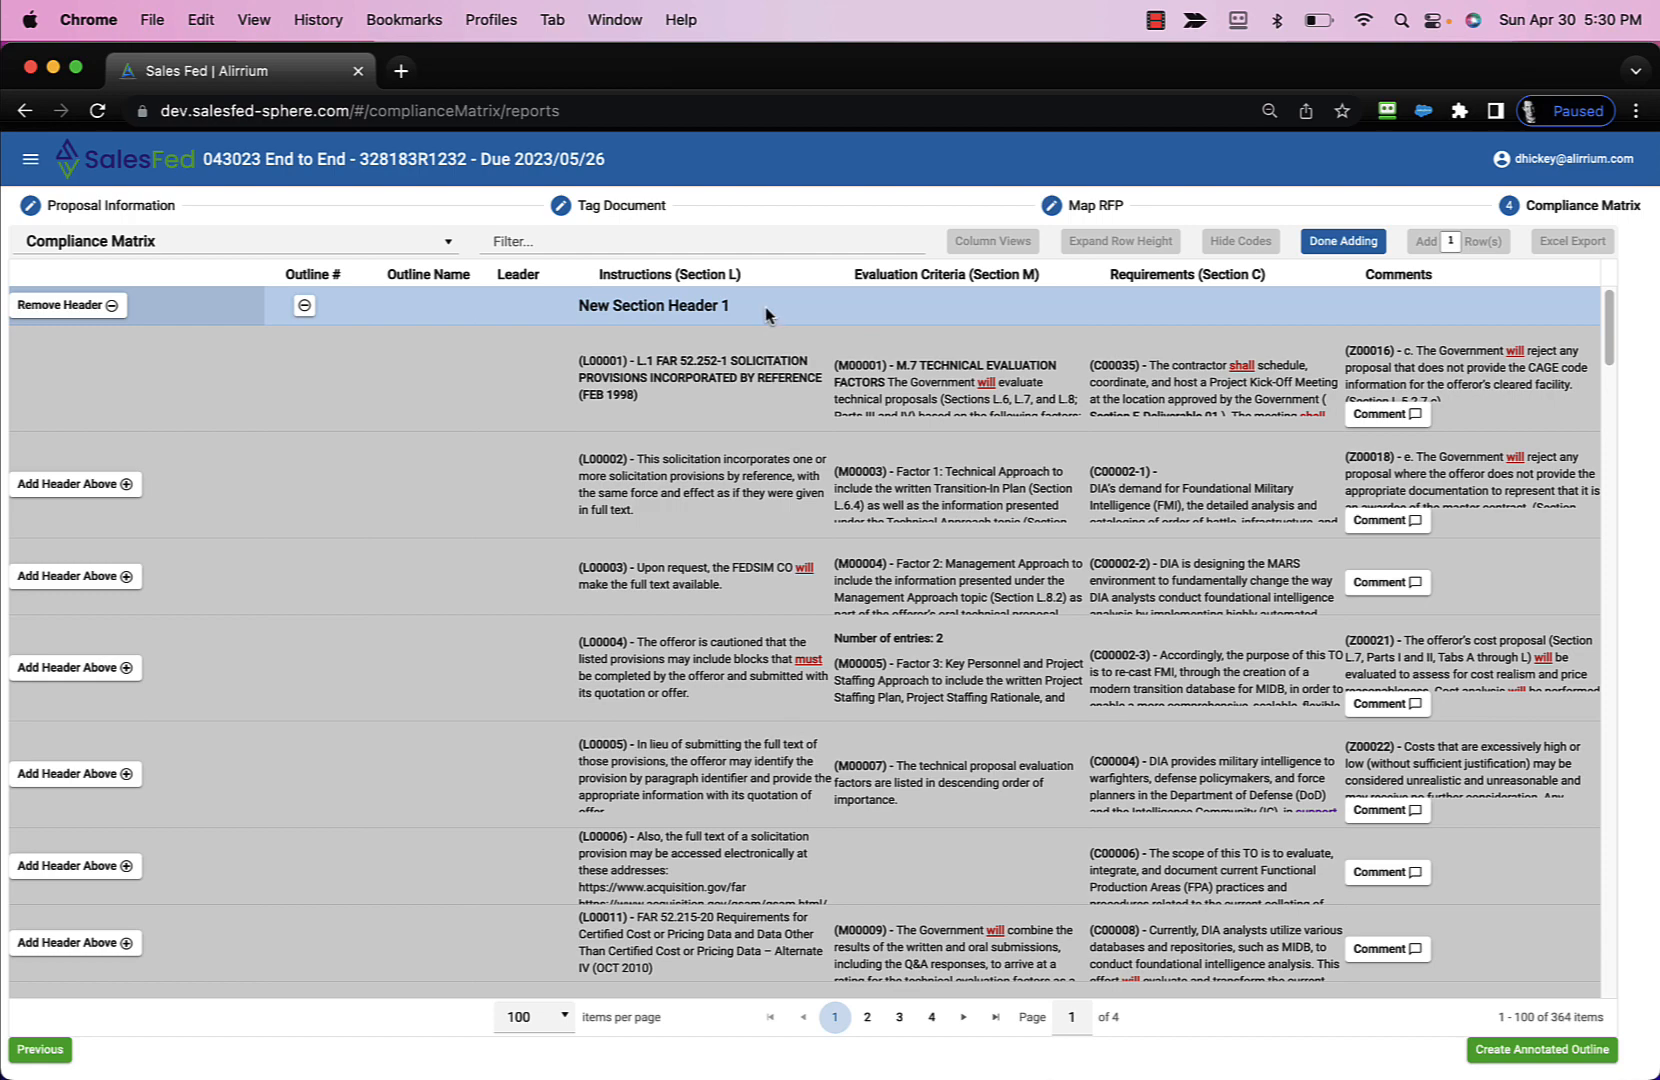
pyautogui.scroll(-4, 415, 612)
pyautogui.scroll(-12, 415, 612)
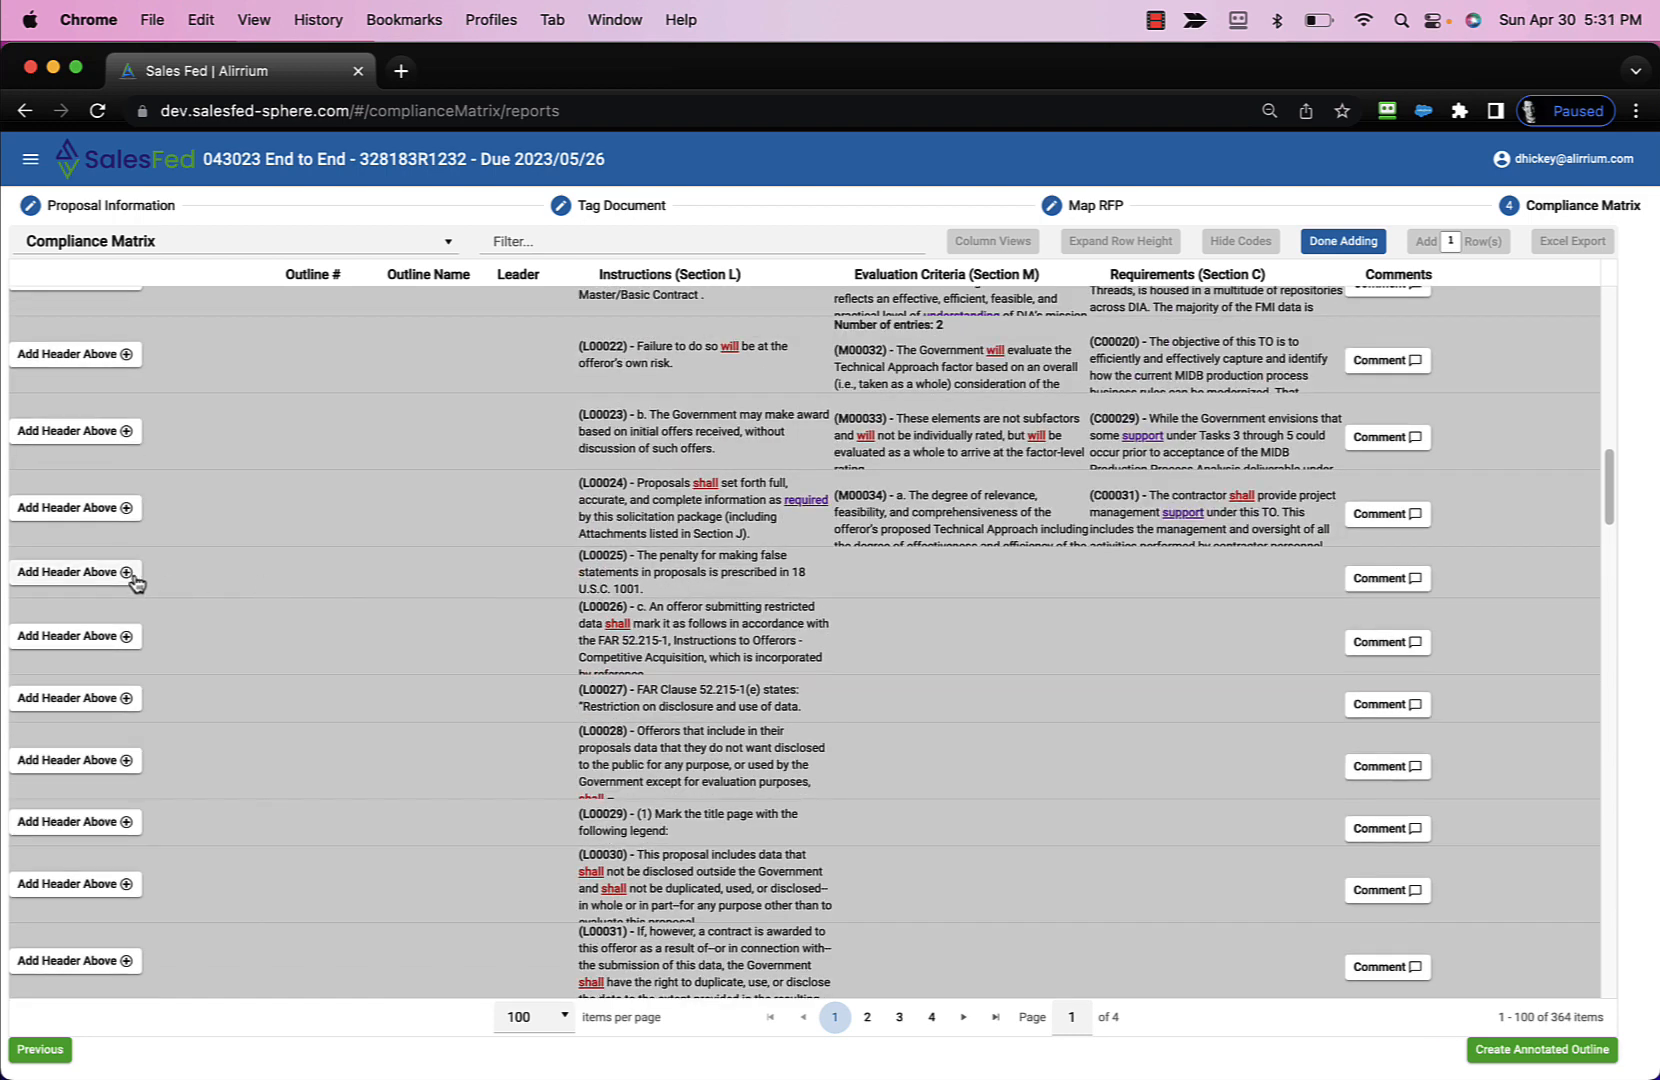
pyautogui.click(124, 575)
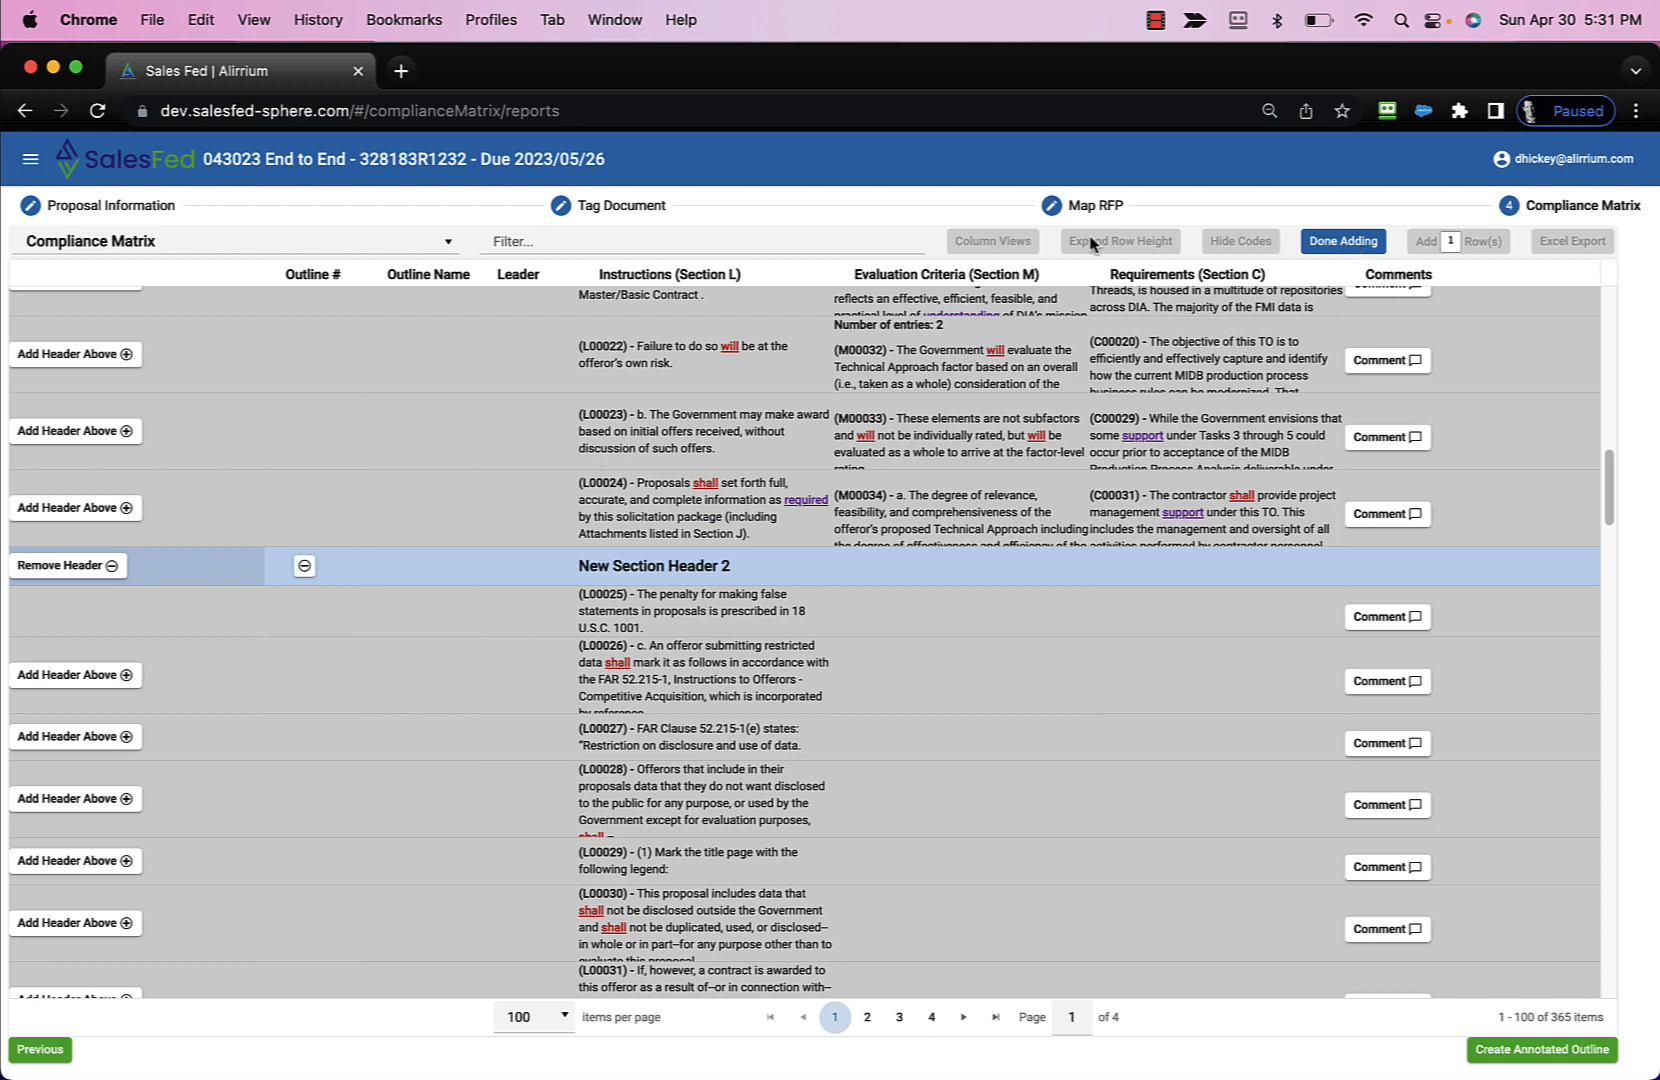
pyautogui.click(1346, 243)
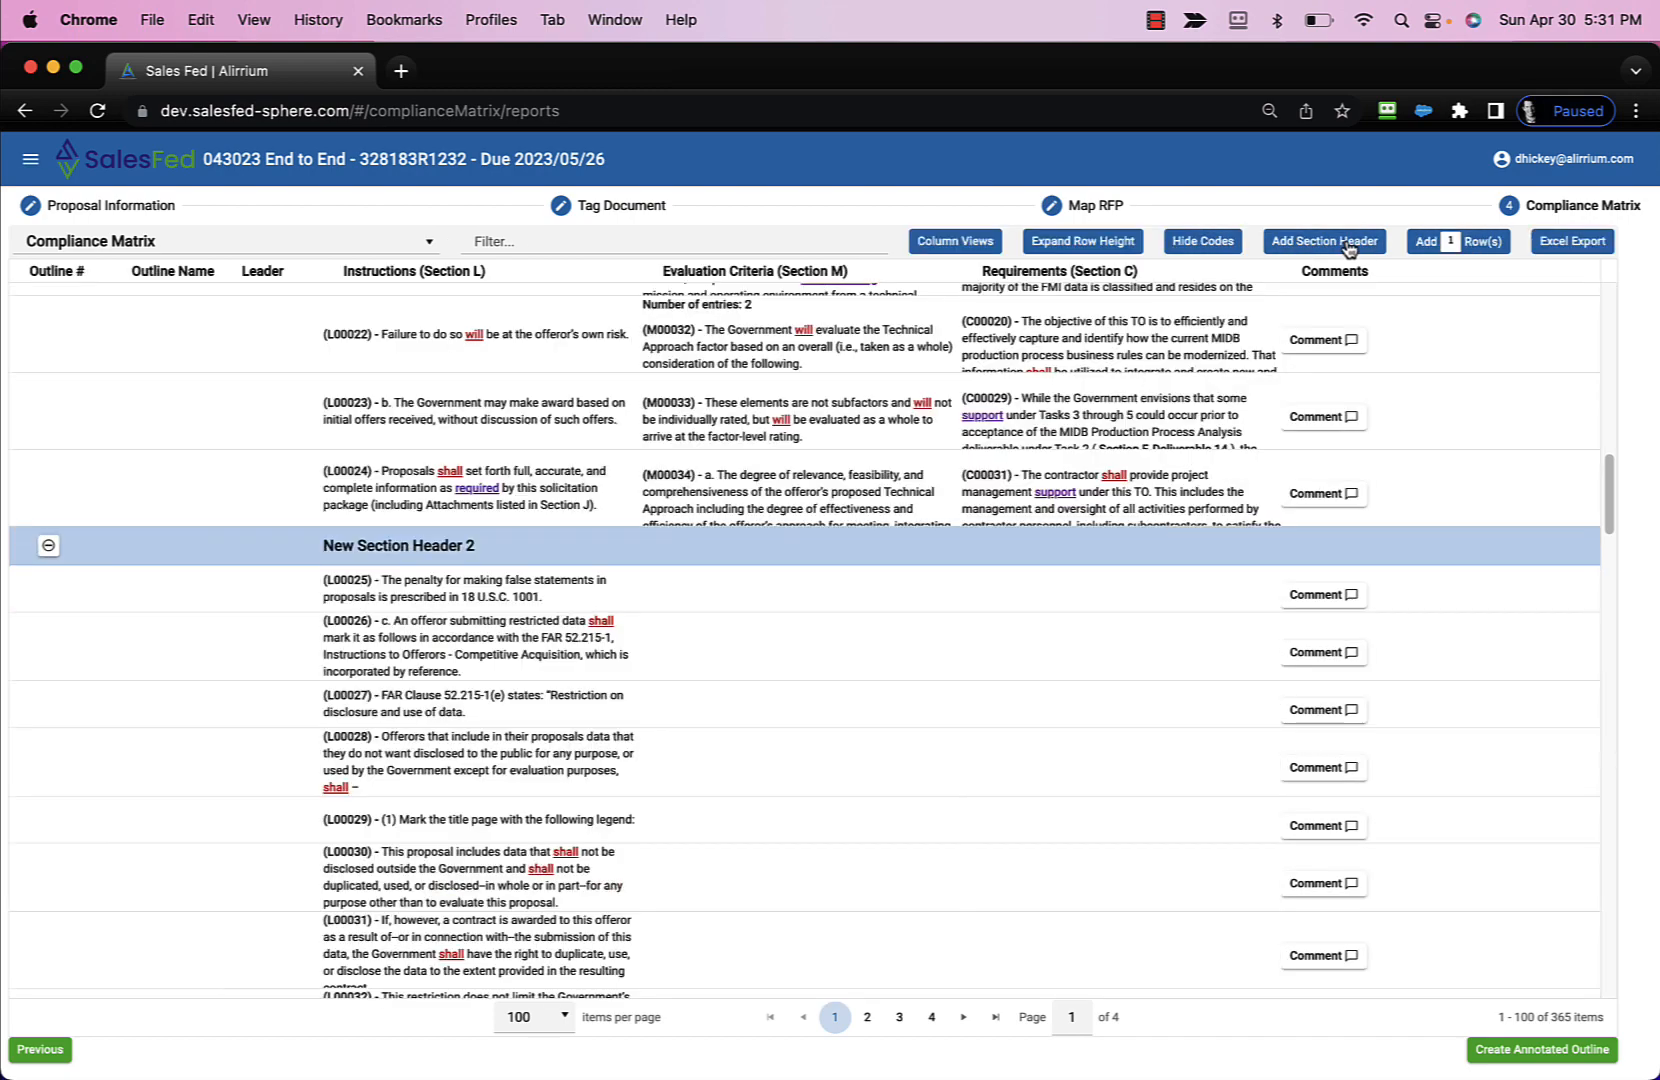
# Rename the first section header, above the L00001 row, to "Vol 1: Technical".
pyautogui.scroll(15, 940, 634)
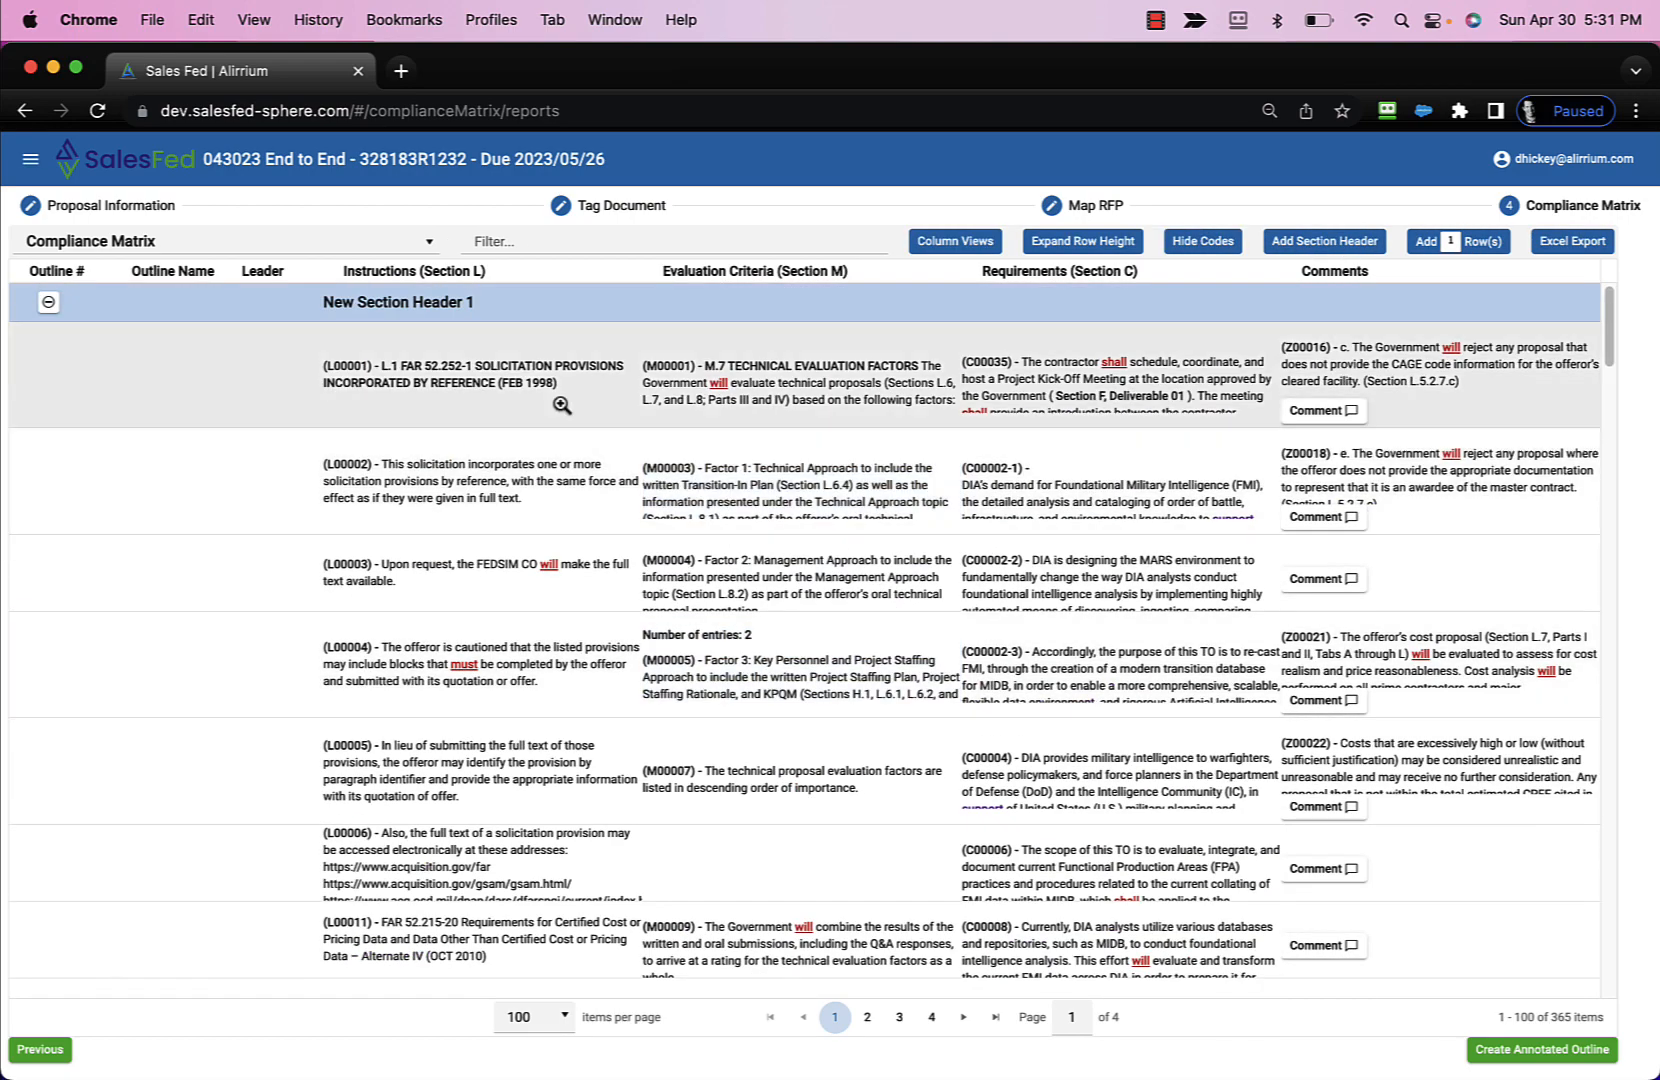
pyautogui.moveTo(323, 463); pyautogui.dragTo(646, 500)
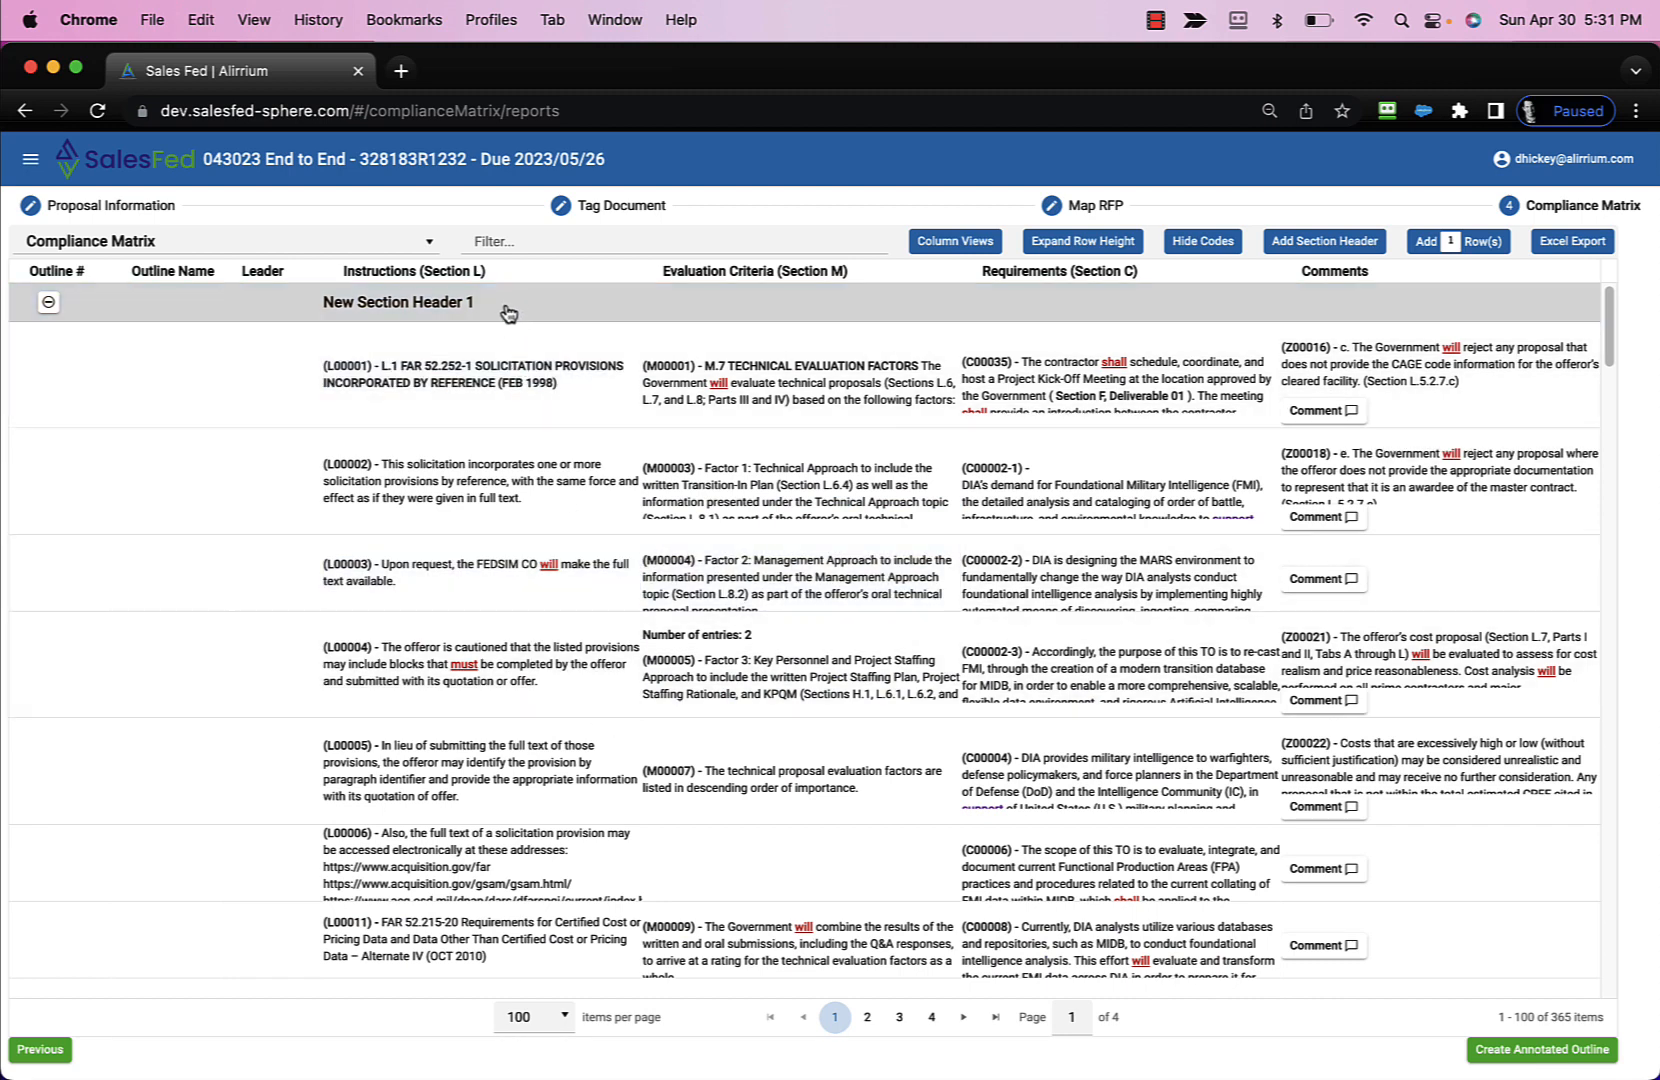
pyautogui.click(509, 304)
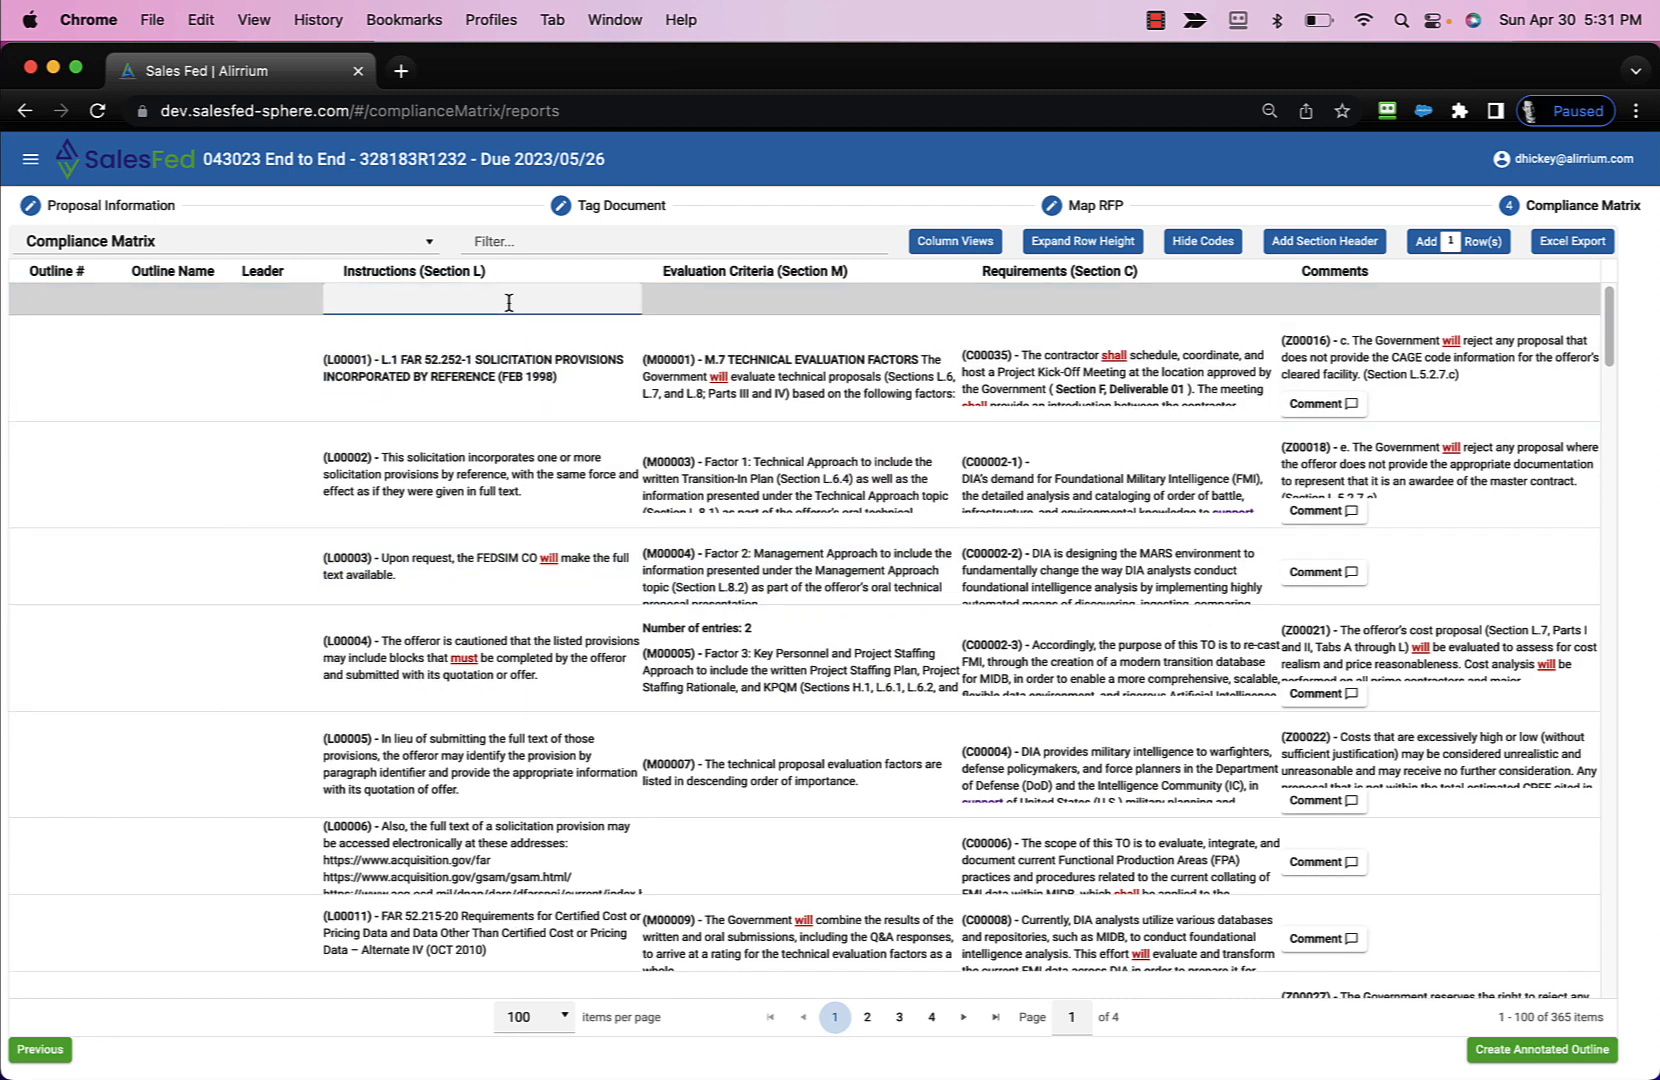
pyautogui.write('Vol 1')
pyautogui.write(': Techn')
pyautogui.write('icql')
pyautogui.press('BackSpace')
pyautogui.write('al')
pyautogui.press('Return')
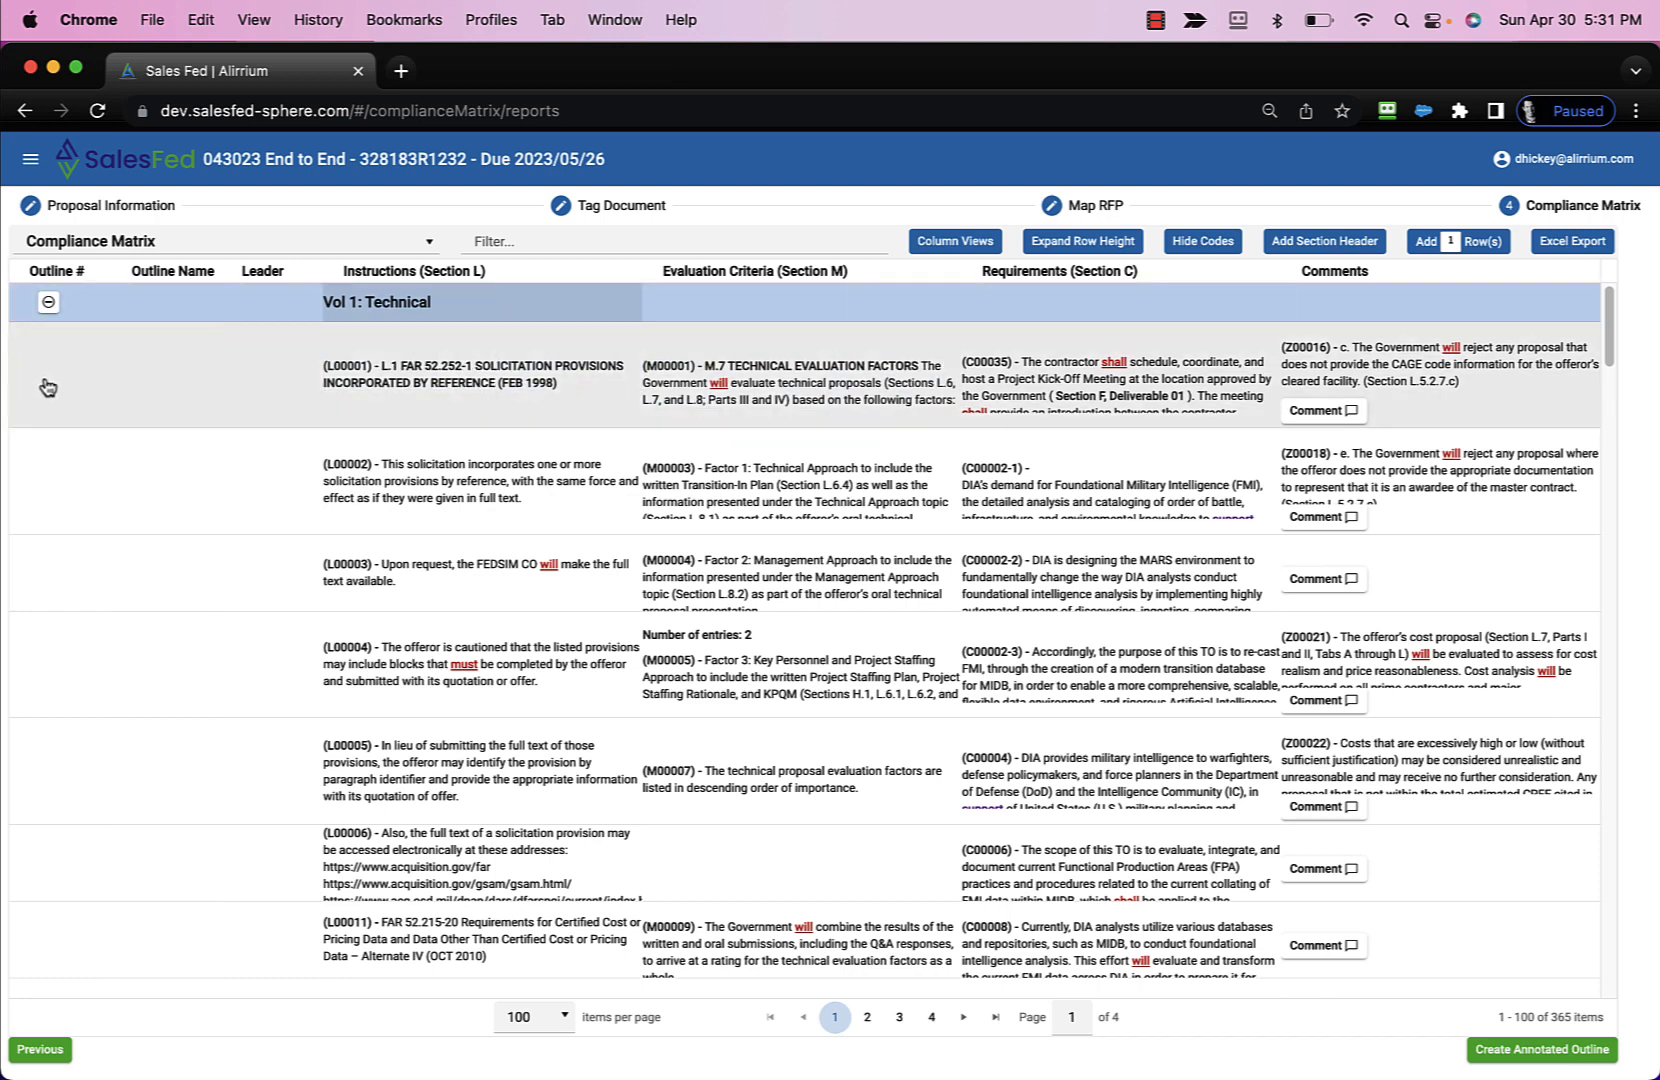
# Set the outline number of the L00001 row to 1.0.
pyautogui.rightClick(47, 376)
pyautogui.click(43, 375)
pyautogui.rightClick(43, 375)
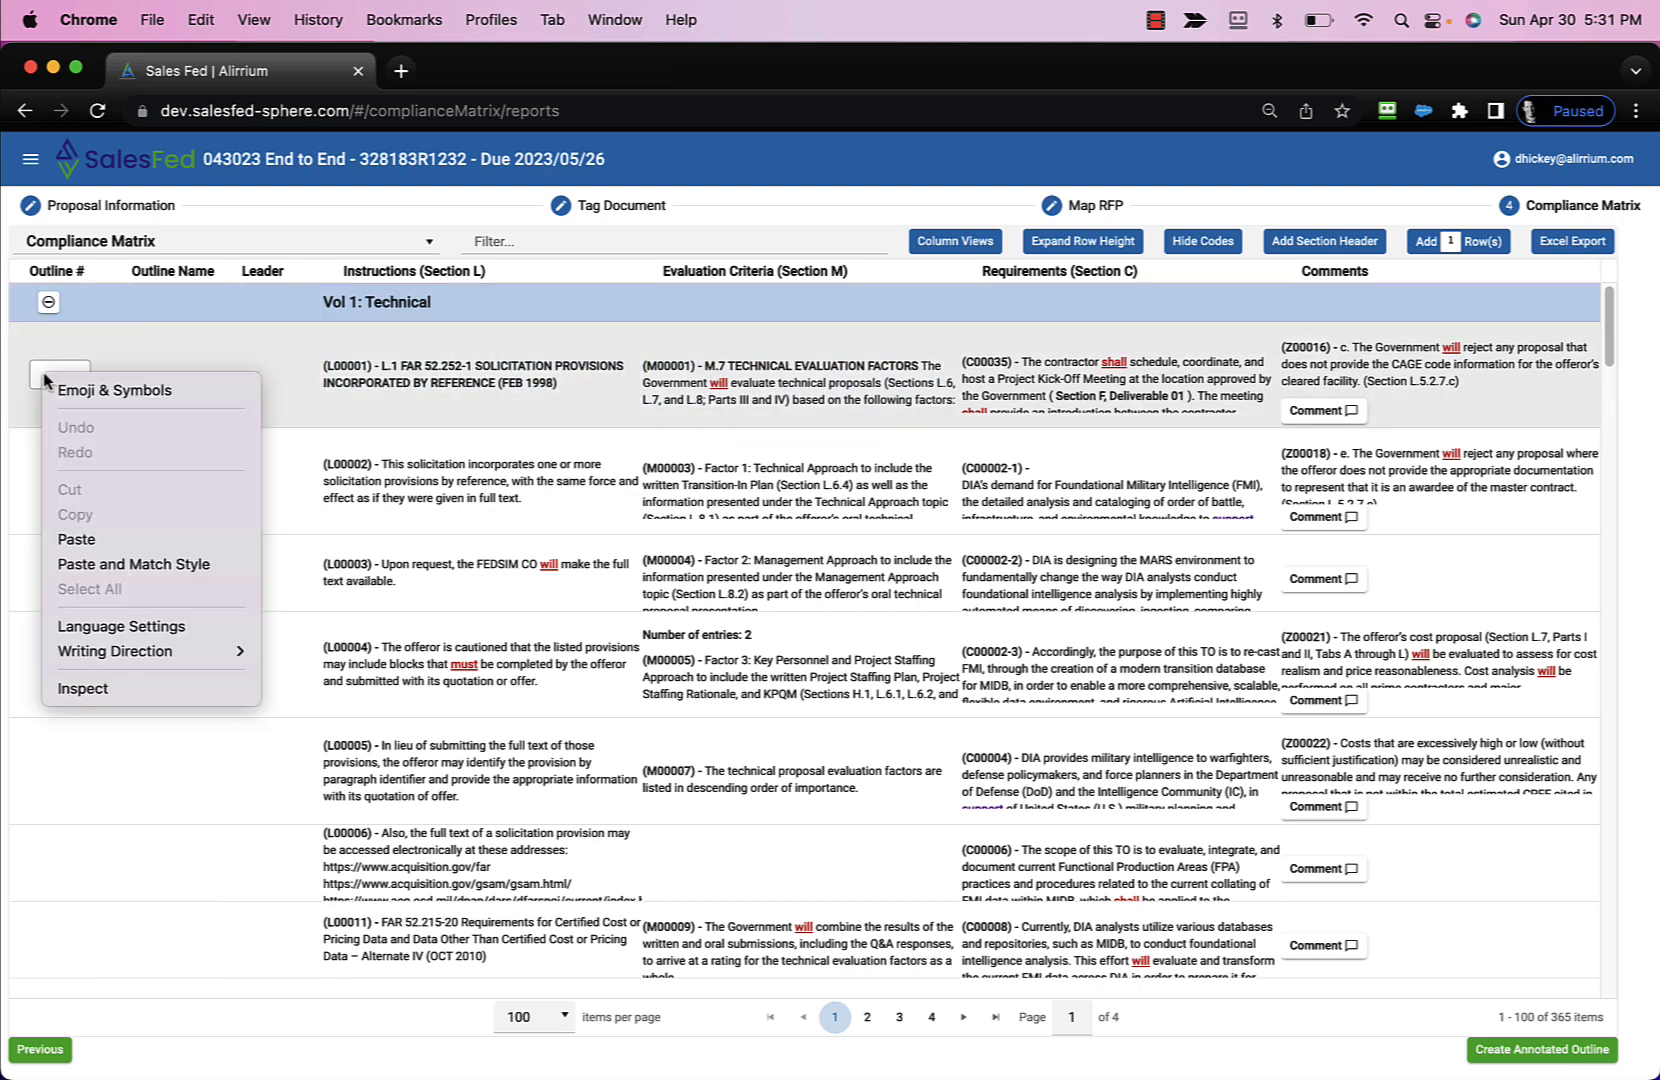
pyautogui.click(41, 373)
pyautogui.write('1.0')
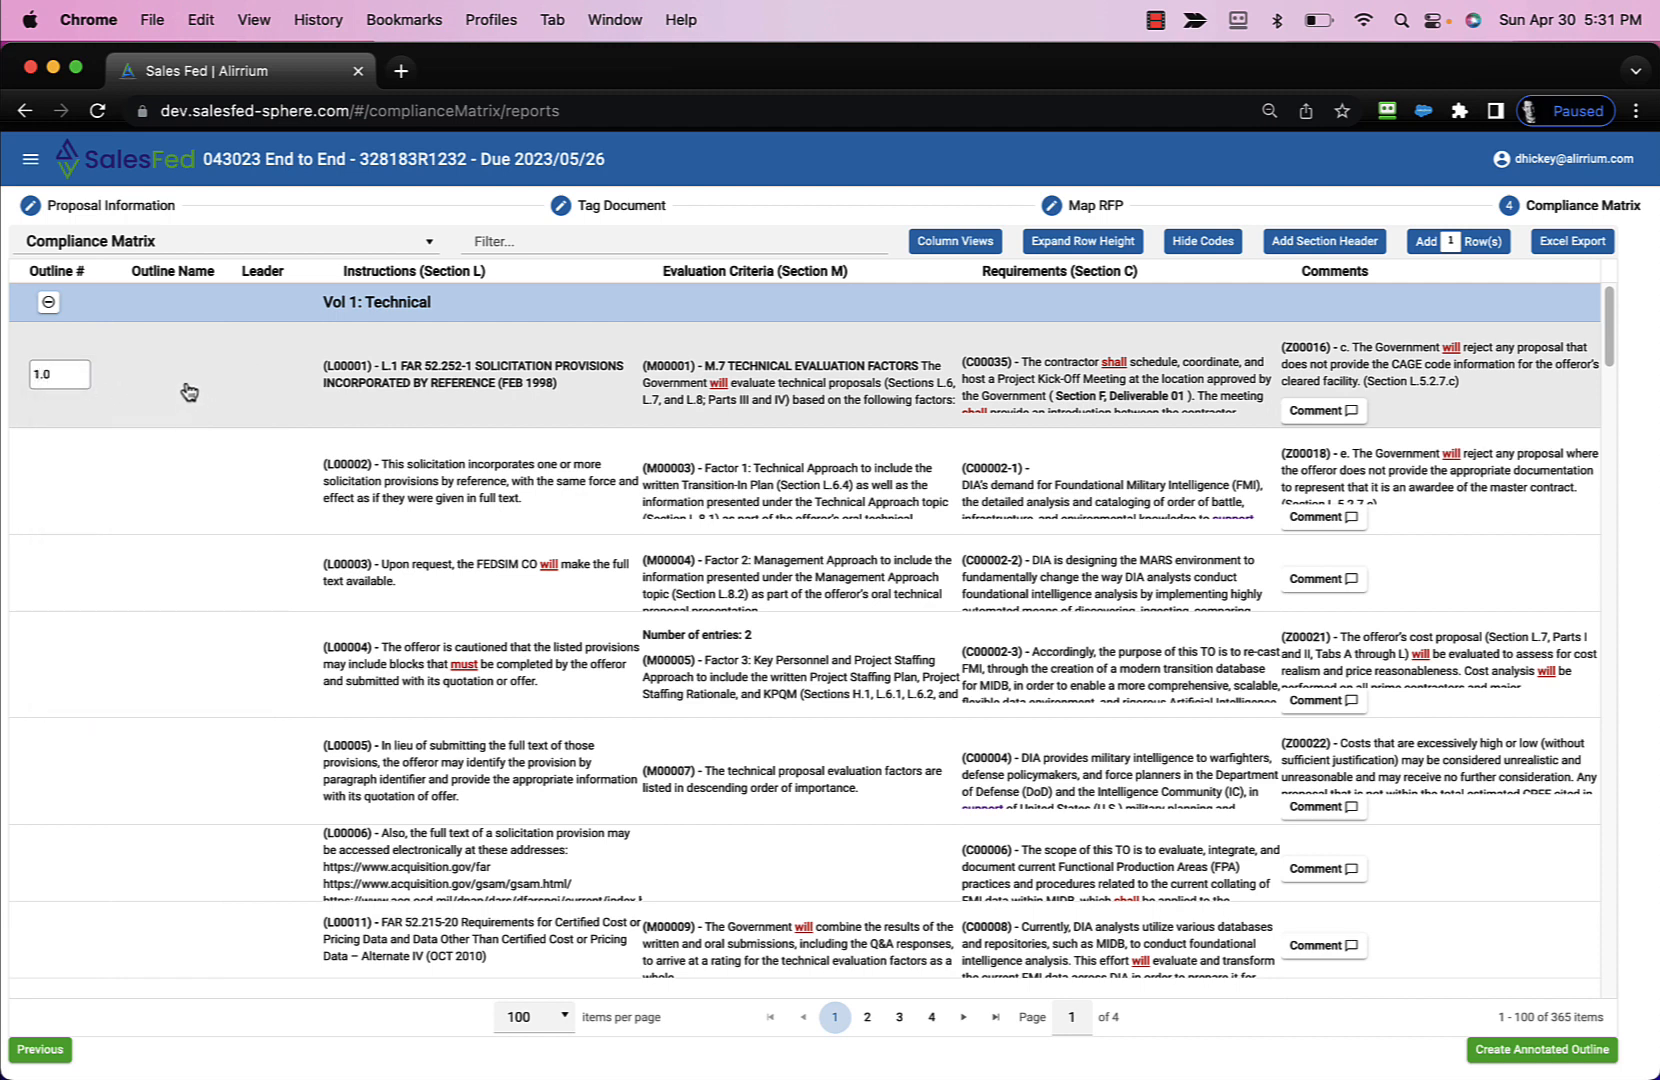
# Enter the outline name "Content for section 1.0" and the leader's name for the L00001 row.
pyautogui.click(186, 388)
pyautogui.write('C')
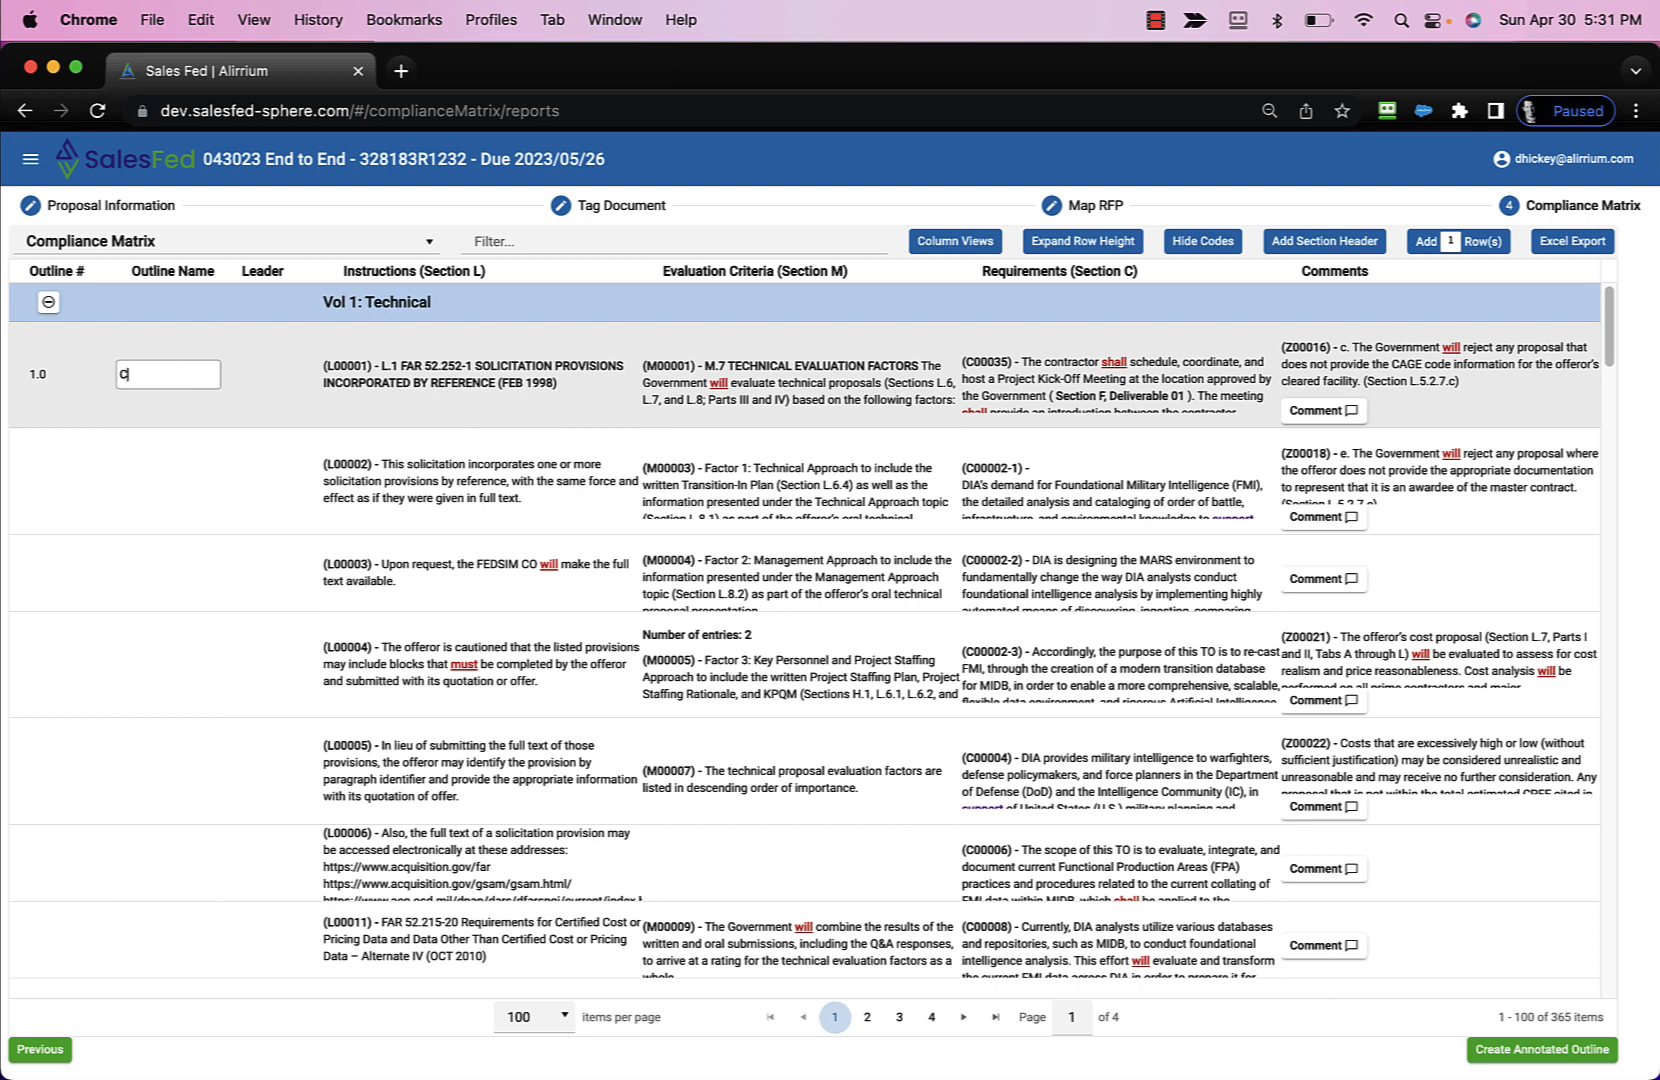
pyautogui.write('ontent for section 1.0')
pyautogui.click(178, 464)
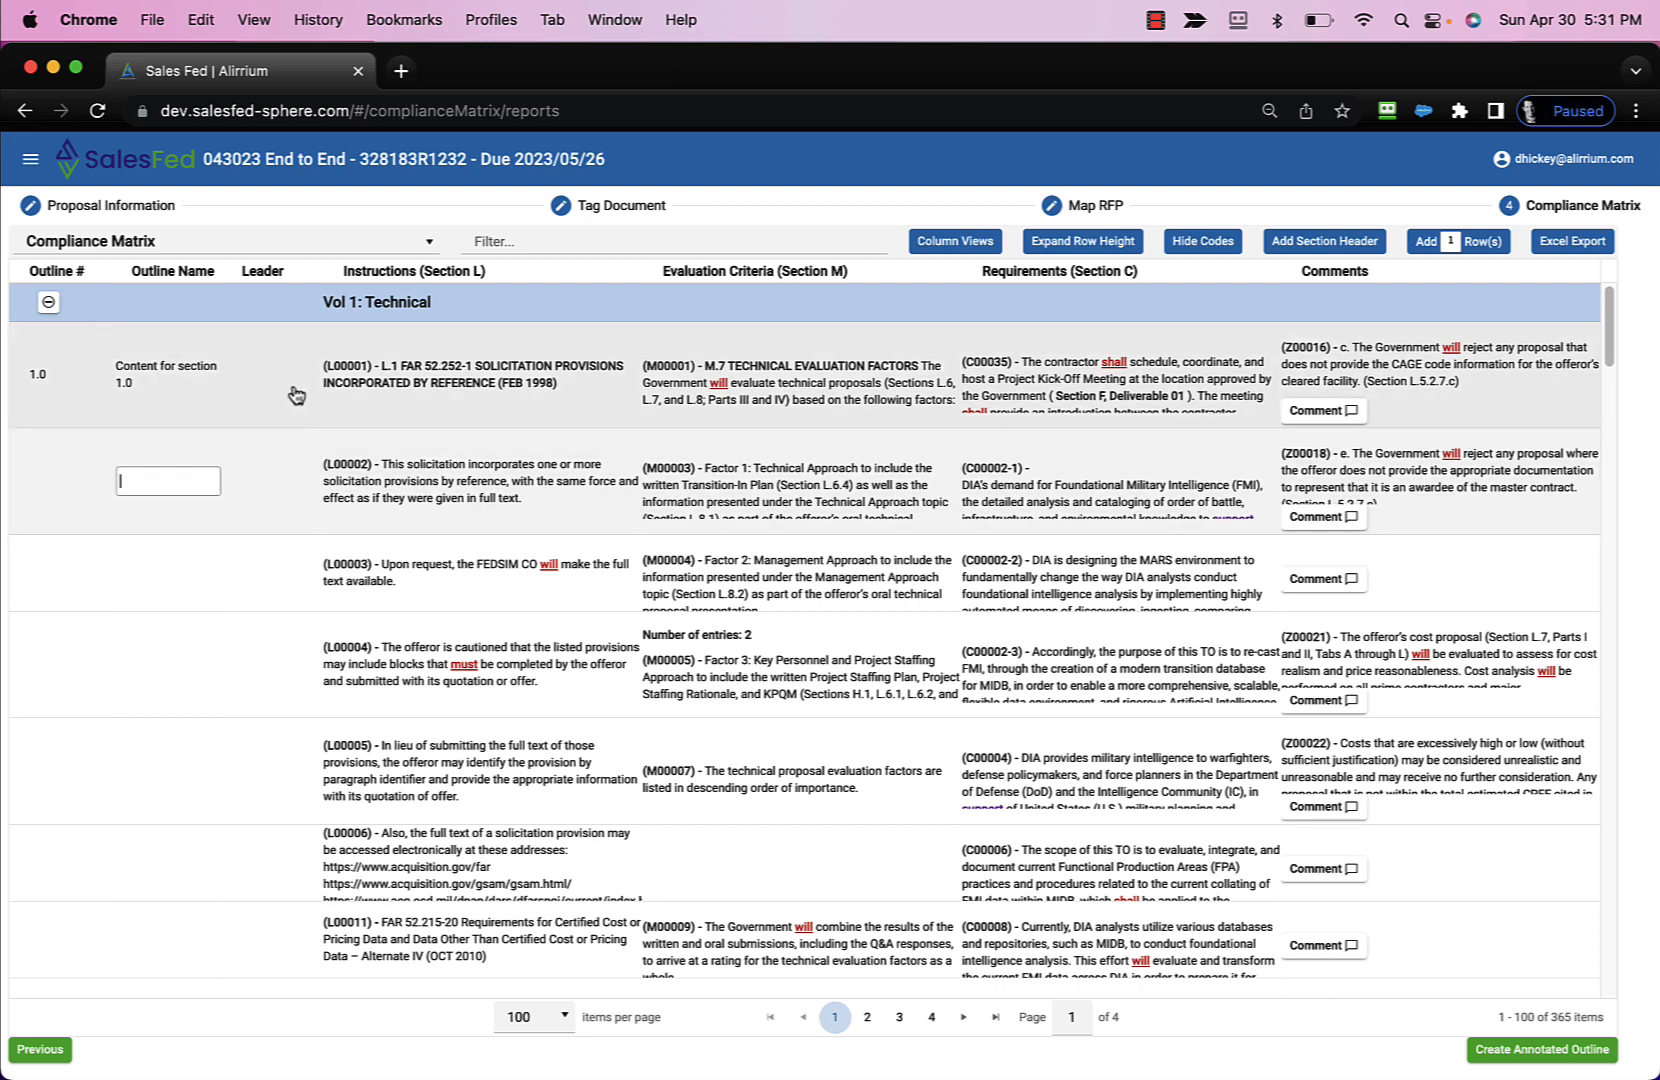
pyautogui.click(283, 373)
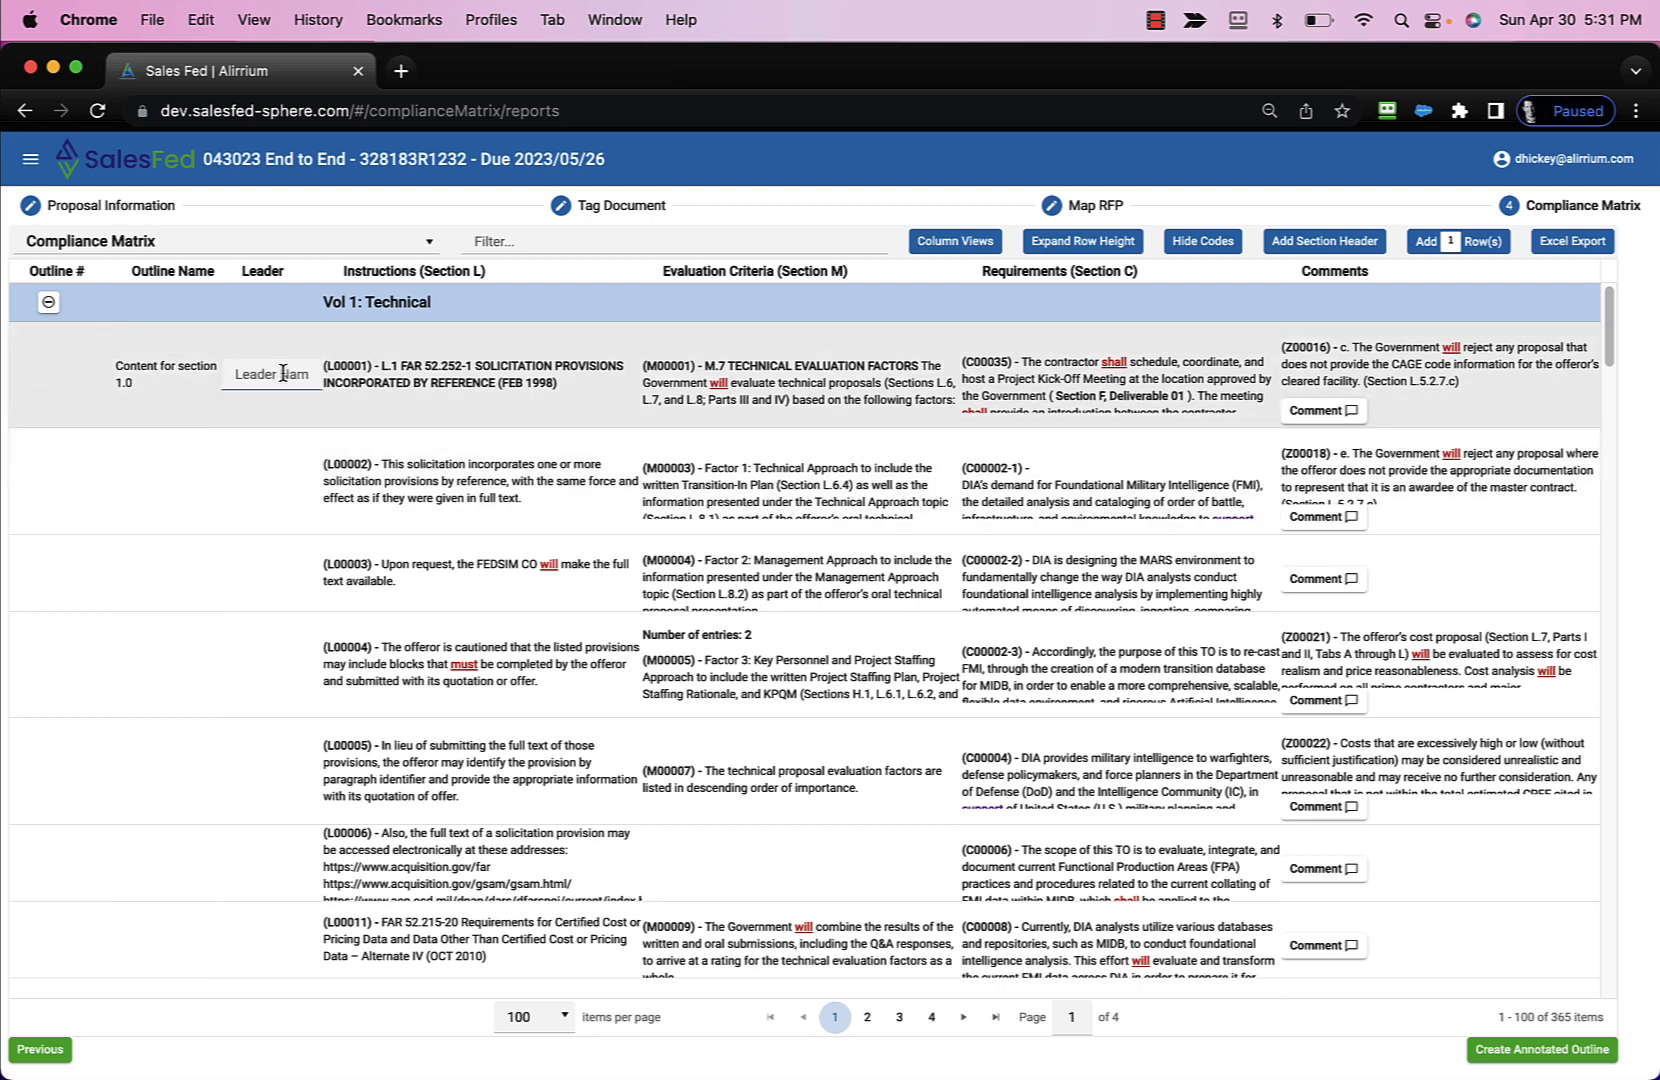
pyautogui.write('Kim')
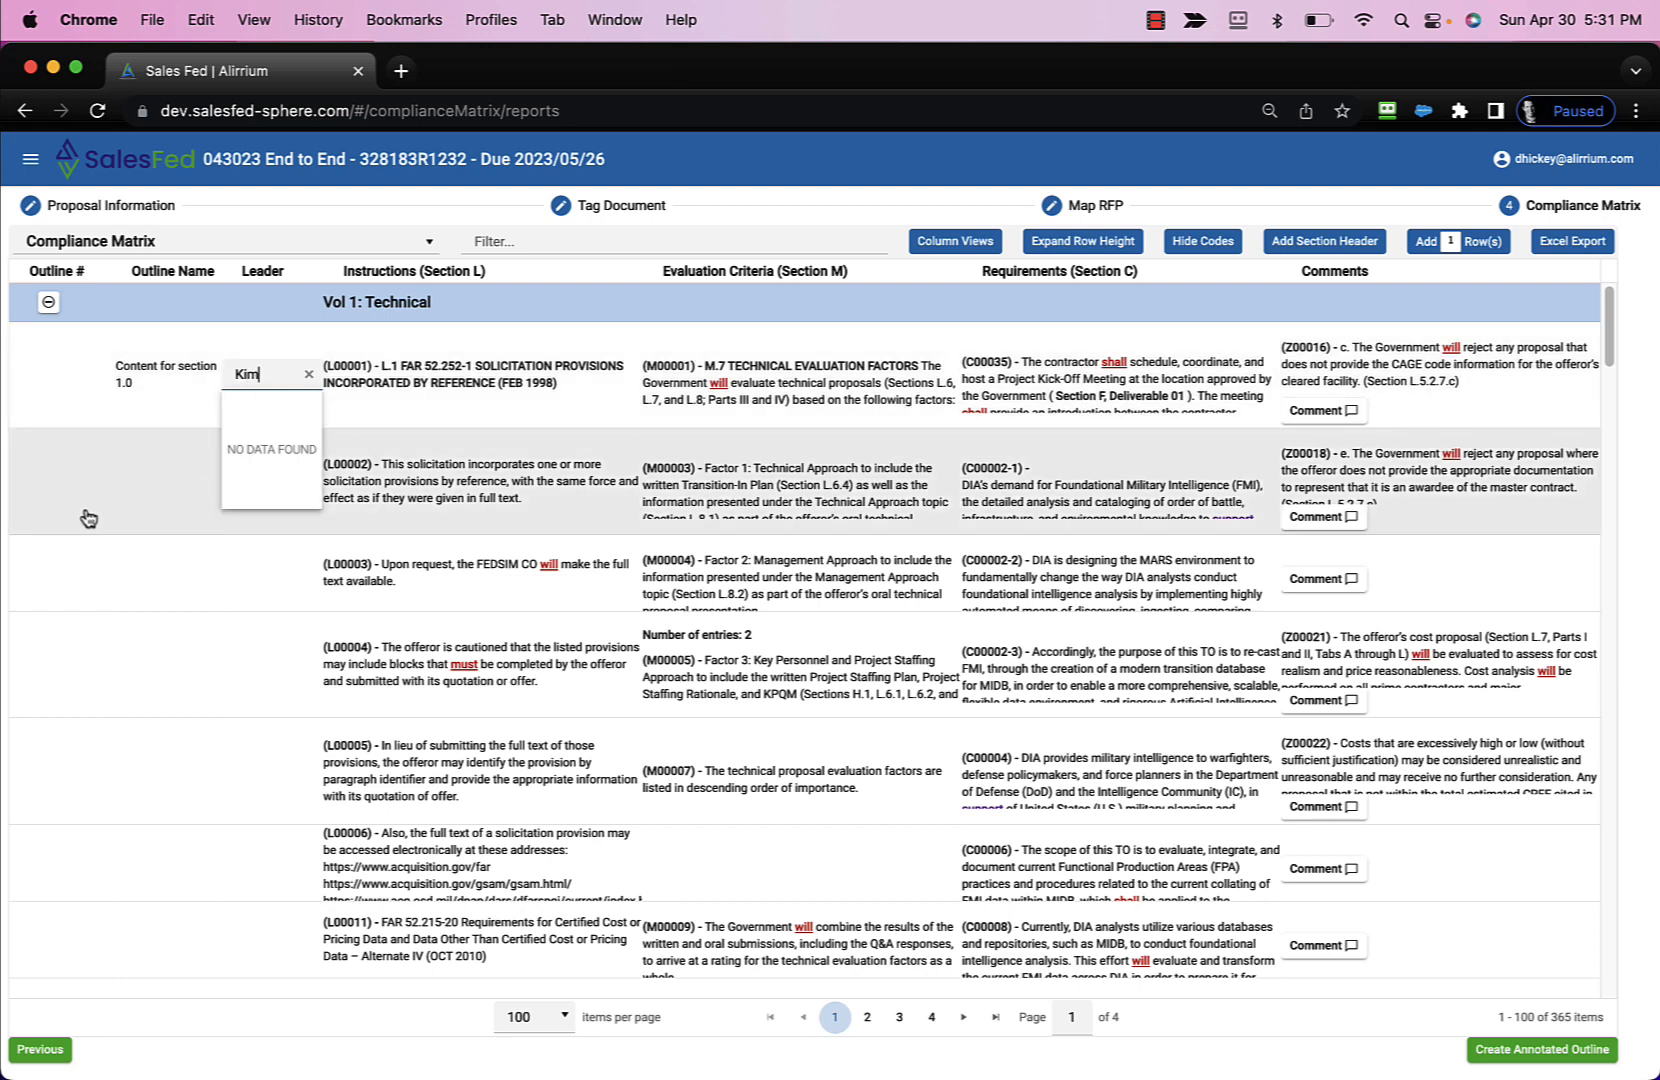
# Set the outline number of the L00002 row to 1.1.
pyautogui.click(89, 517)
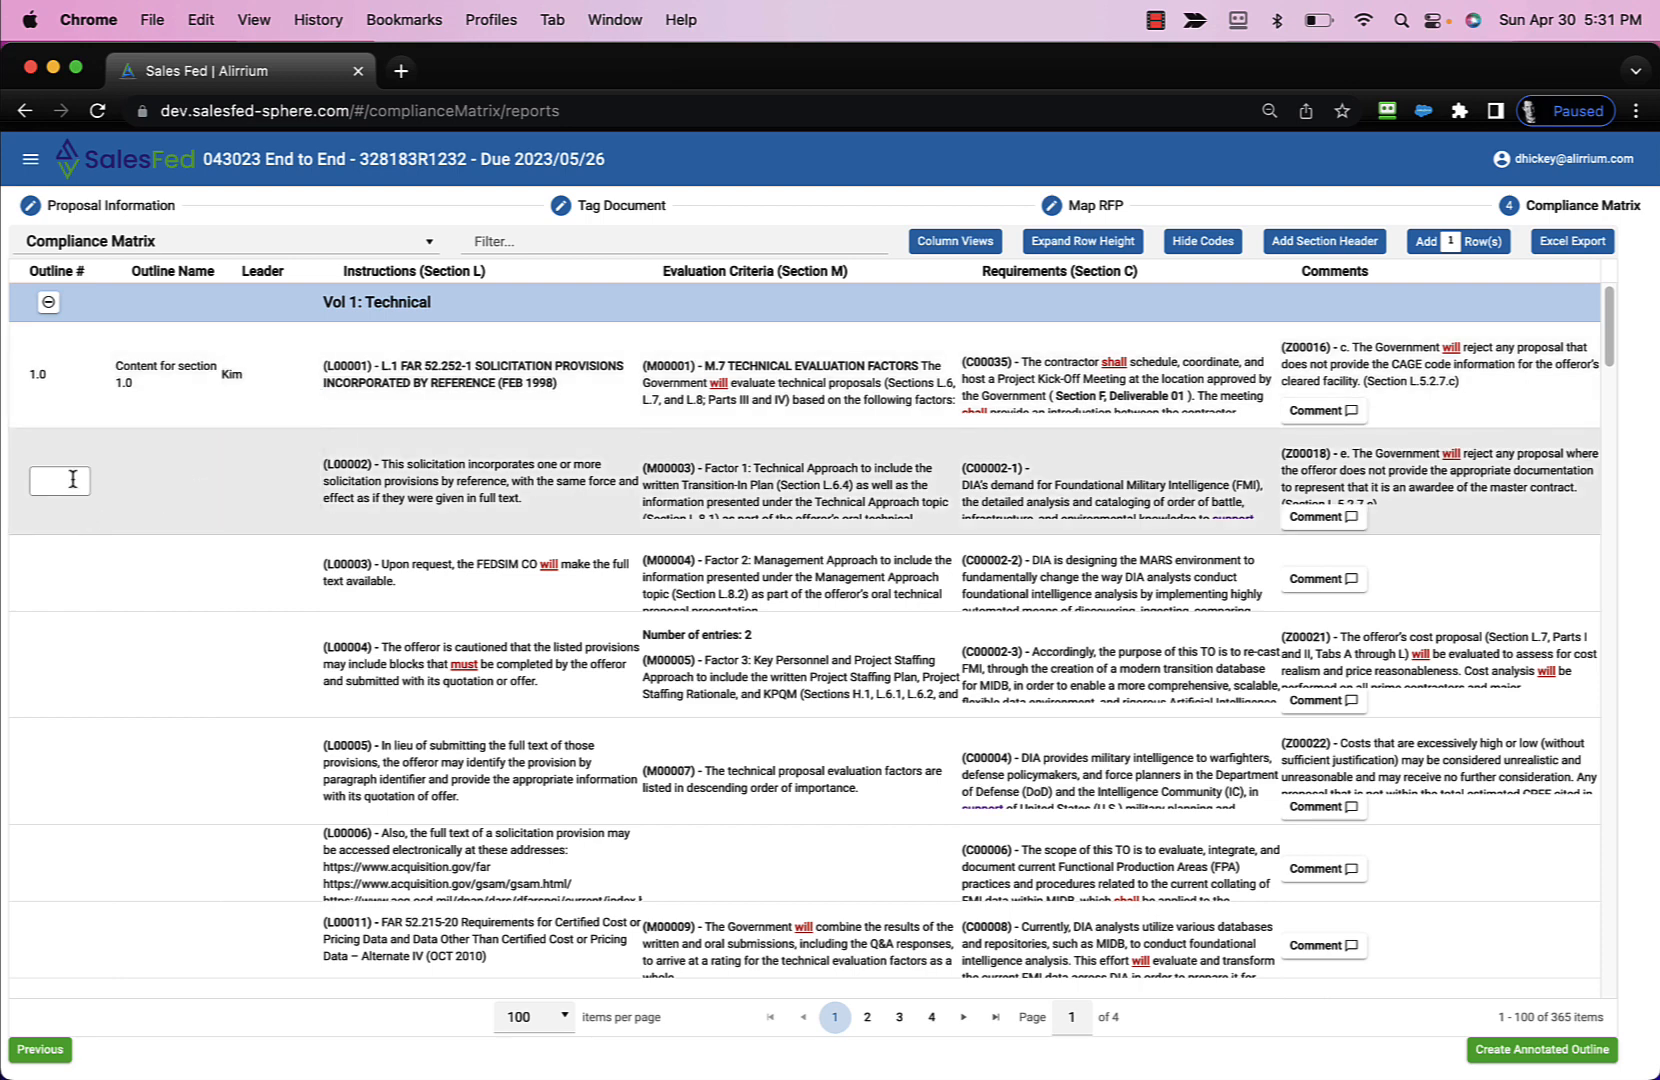
pyautogui.write('1.1')
pyautogui.click(145, 482)
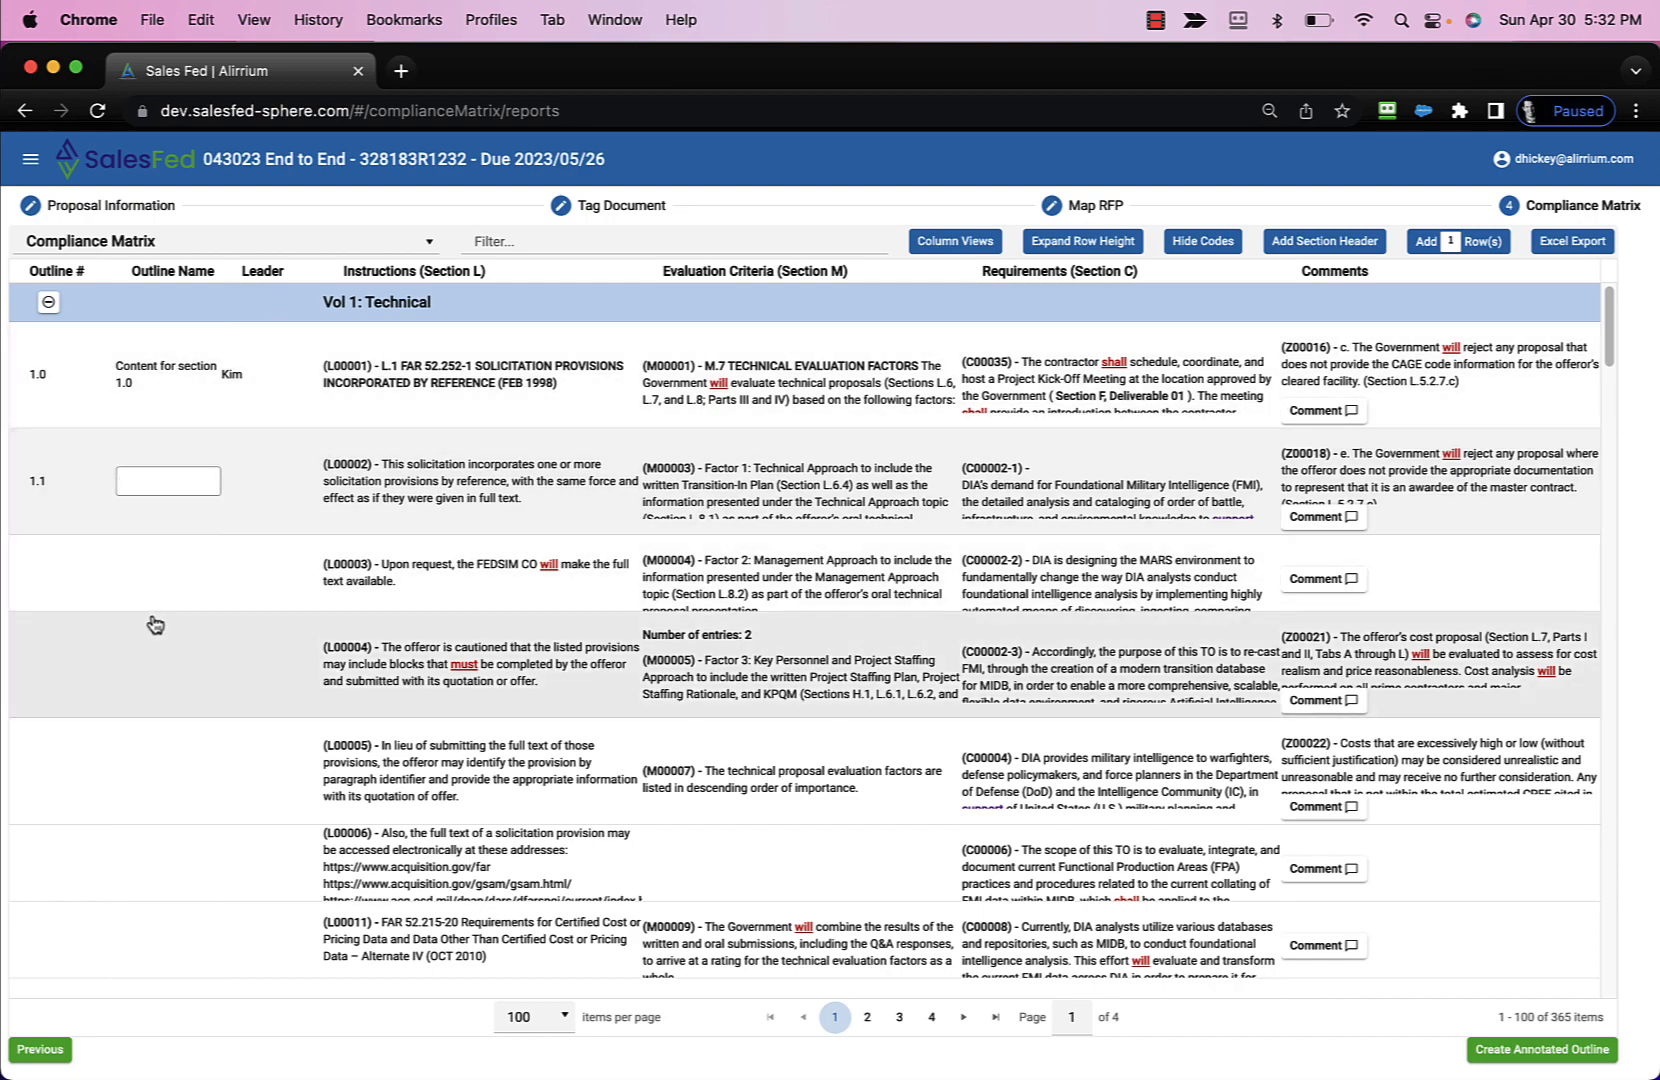
pyautogui.scroll(-5, 152, 649)
pyautogui.scroll(6, 182, 825)
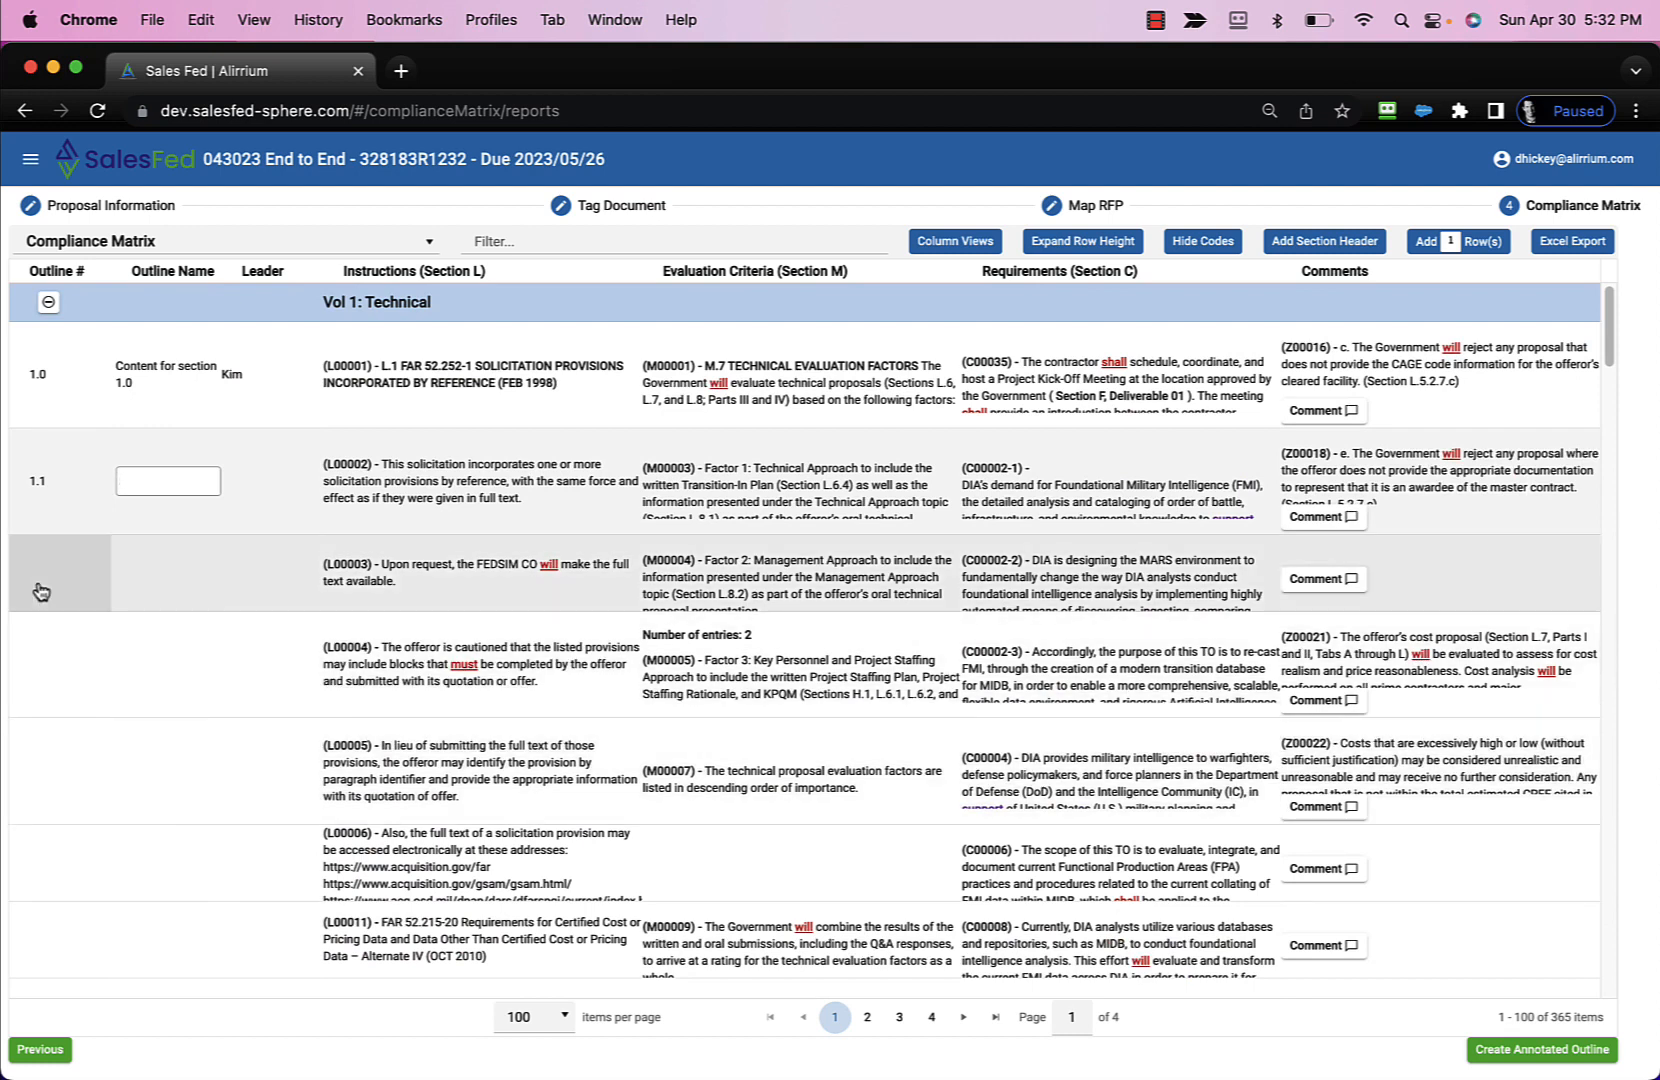
pyautogui.click(40, 585)
pyautogui.click(165, 580)
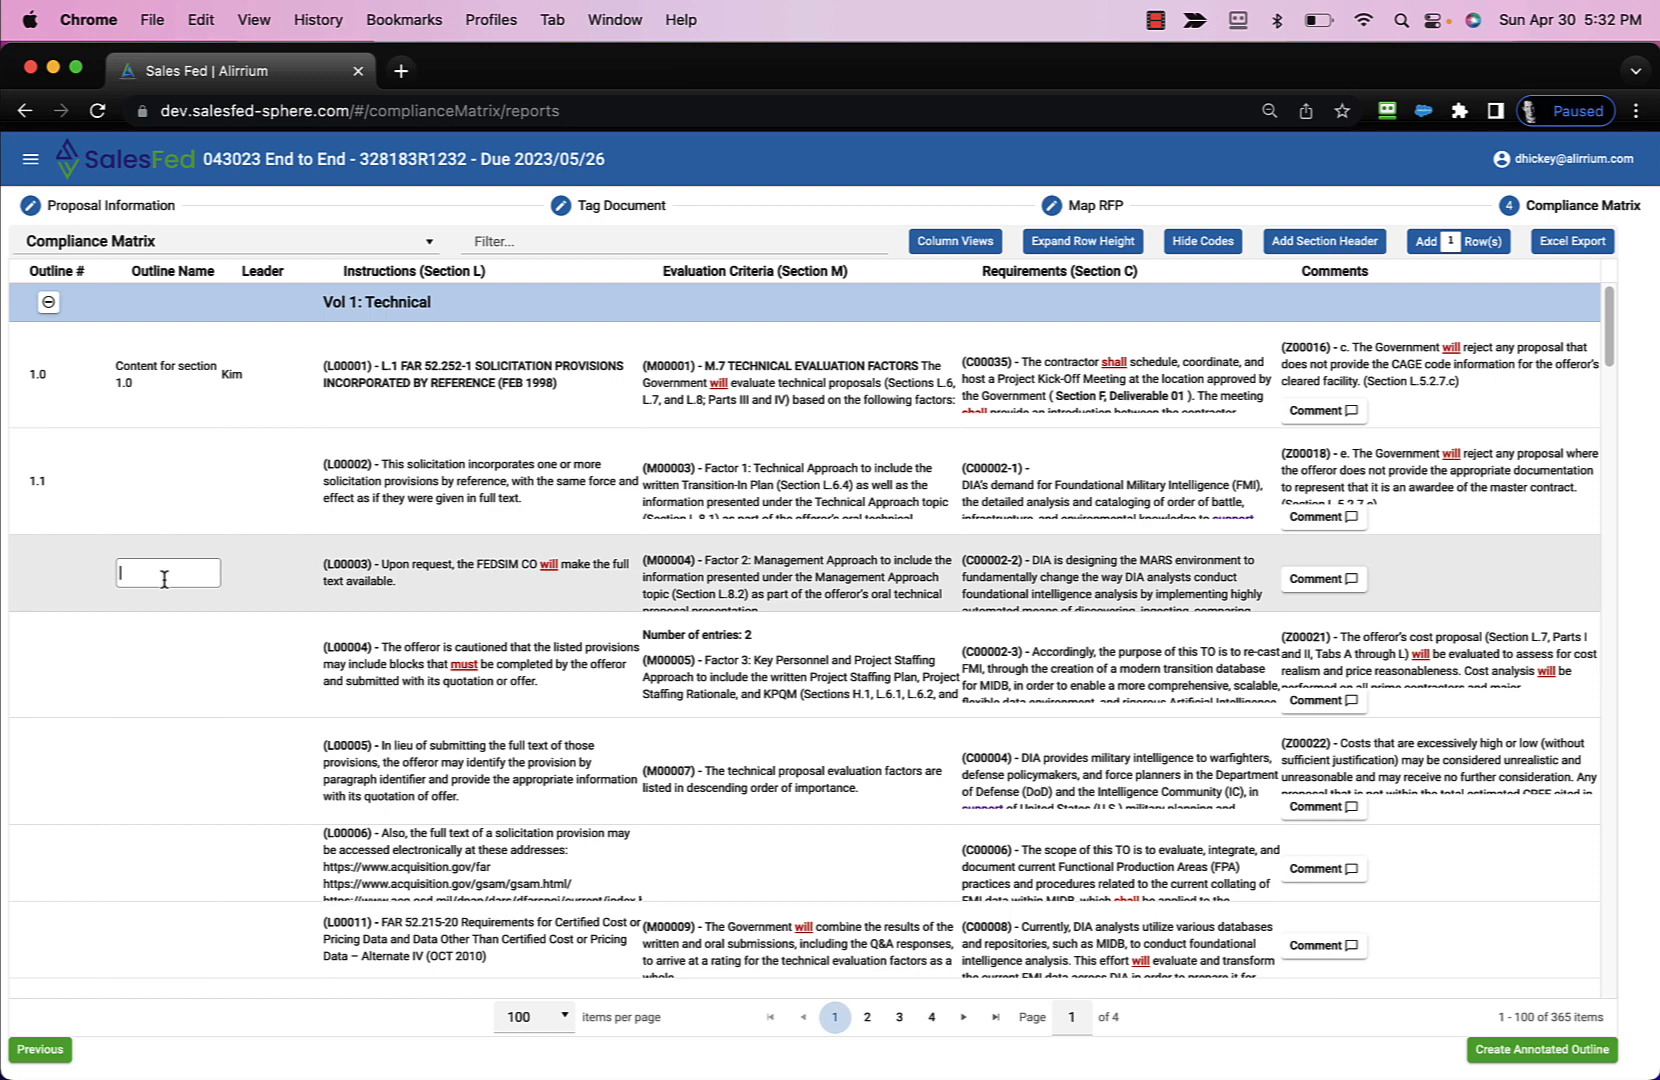
pyautogui.click(267, 567)
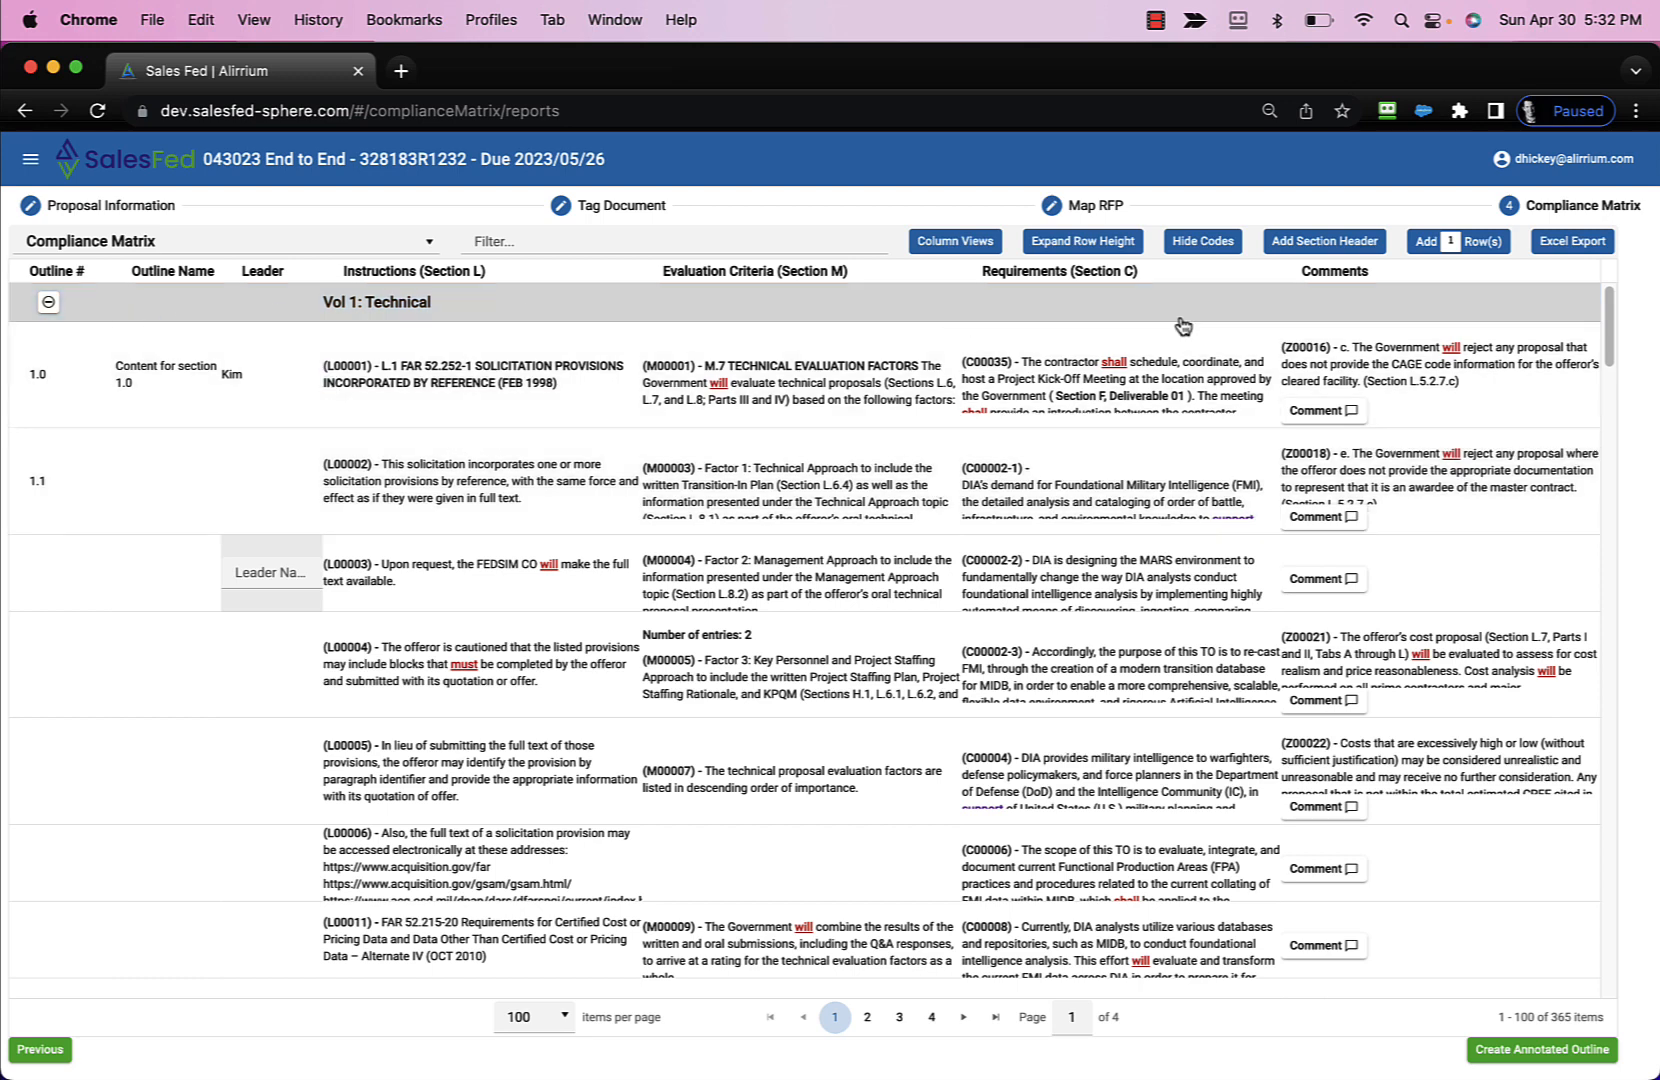
# Collapse the Vol 1: Technical section and expand it again.
pyautogui.click(48, 302)
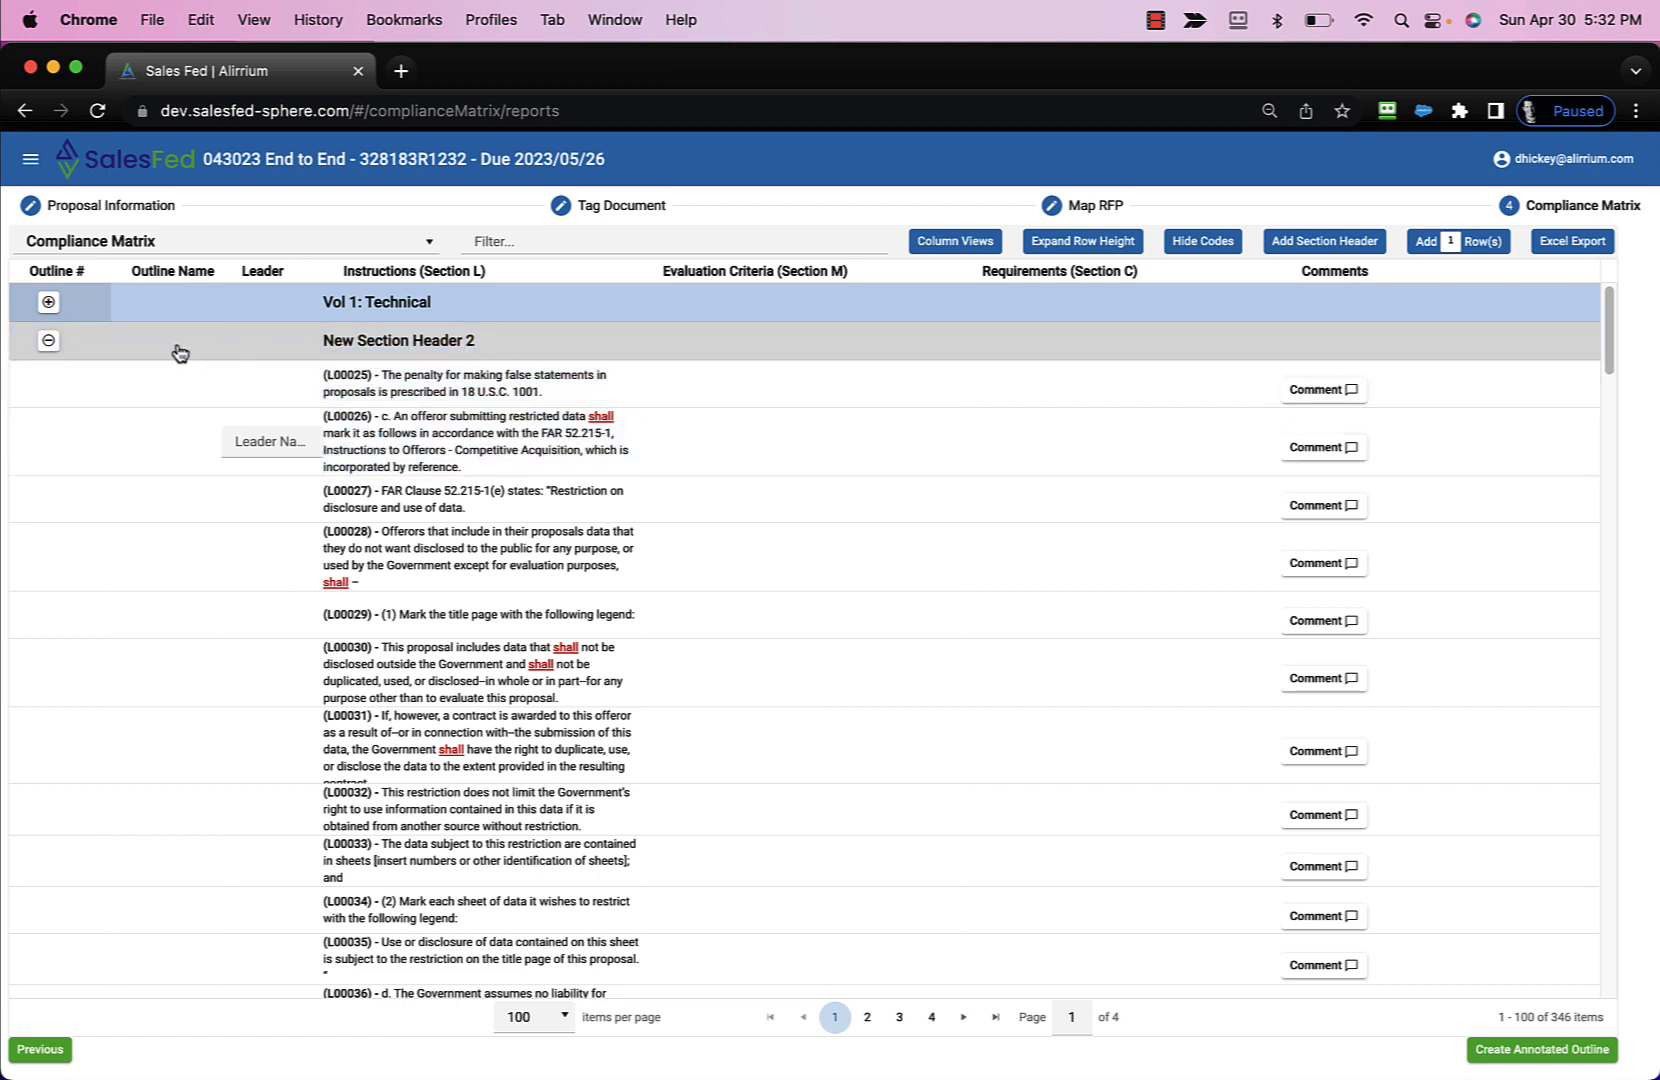
pyautogui.click(47, 330)
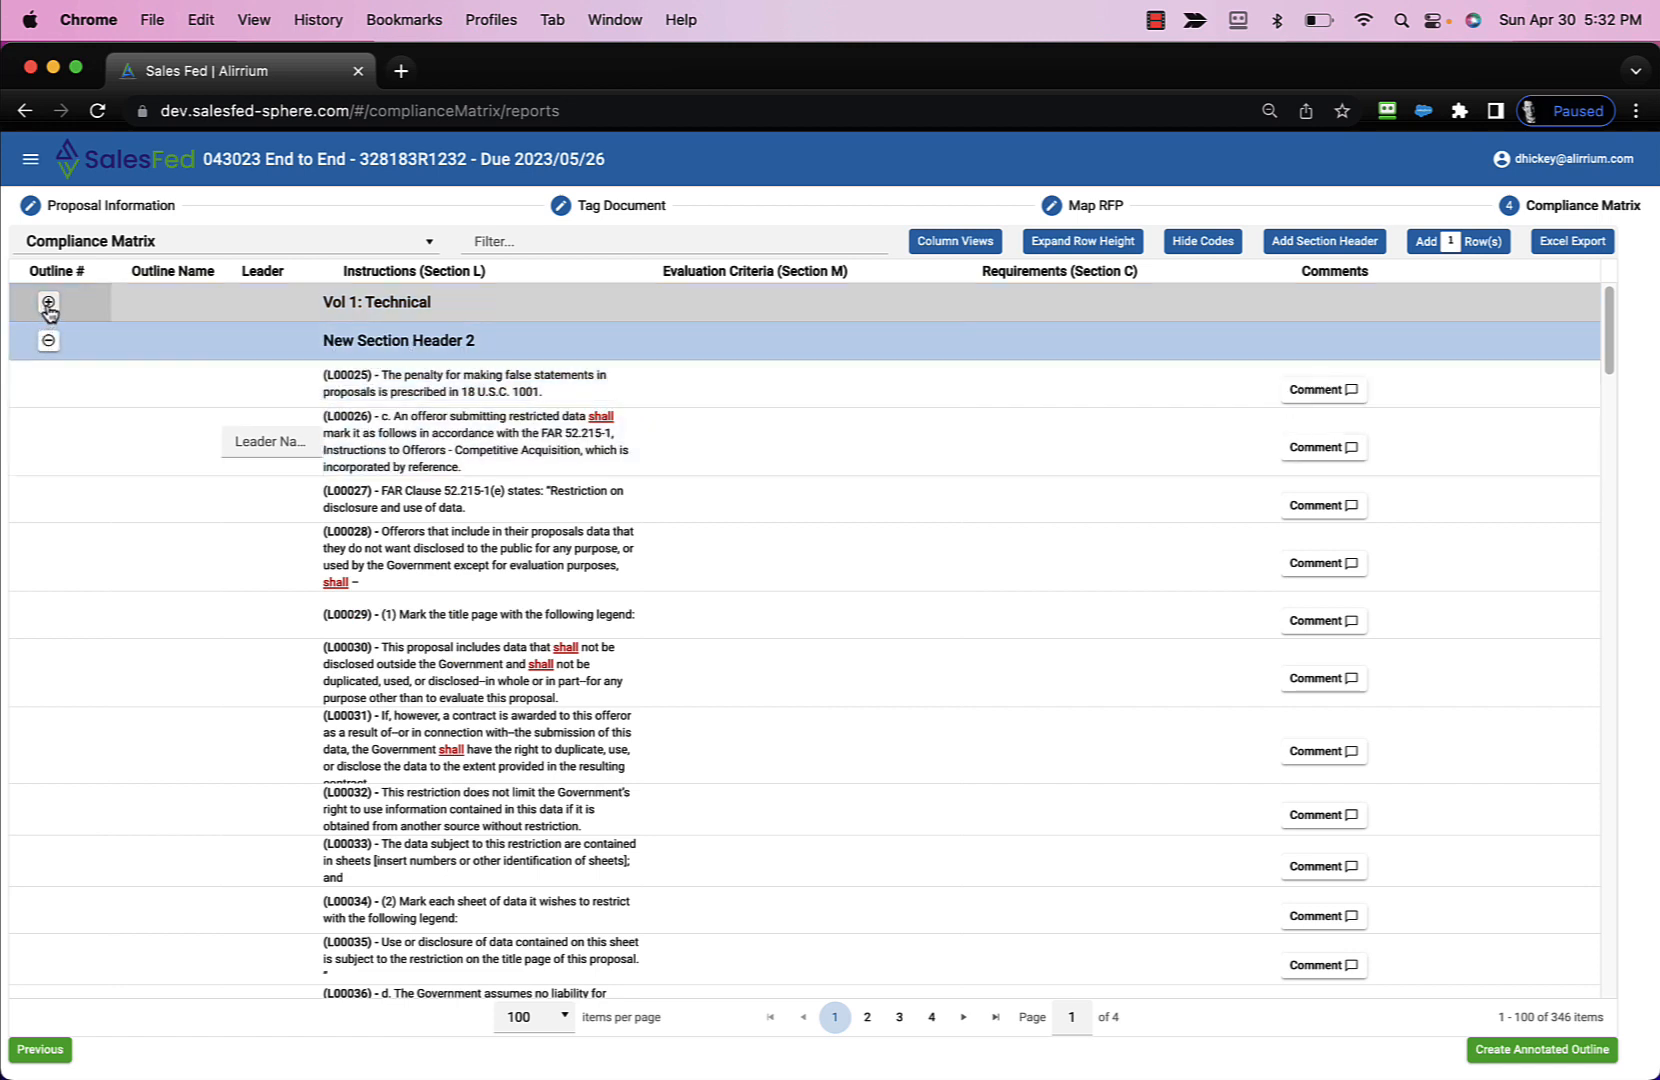
pyautogui.click(47, 309)
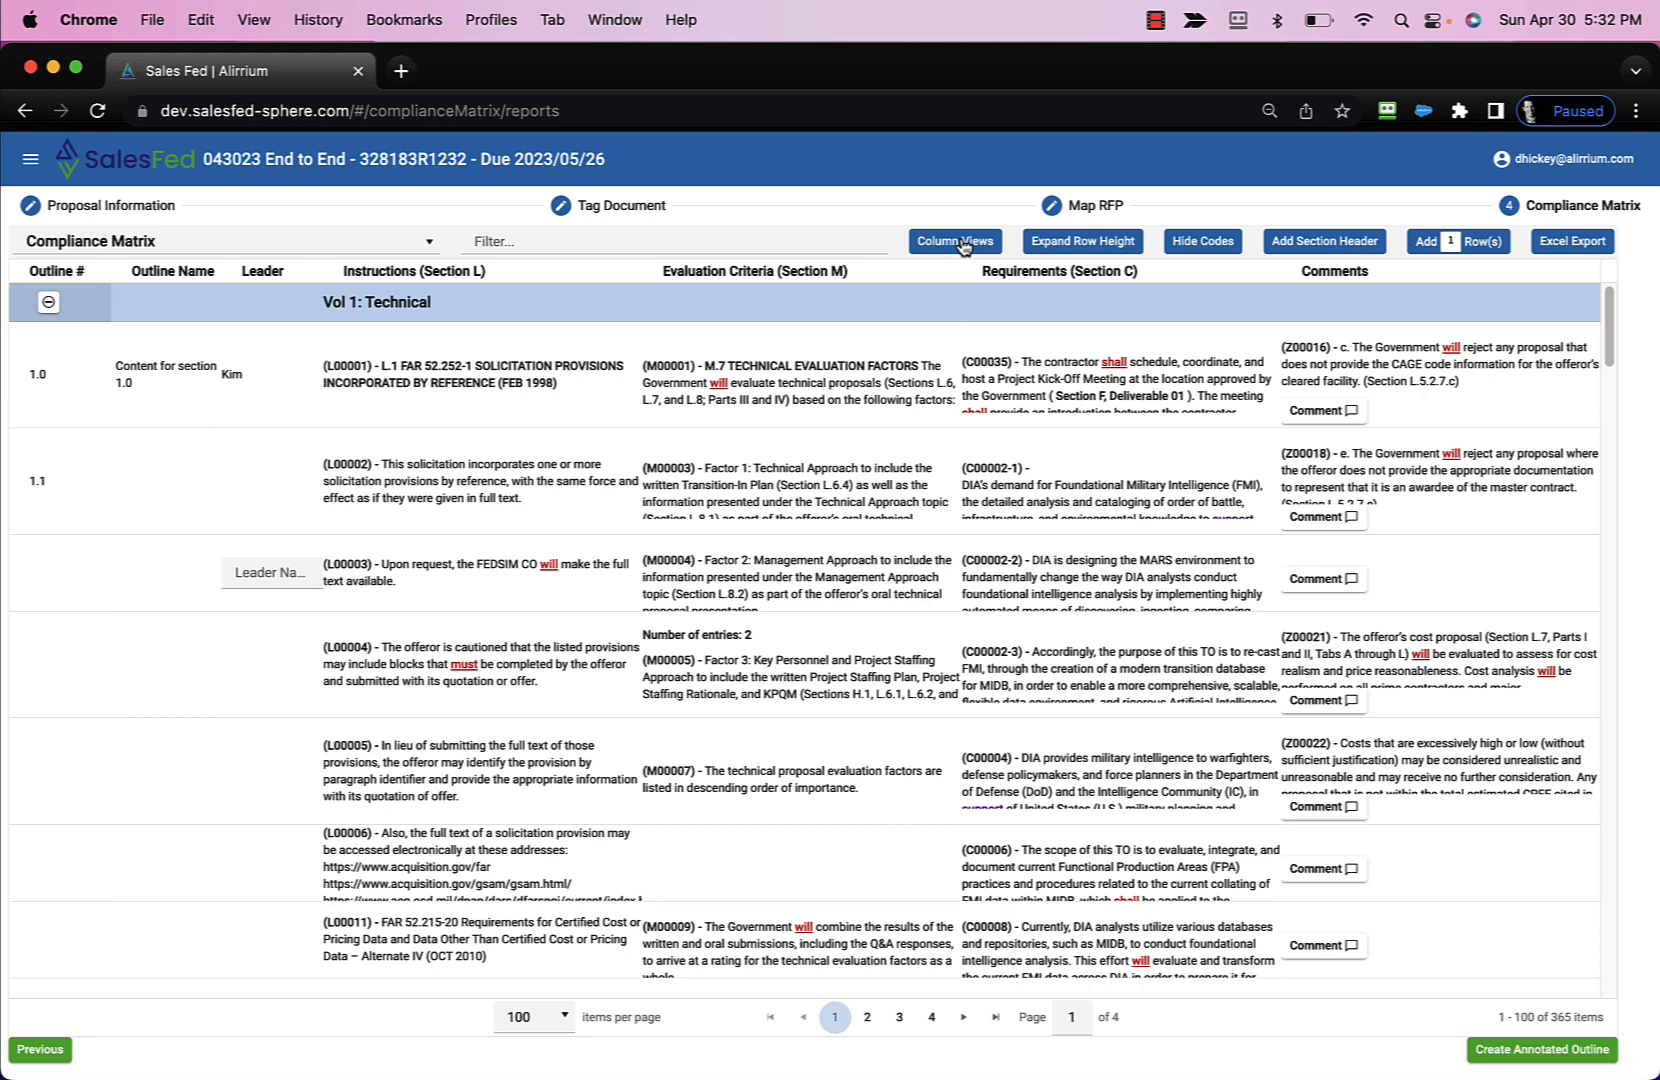
# Cycle through the column views, with and without the outline and win theme columns, back to the original layout.
pyautogui.click(964, 247)
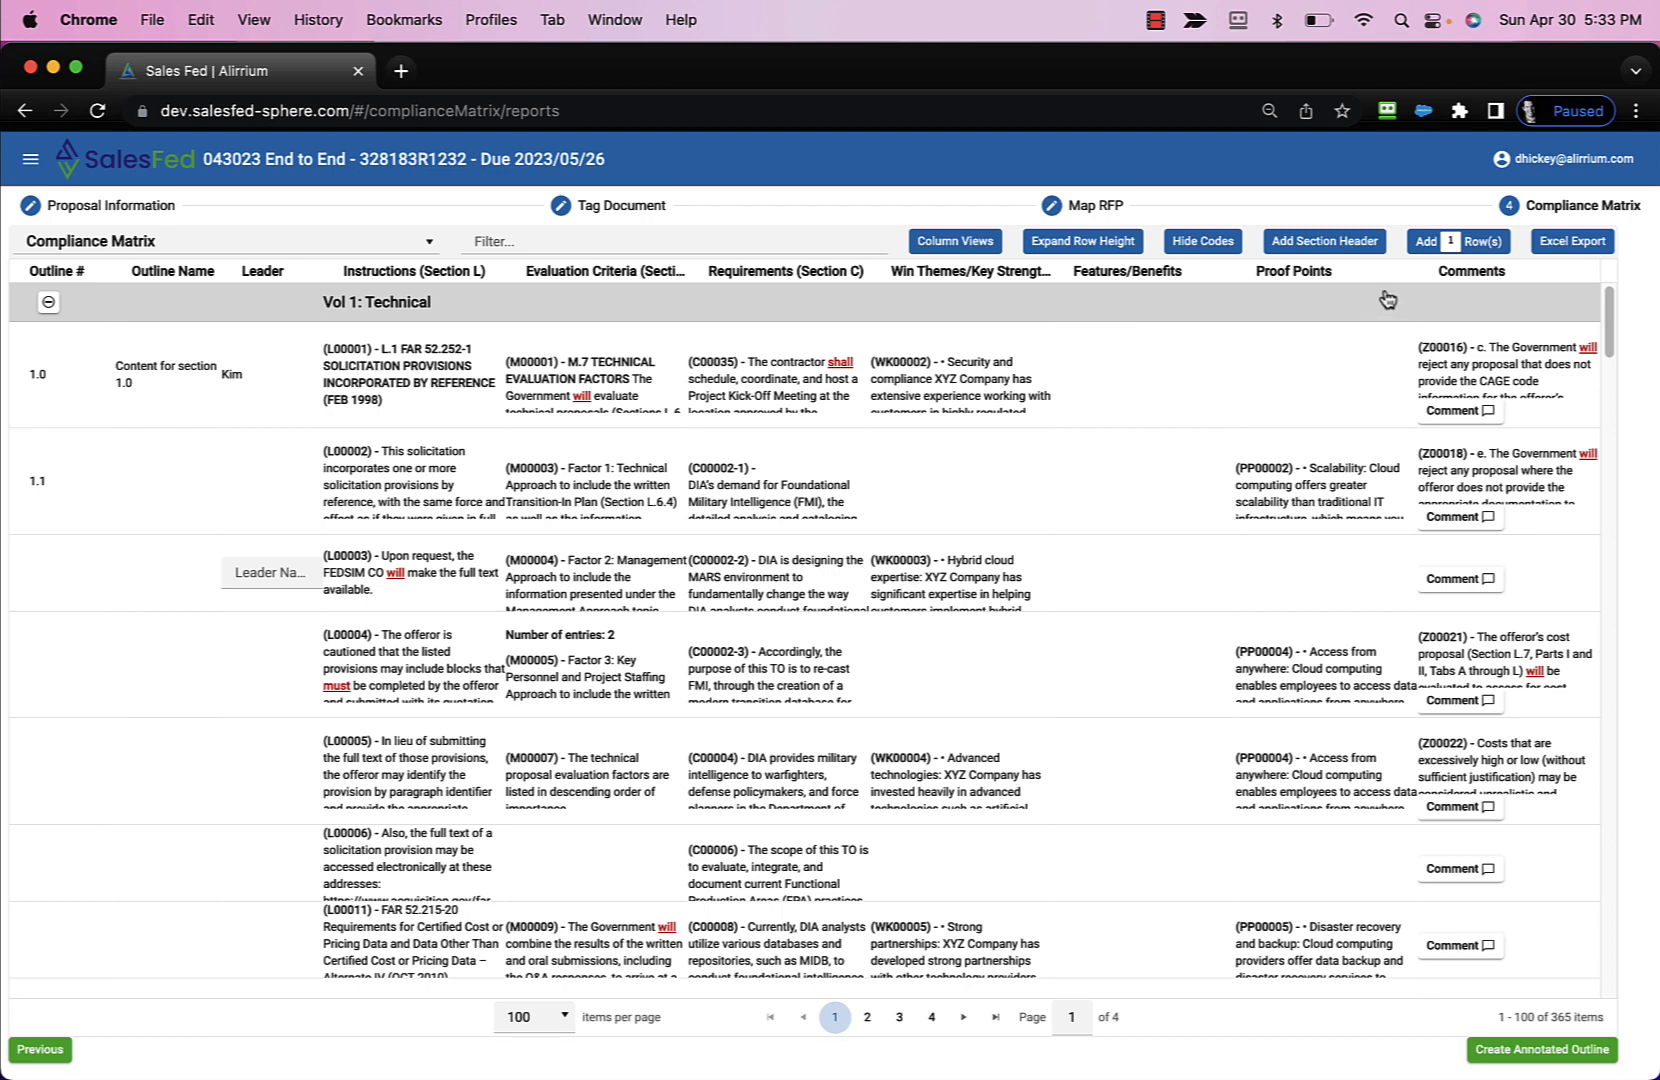
pyautogui.click(1341, 305)
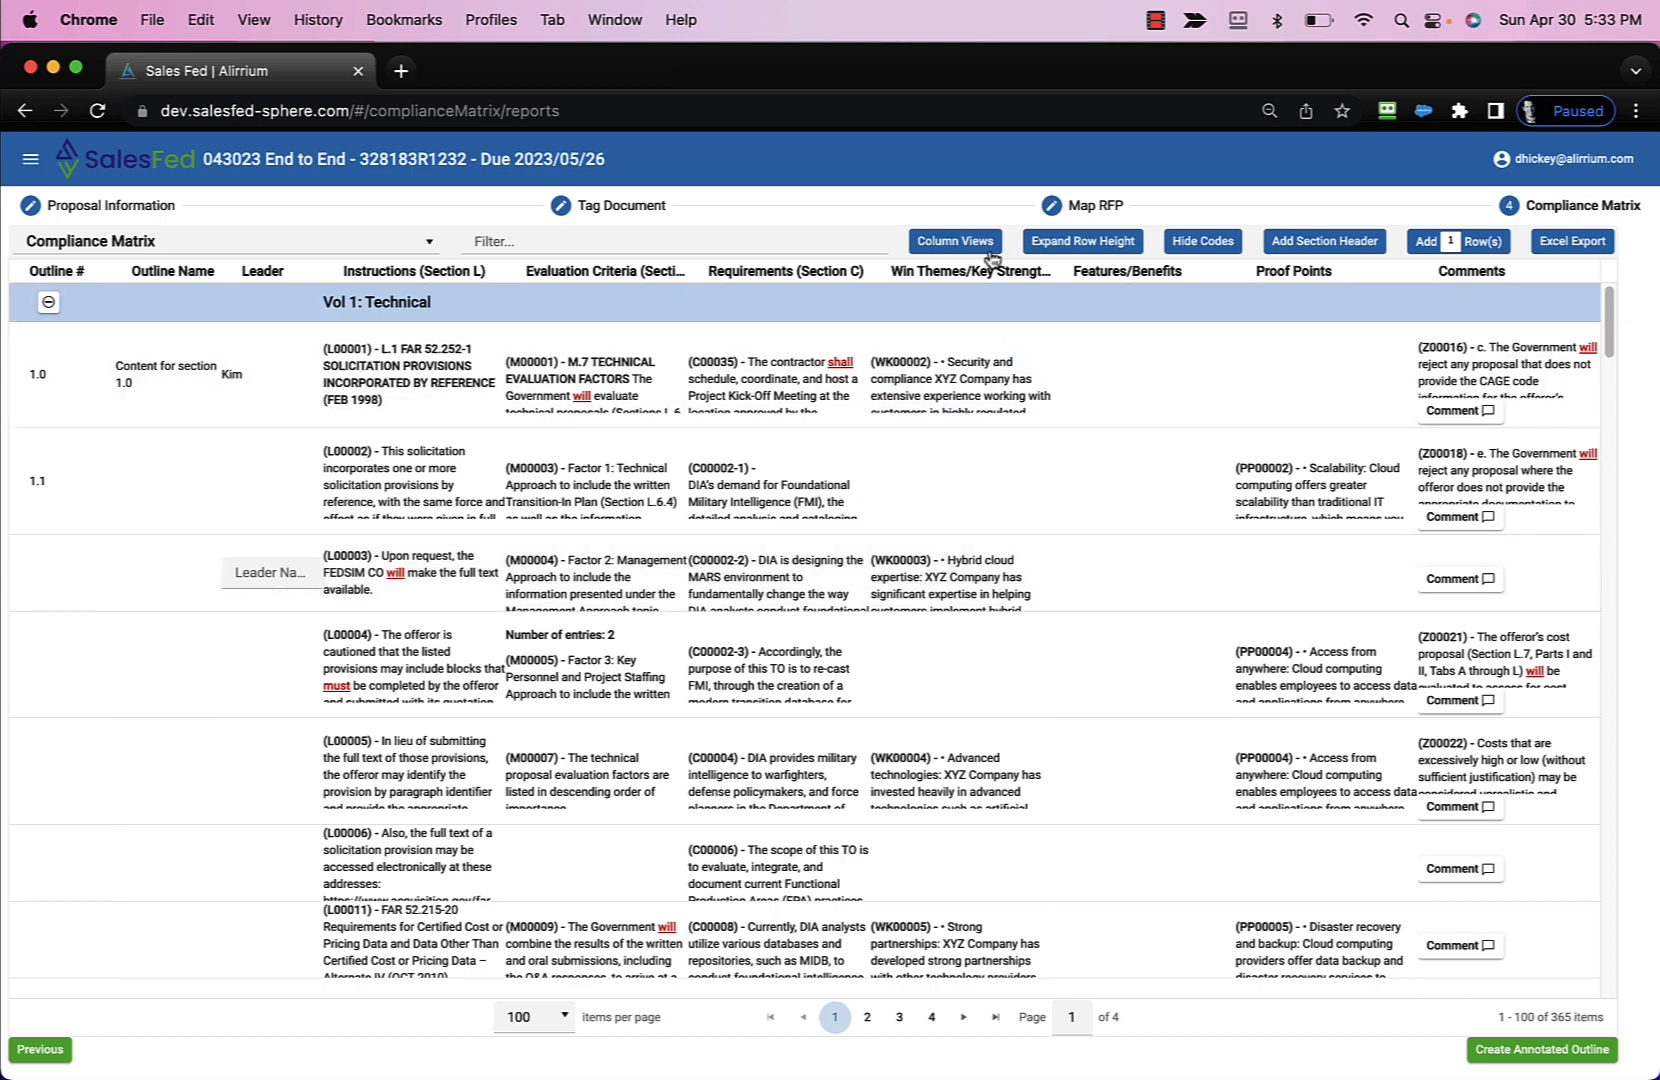
pyautogui.click(958, 247)
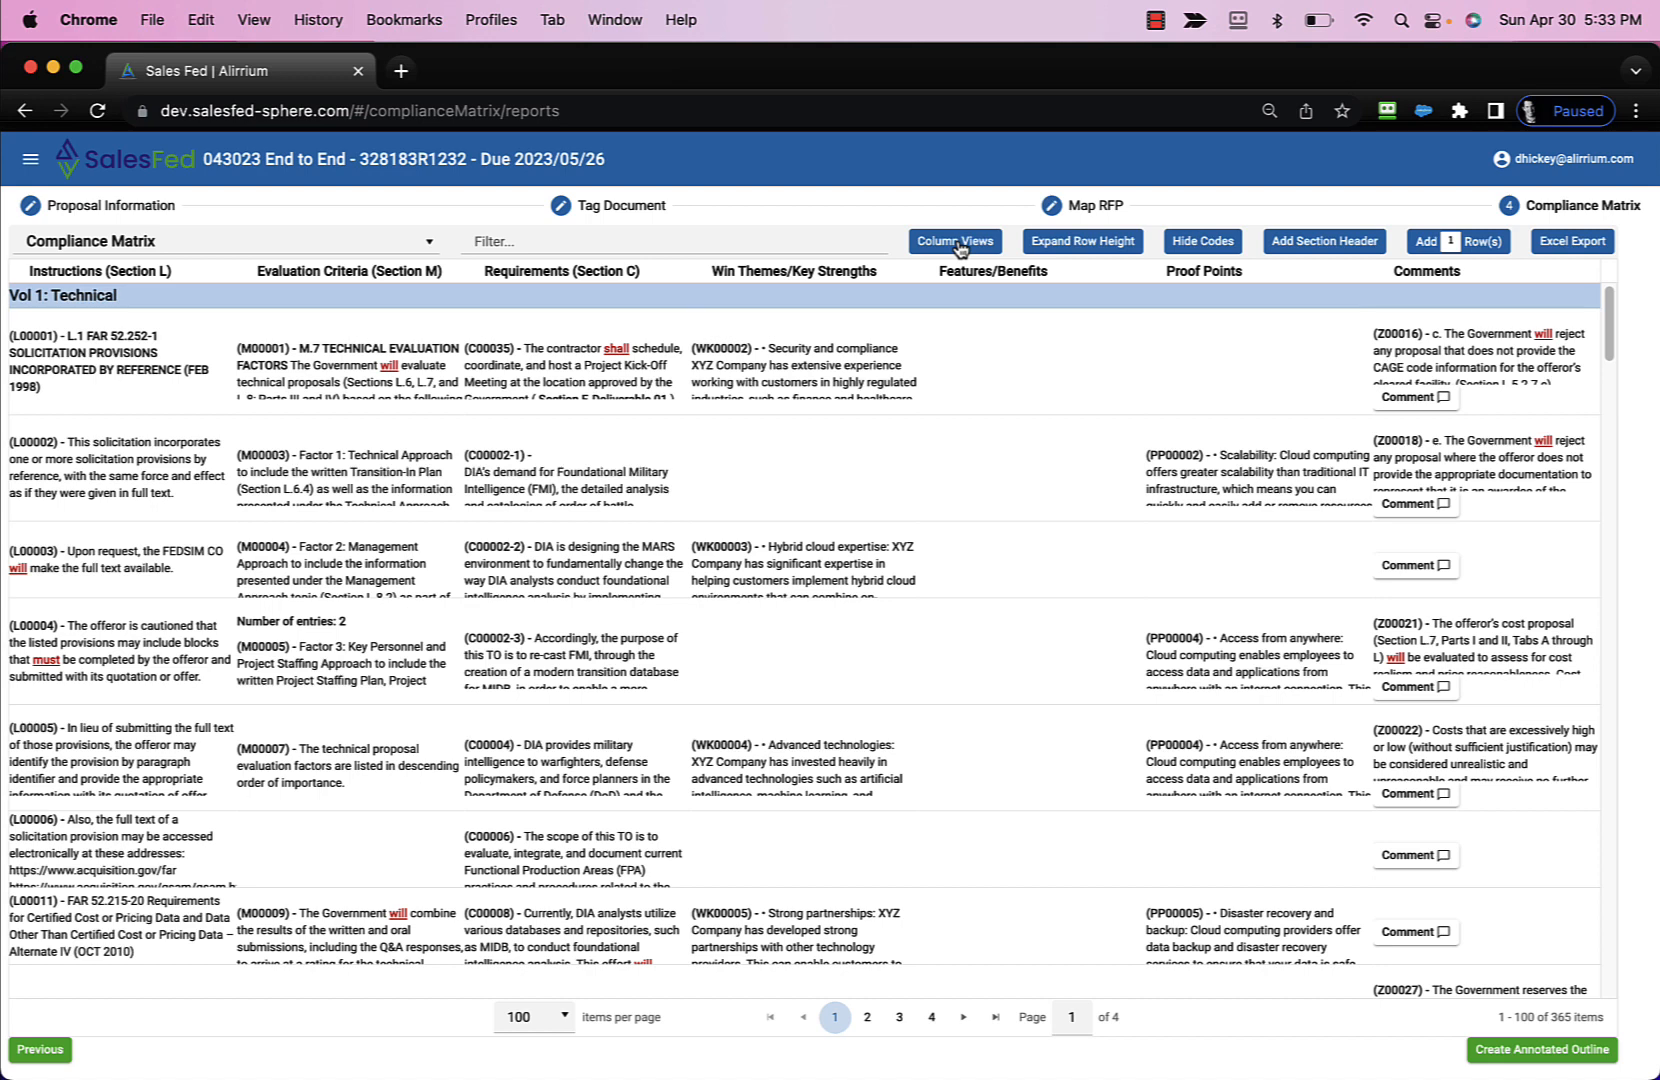
pyautogui.click(958, 247)
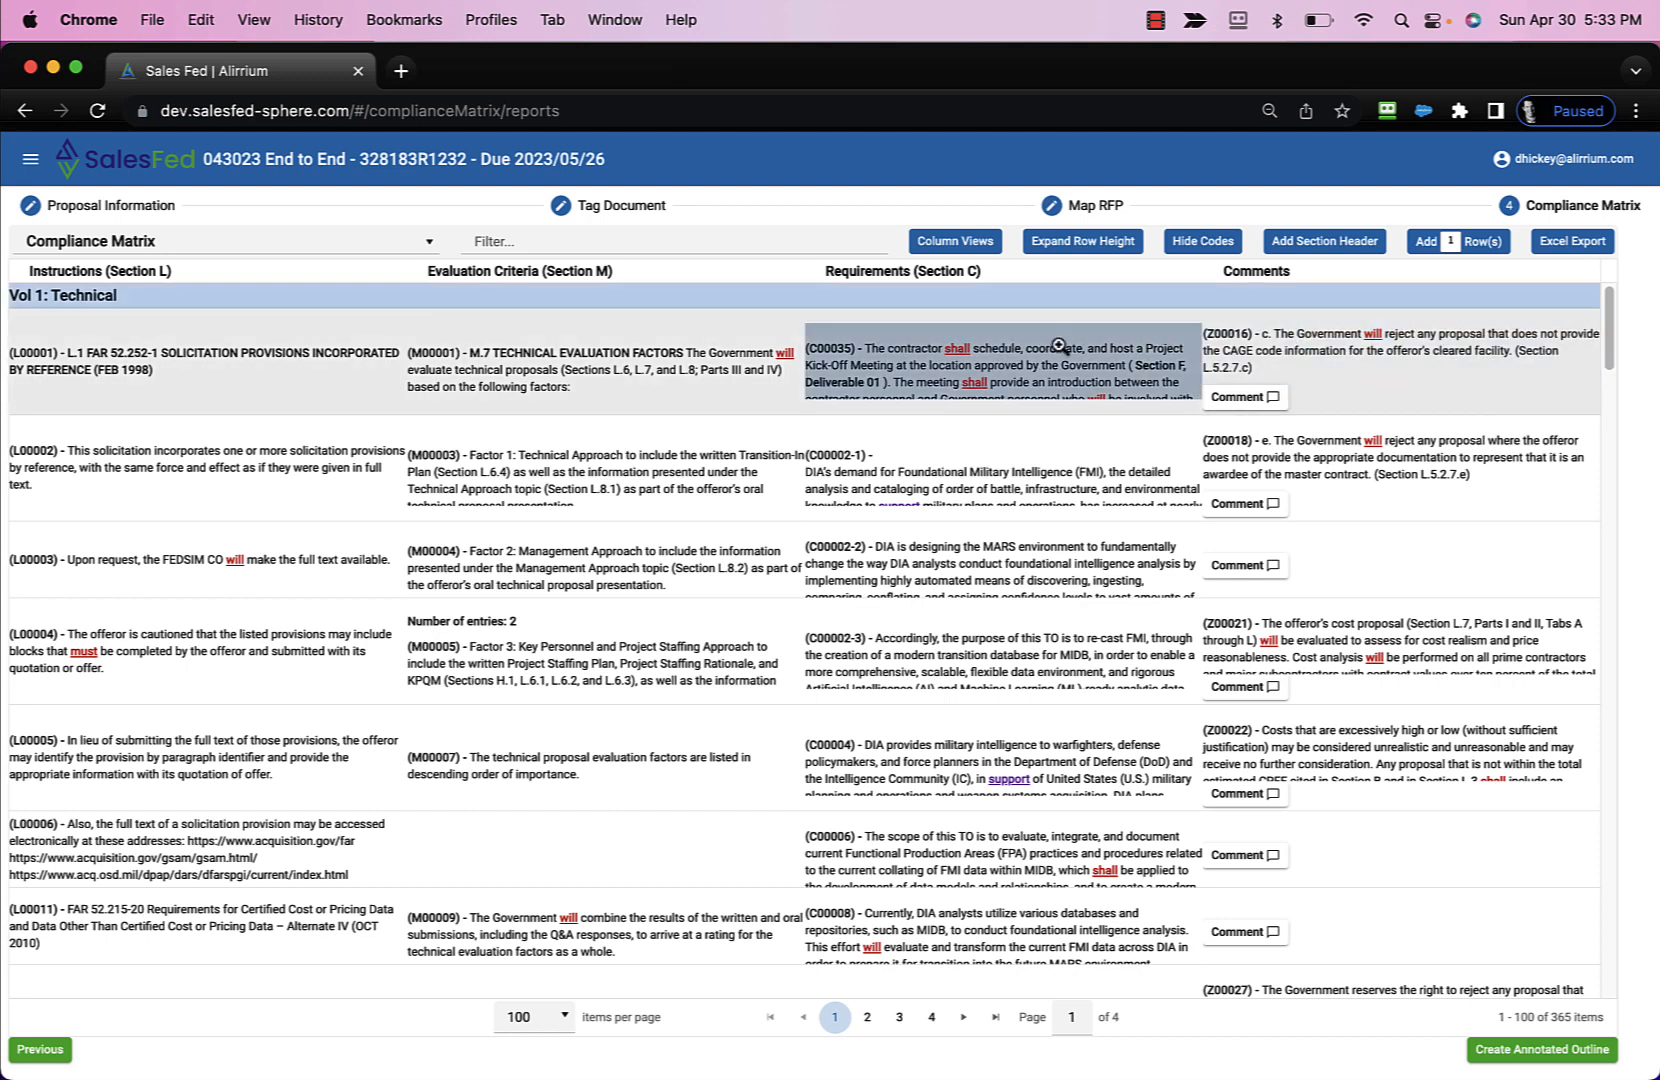
pyautogui.click(968, 246)
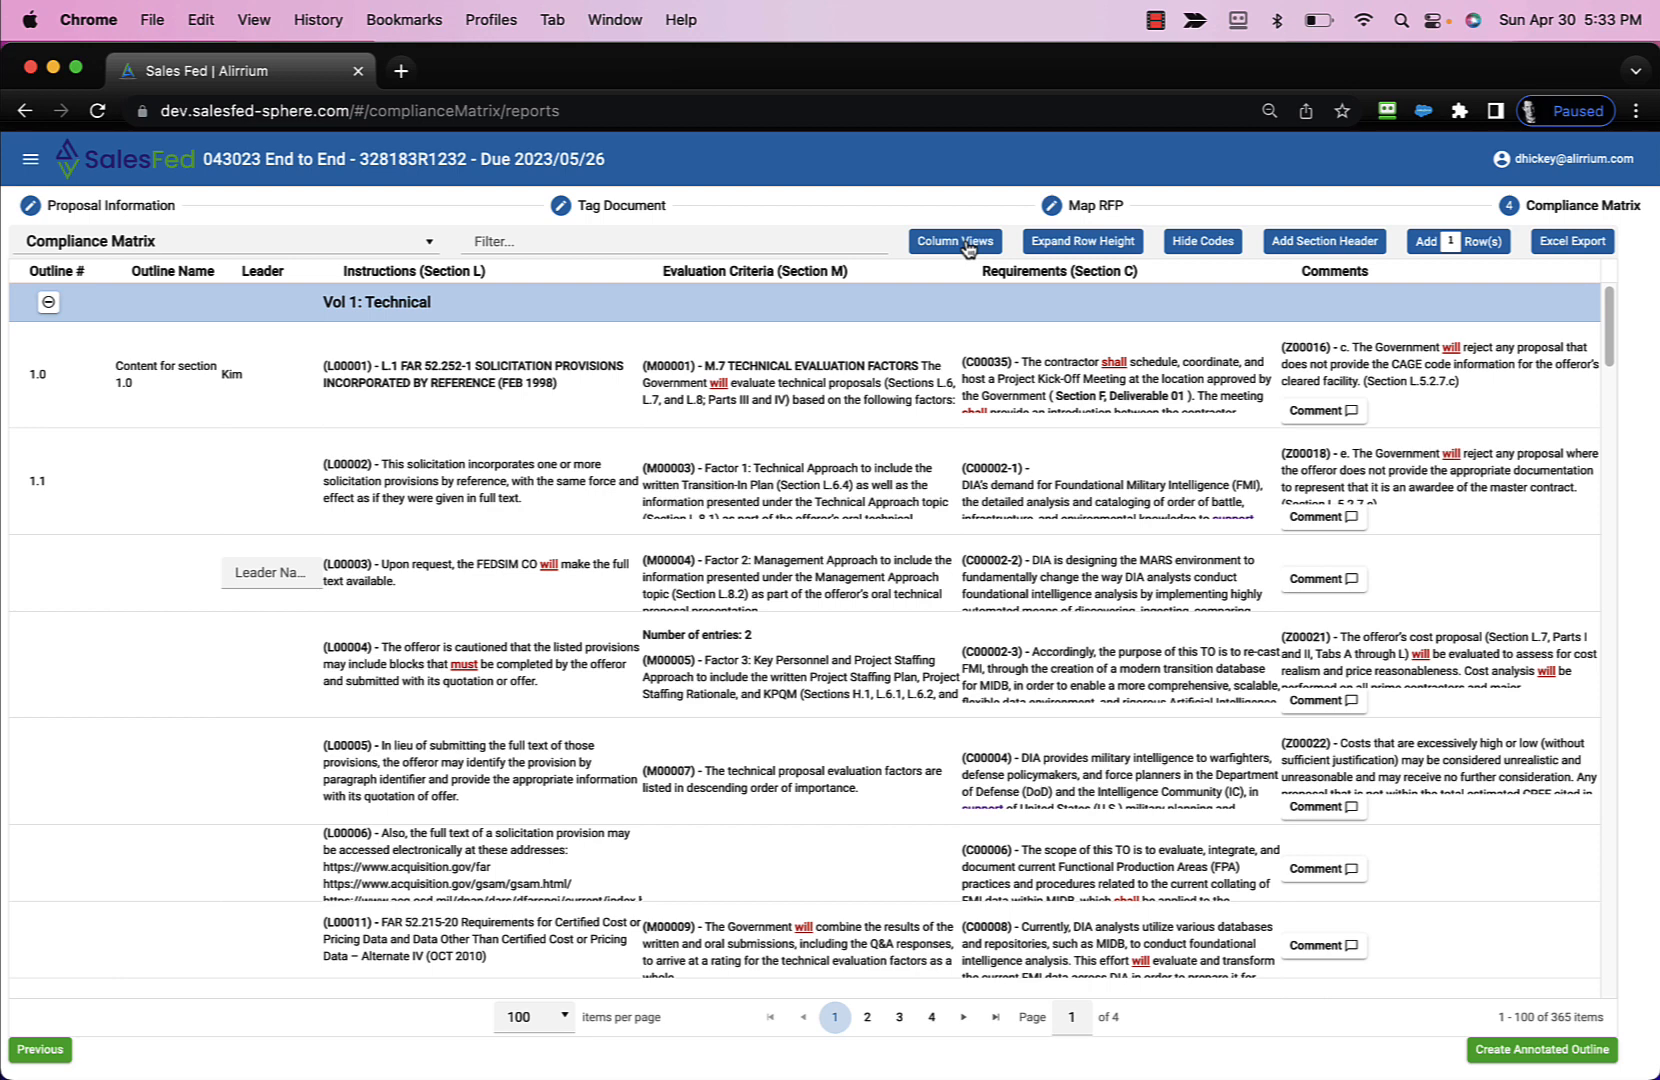
# Expand the row height to examine the full text of the matrix entries and reduce it again.
pyautogui.click(1114, 251)
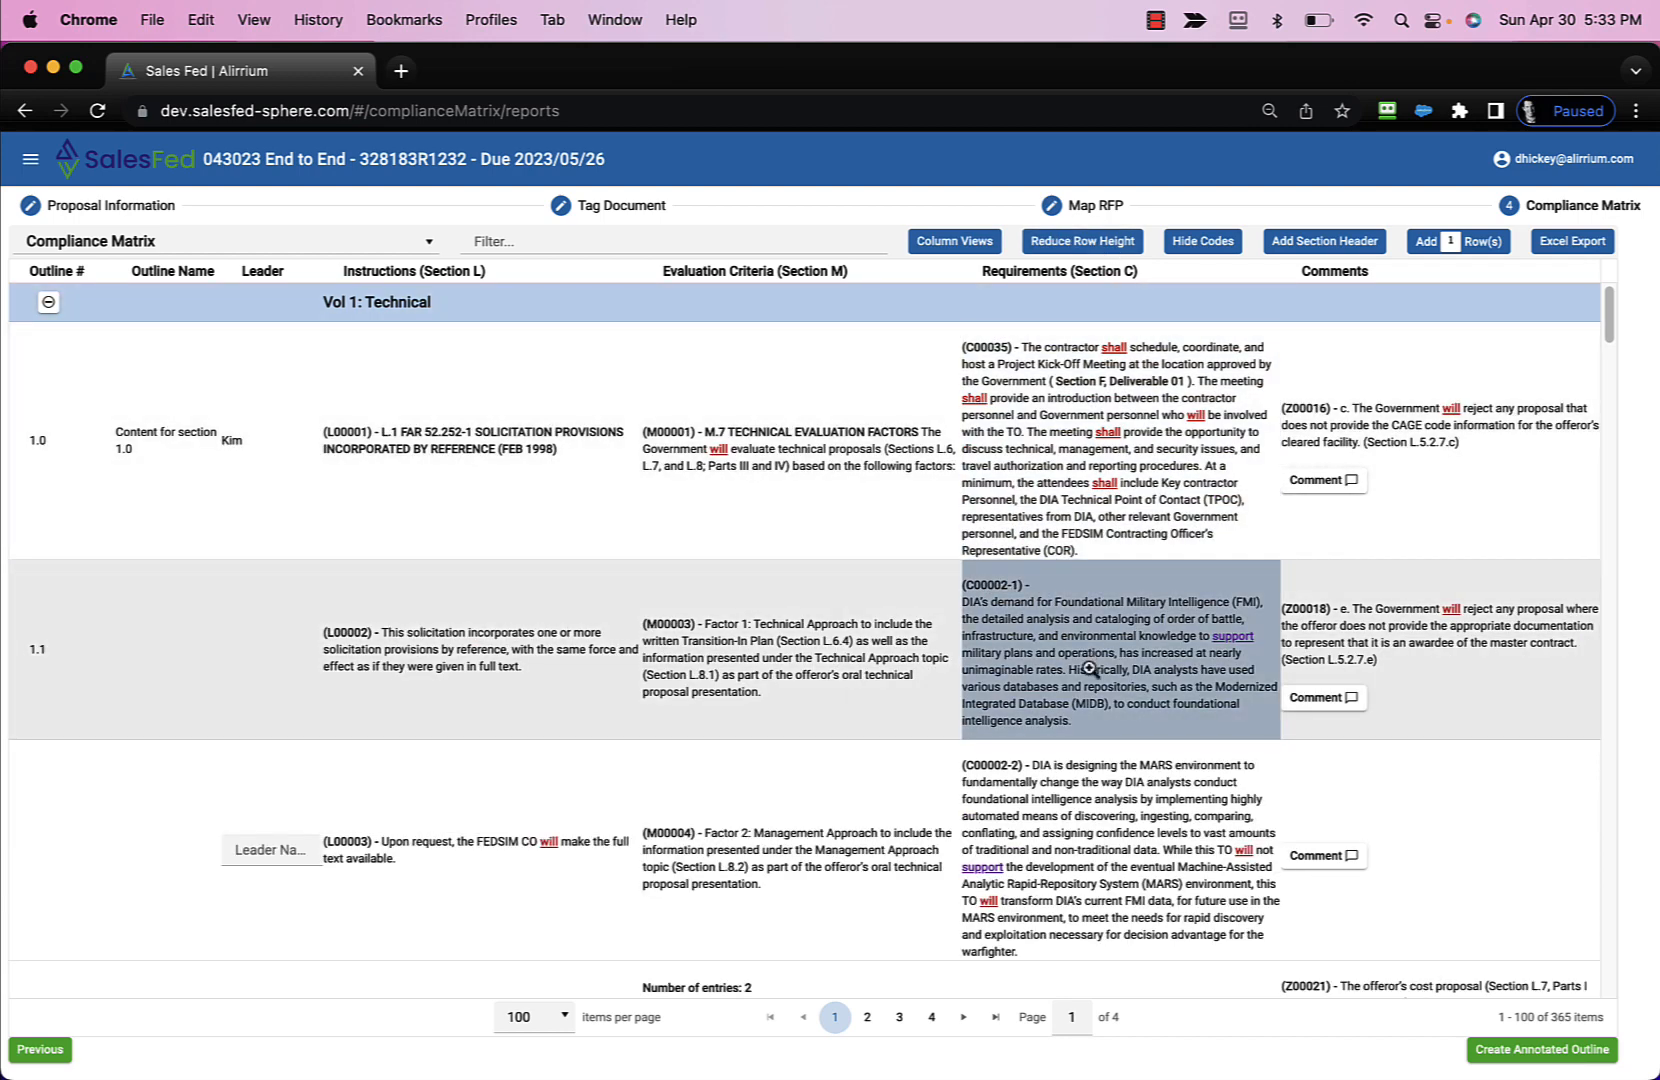
pyautogui.scroll(-3, 1090, 668)
pyautogui.scroll(-5, 1113, 686)
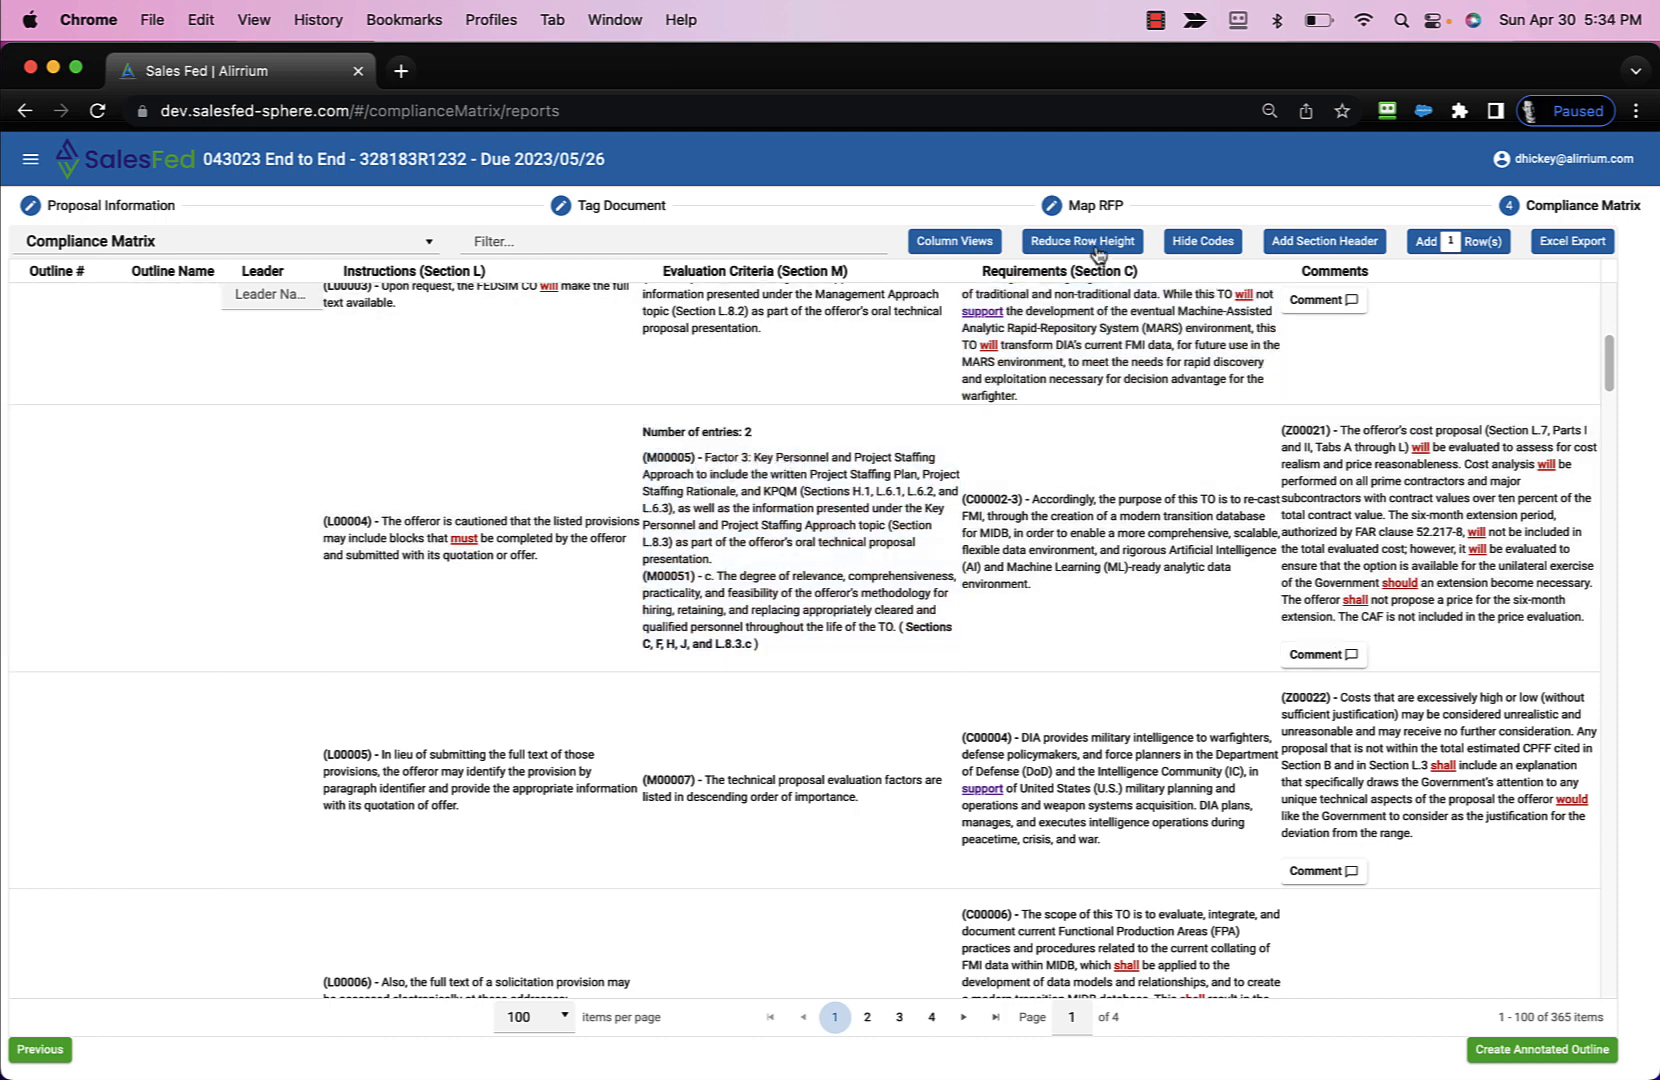
pyautogui.click(1099, 249)
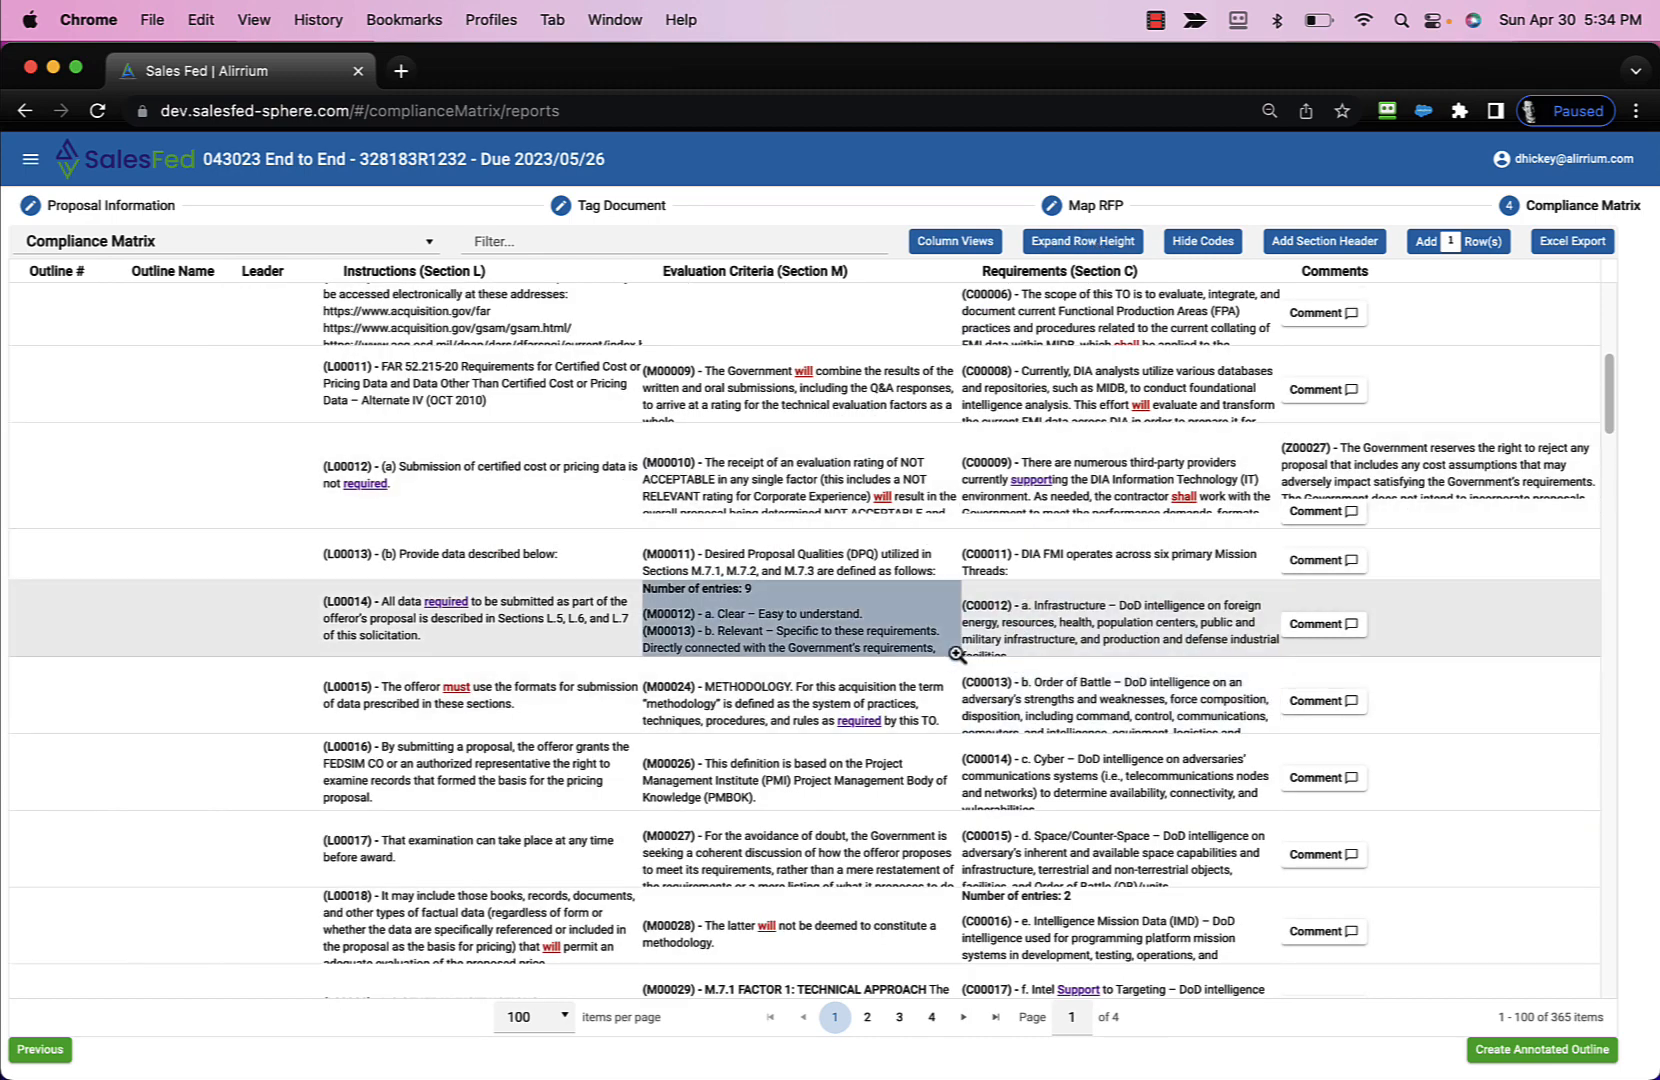
# Hide the reference codes in front of the compliance matrix entries.
pyautogui.scroll(5, 914, 662)
pyautogui.click(918, 664)
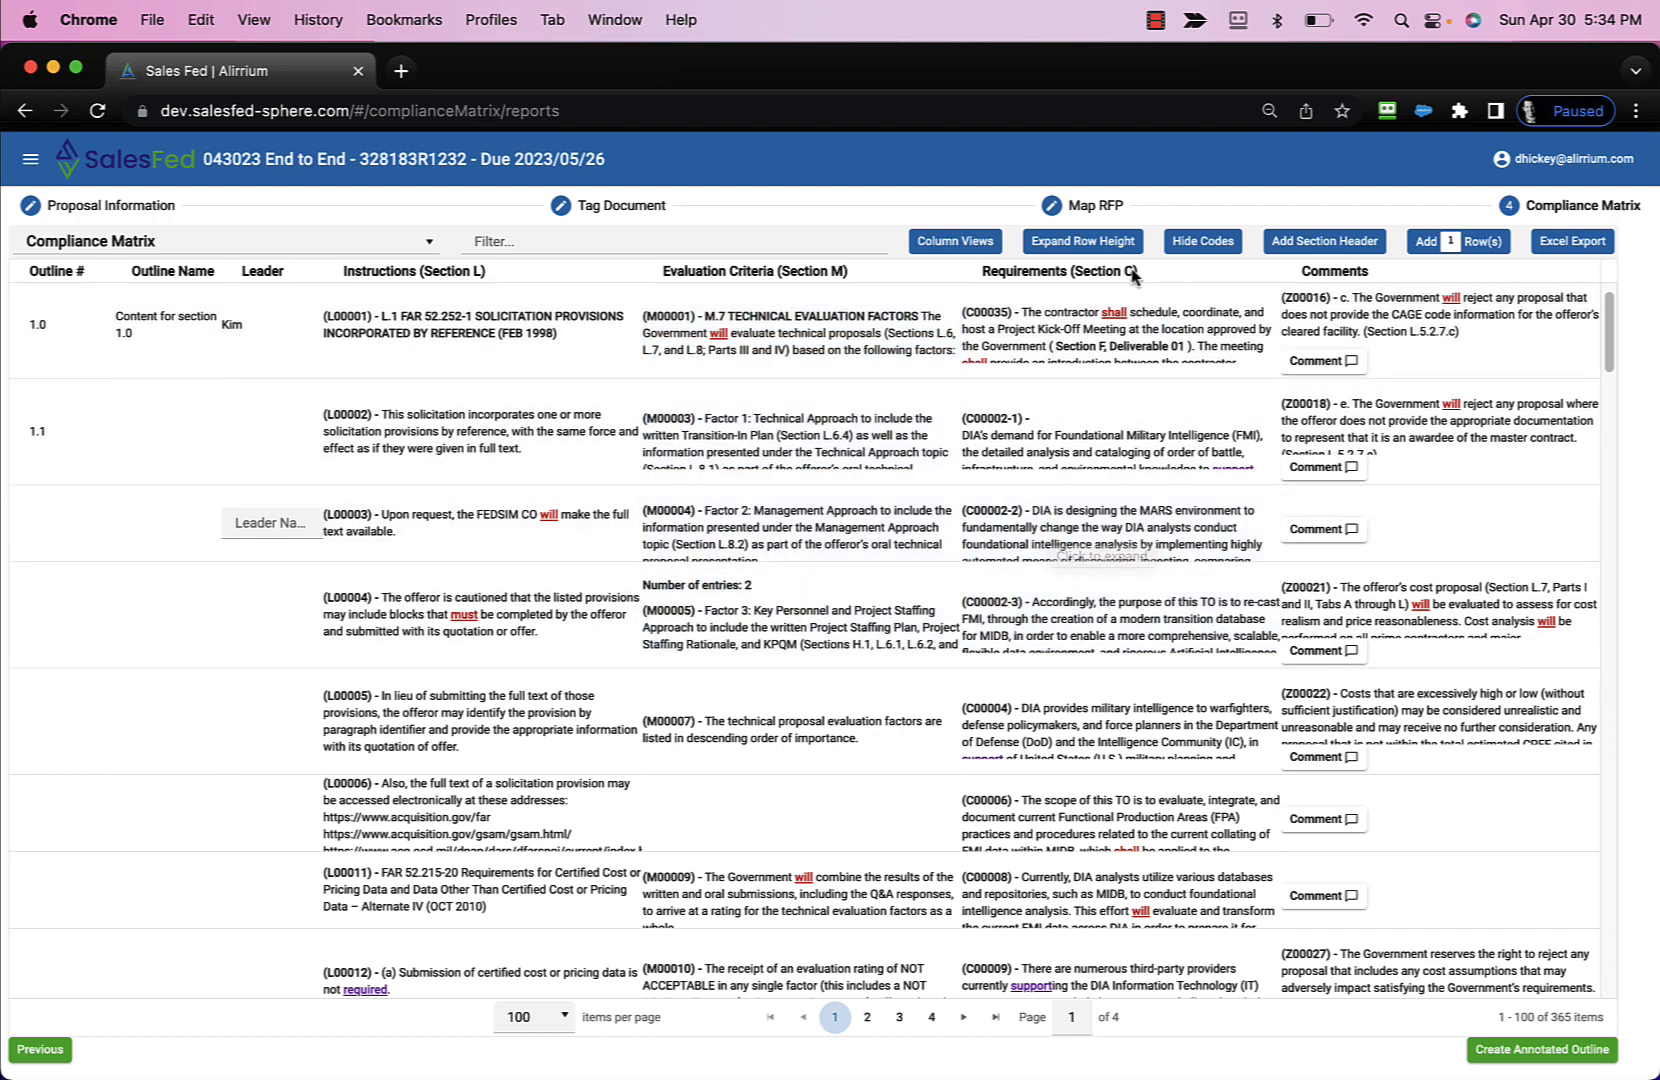
pyautogui.click(1210, 244)
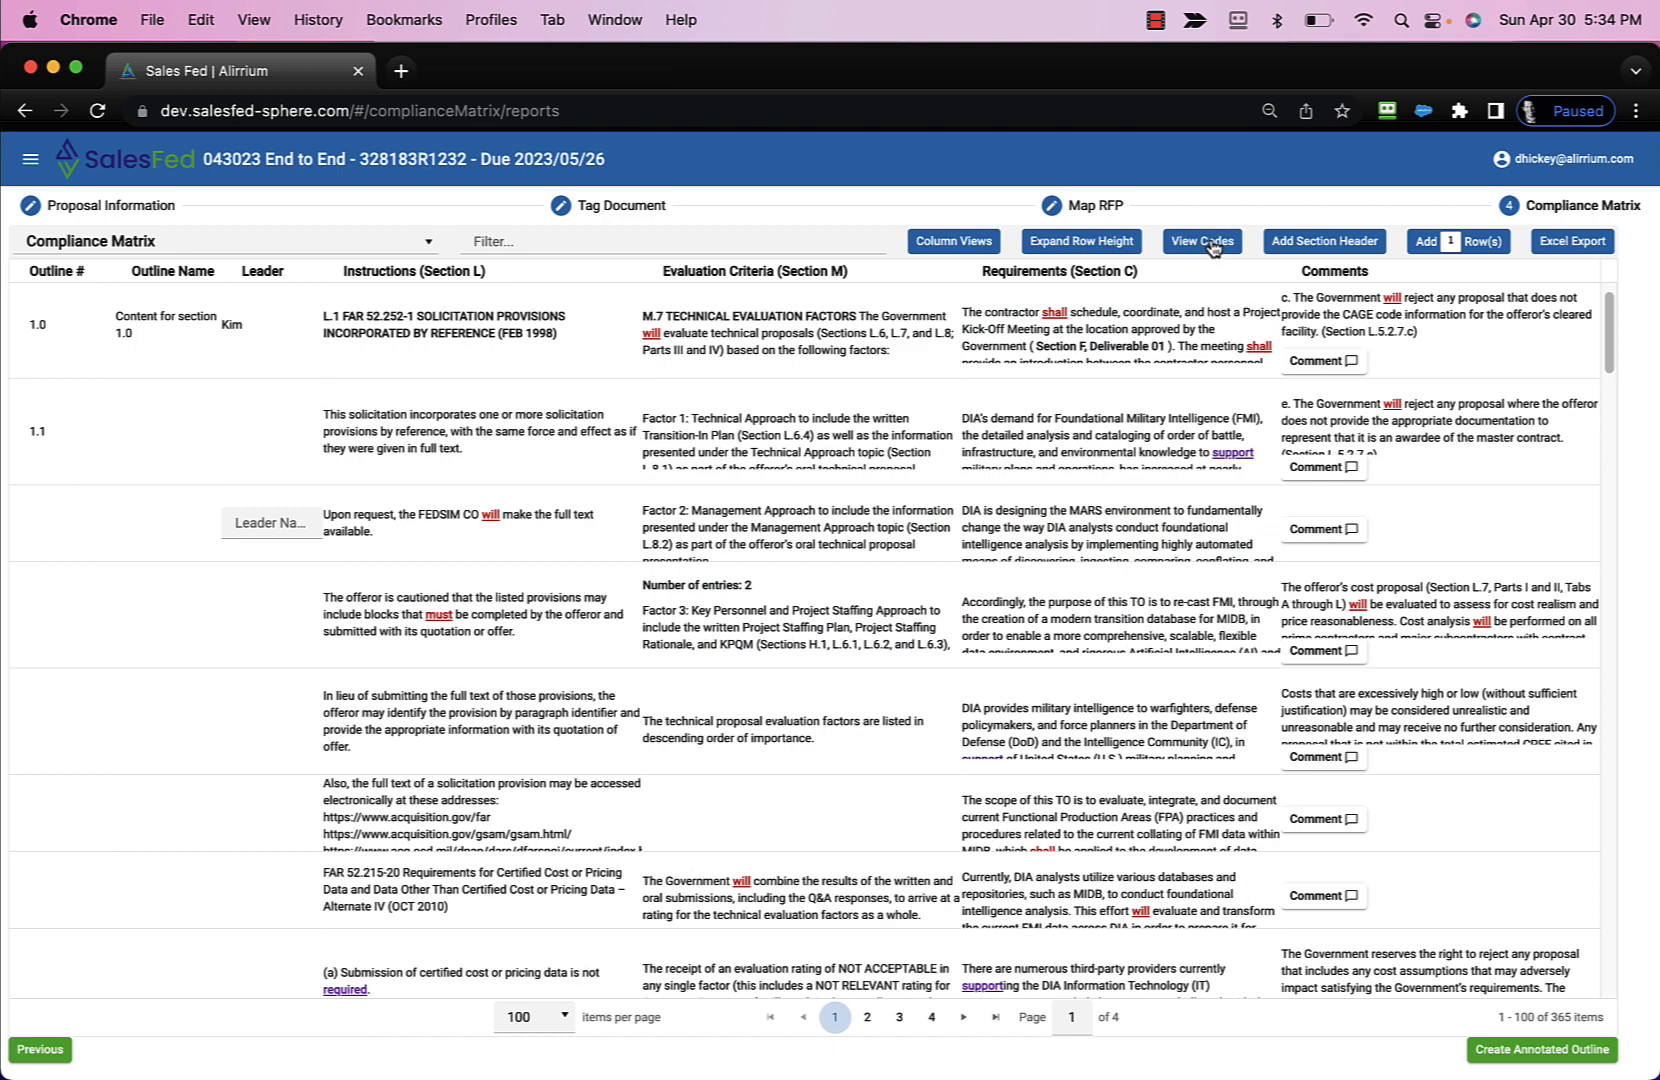
# Show the reference codes again and add one row below entry L00005.
pyautogui.click(1212, 243)
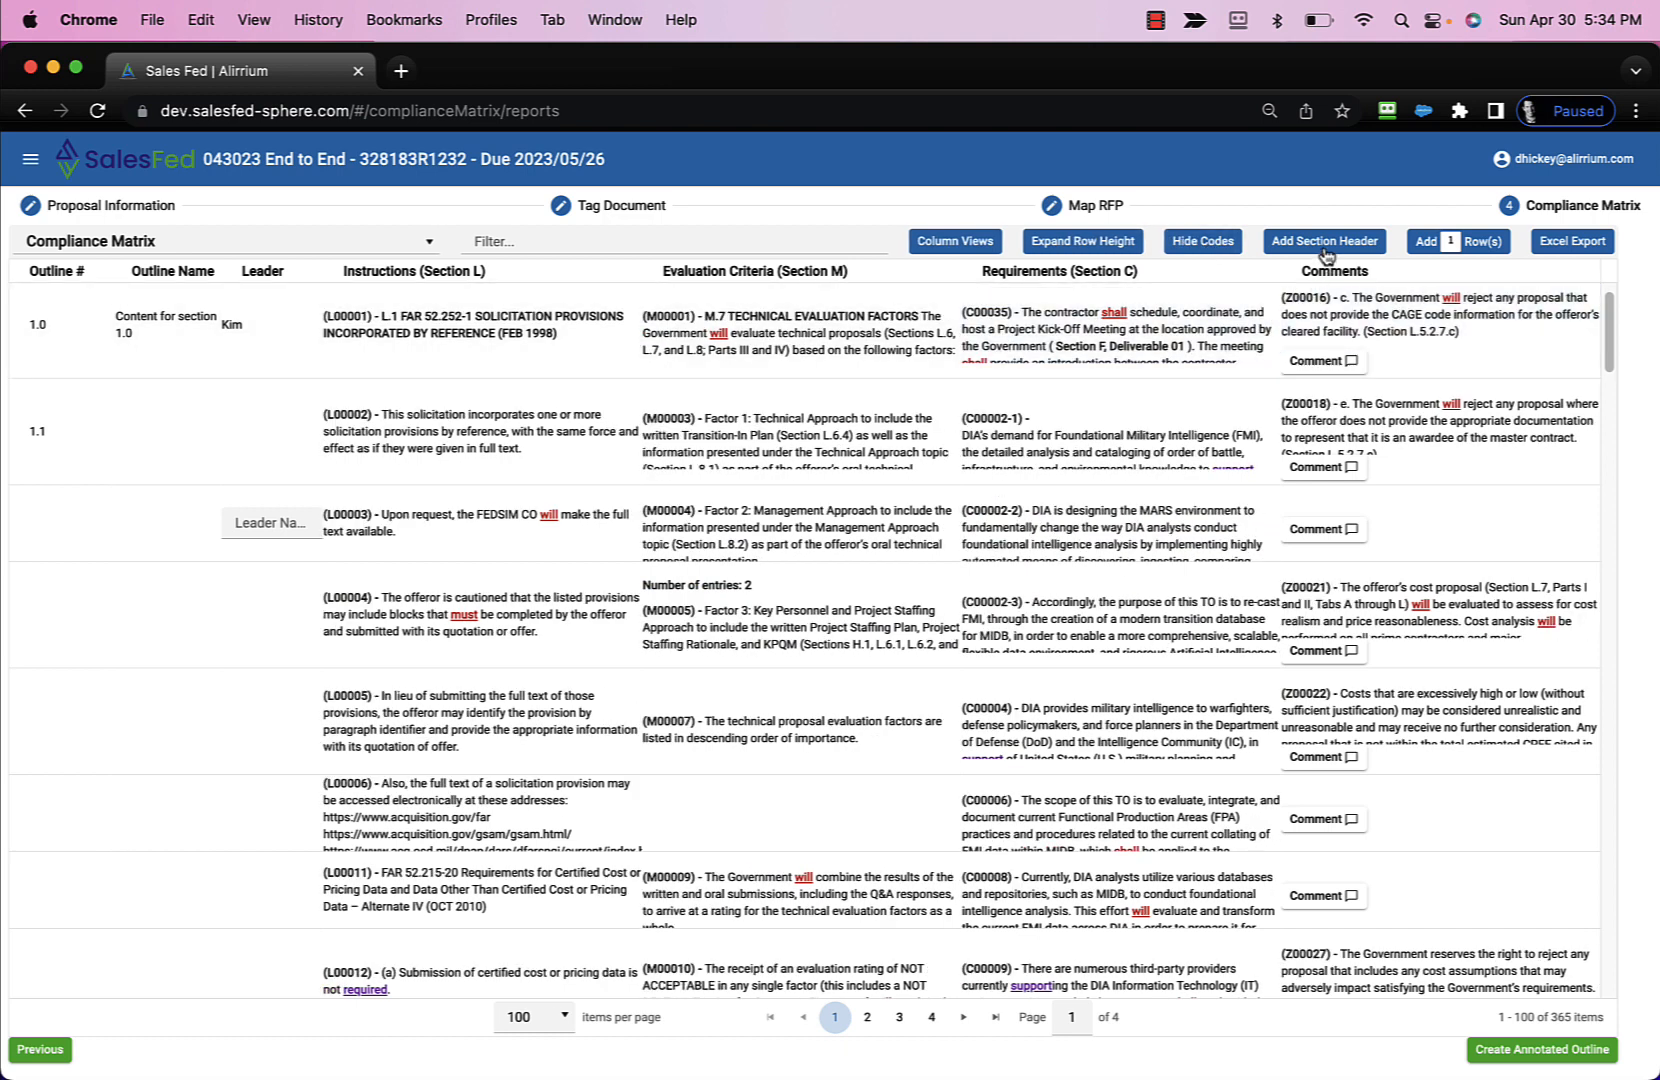
pyautogui.click(1483, 243)
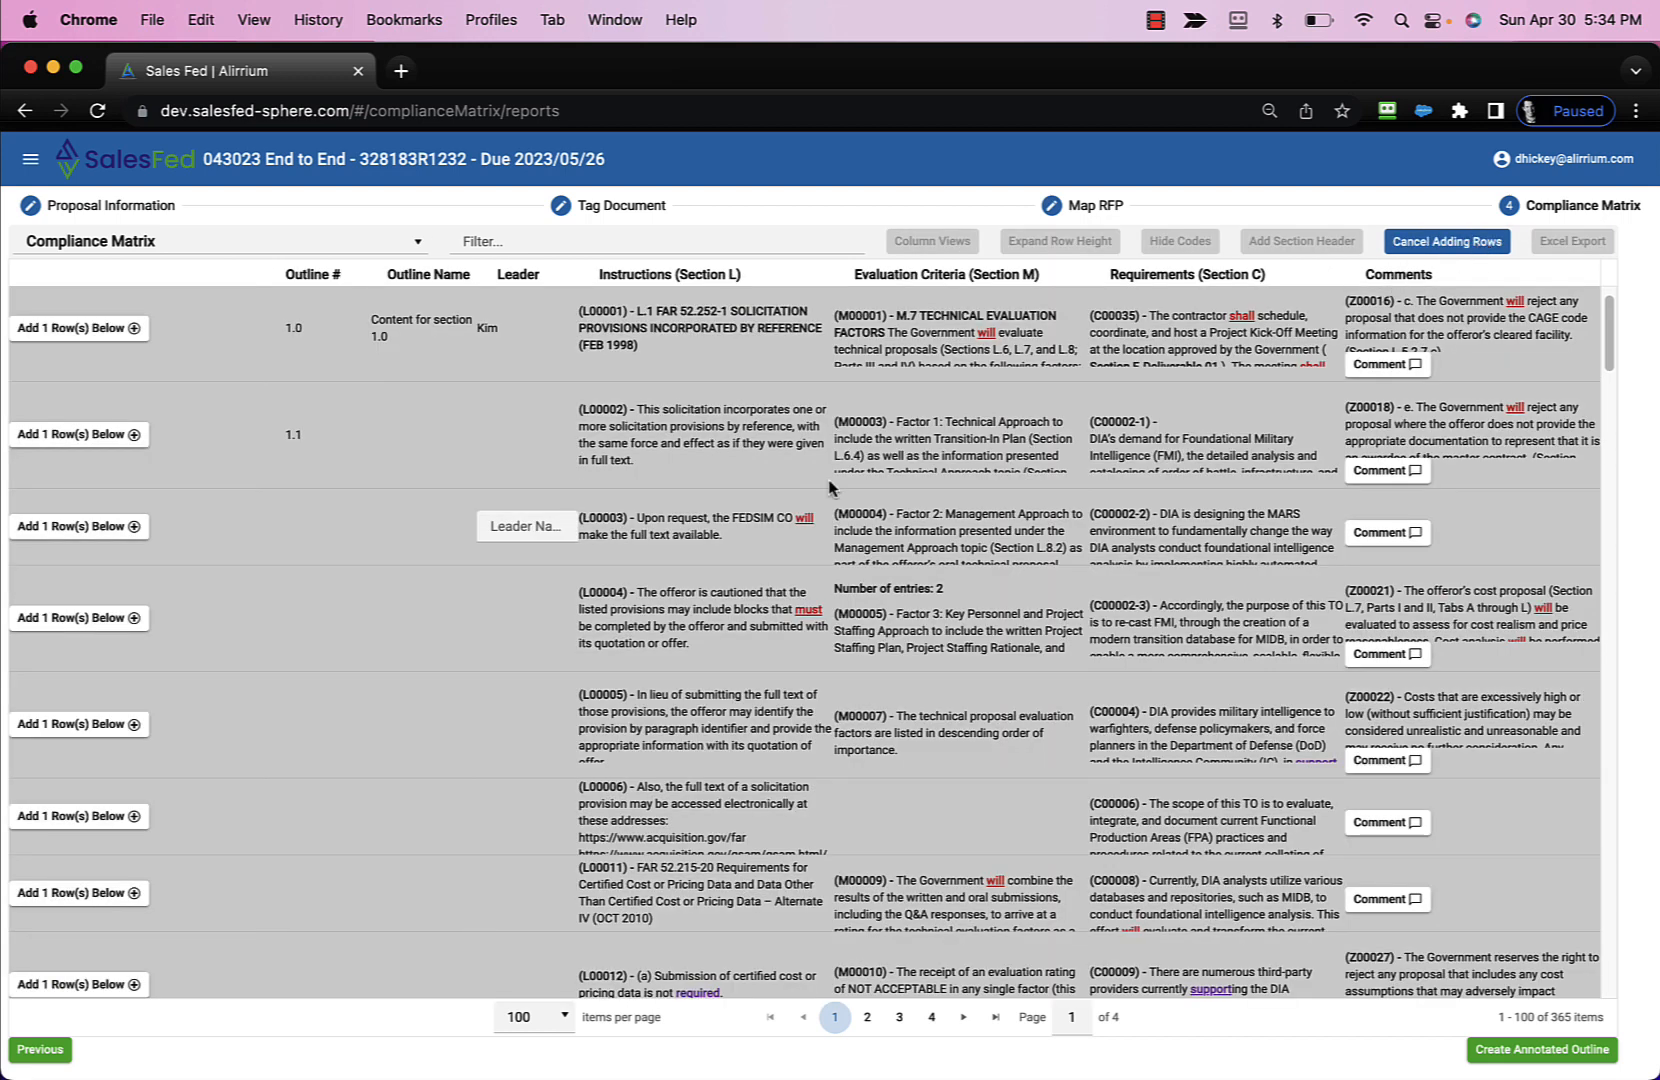
pyautogui.click(134, 724)
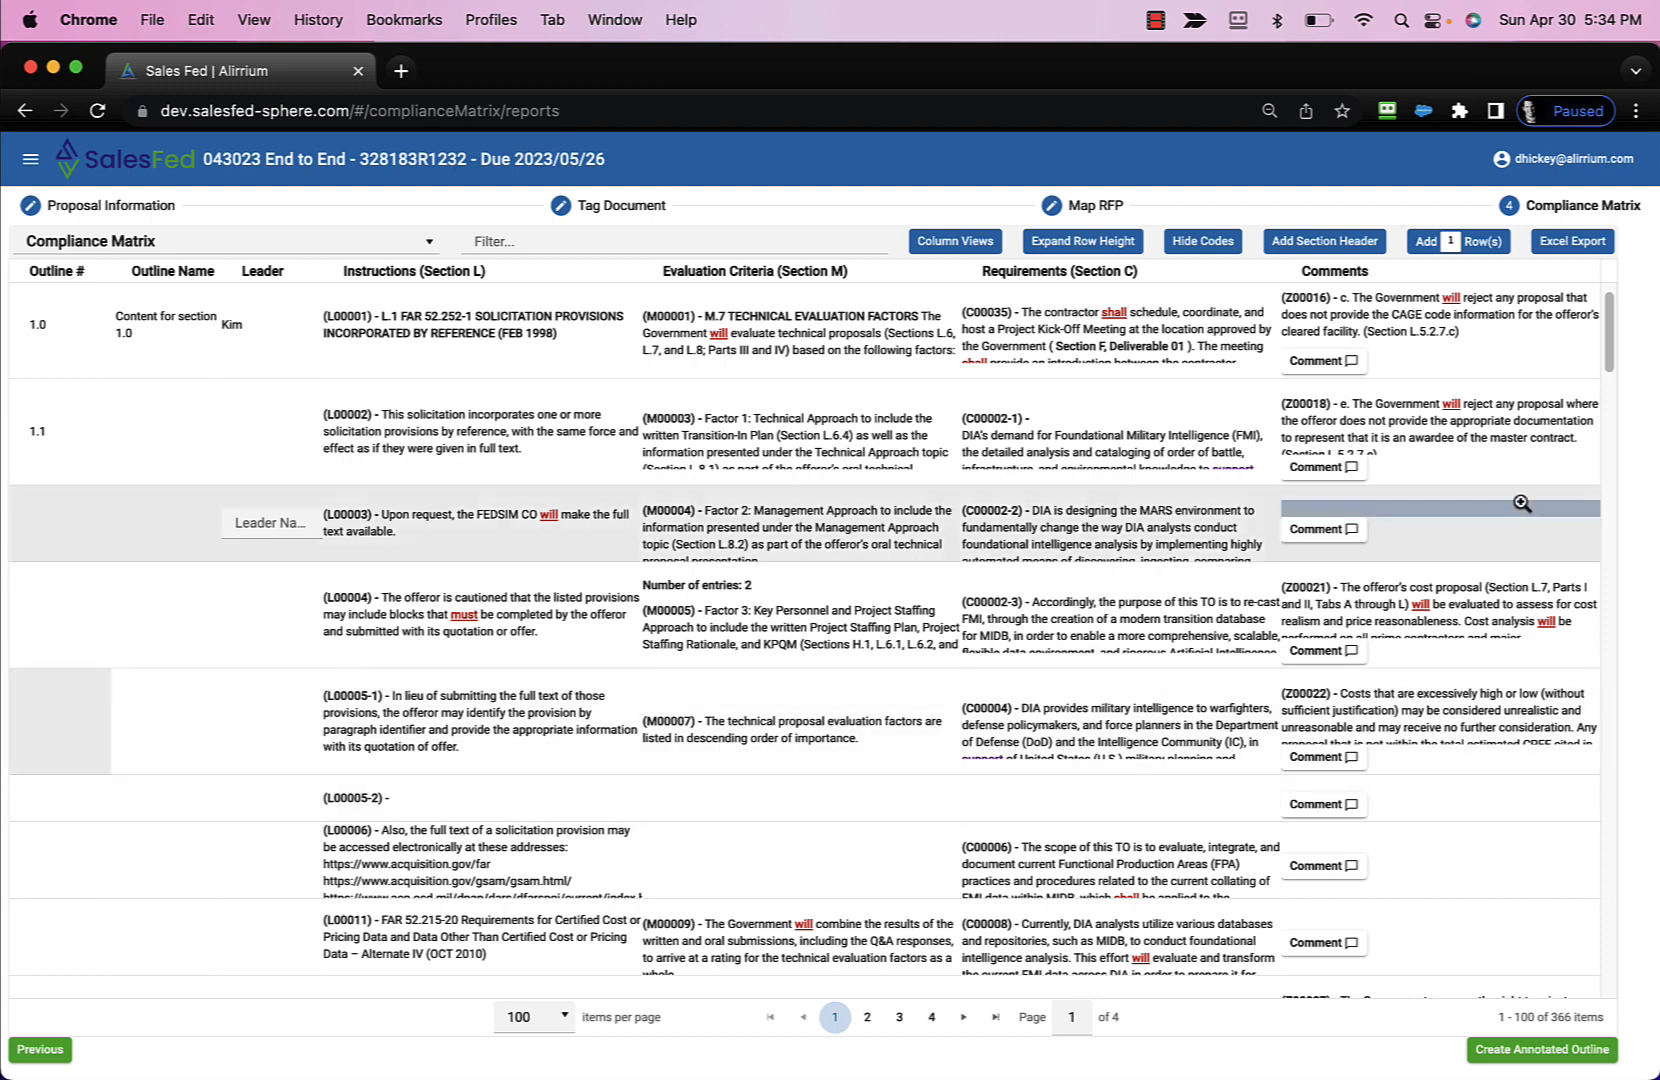
# Export the compliance matrix to Excel and dismiss the download notice.
pyautogui.click(1576, 246)
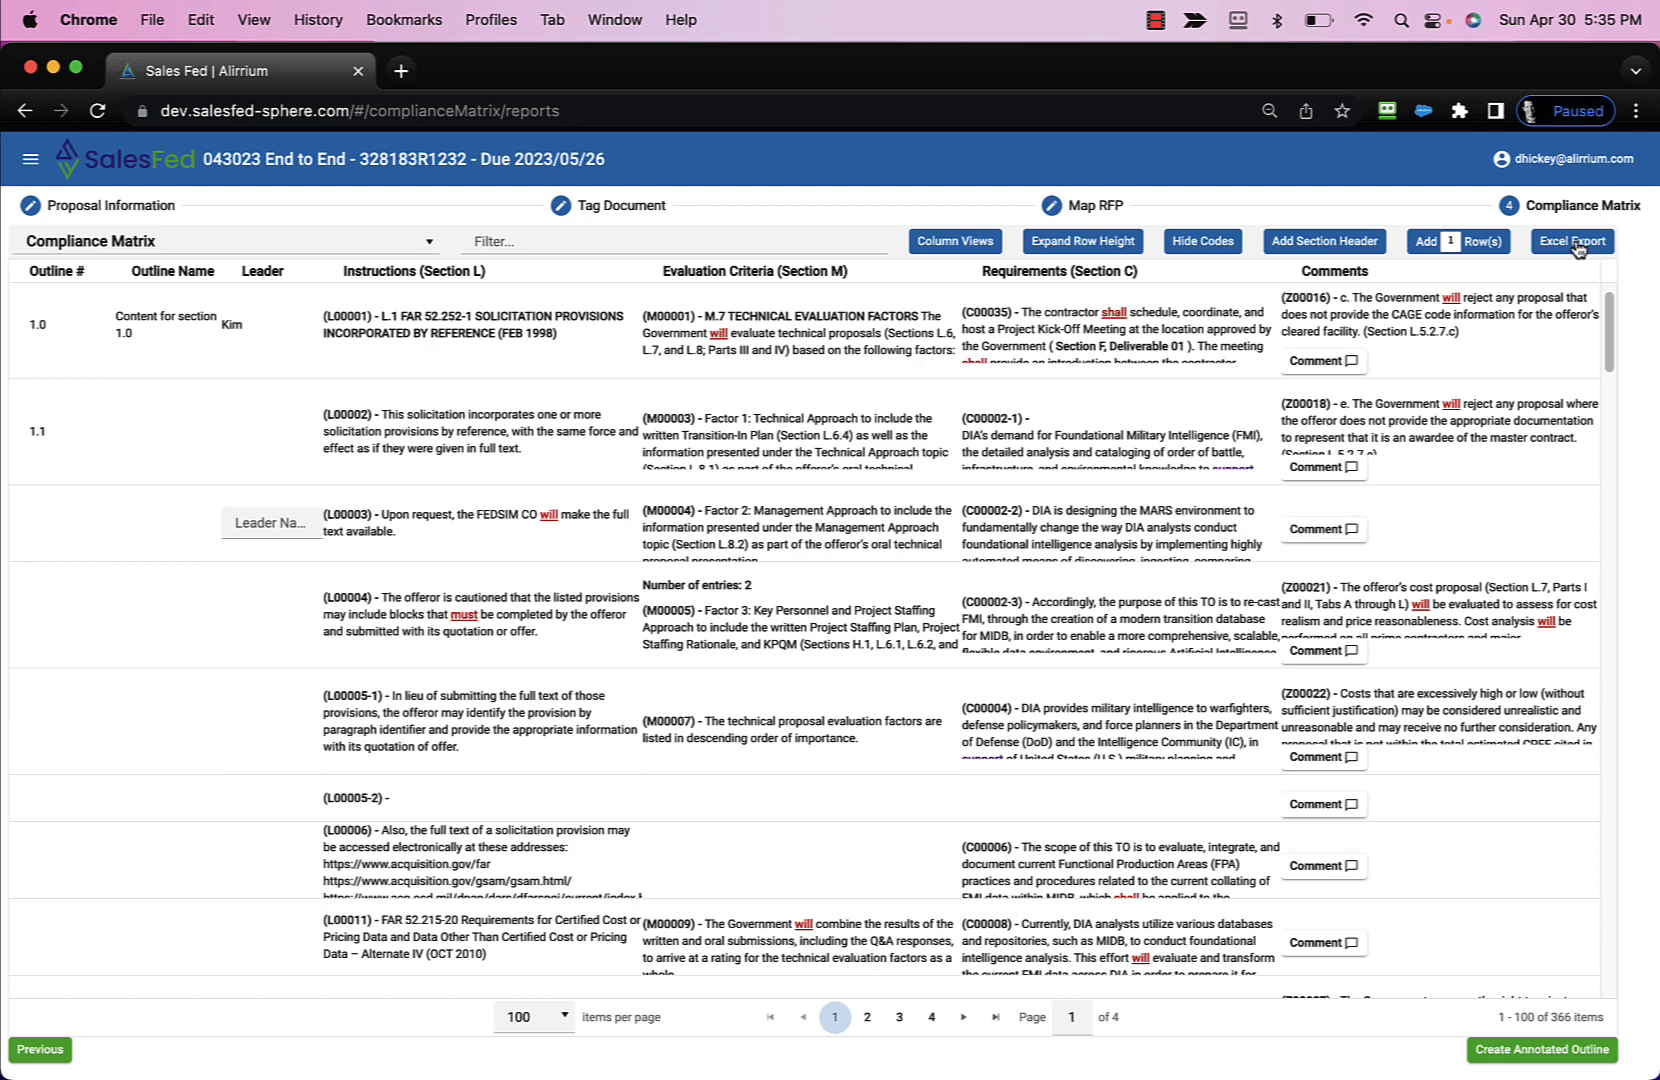
pyautogui.click(1575, 244)
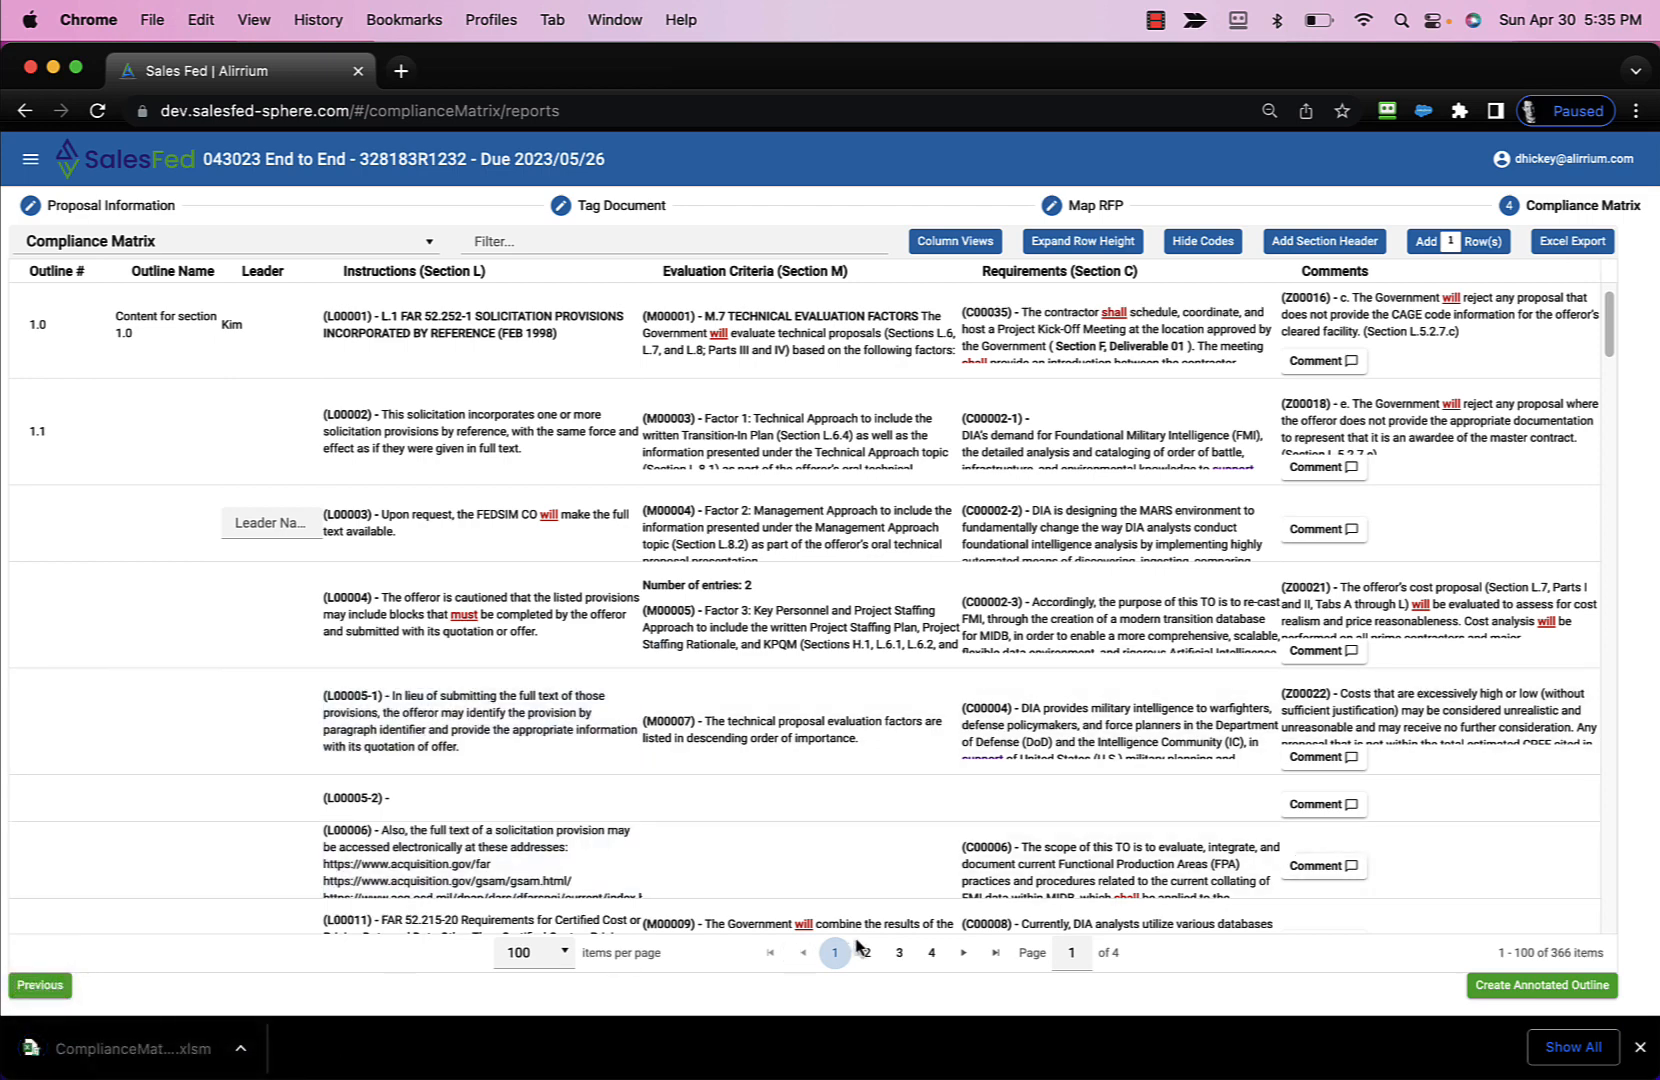
pyautogui.click(1640, 1047)
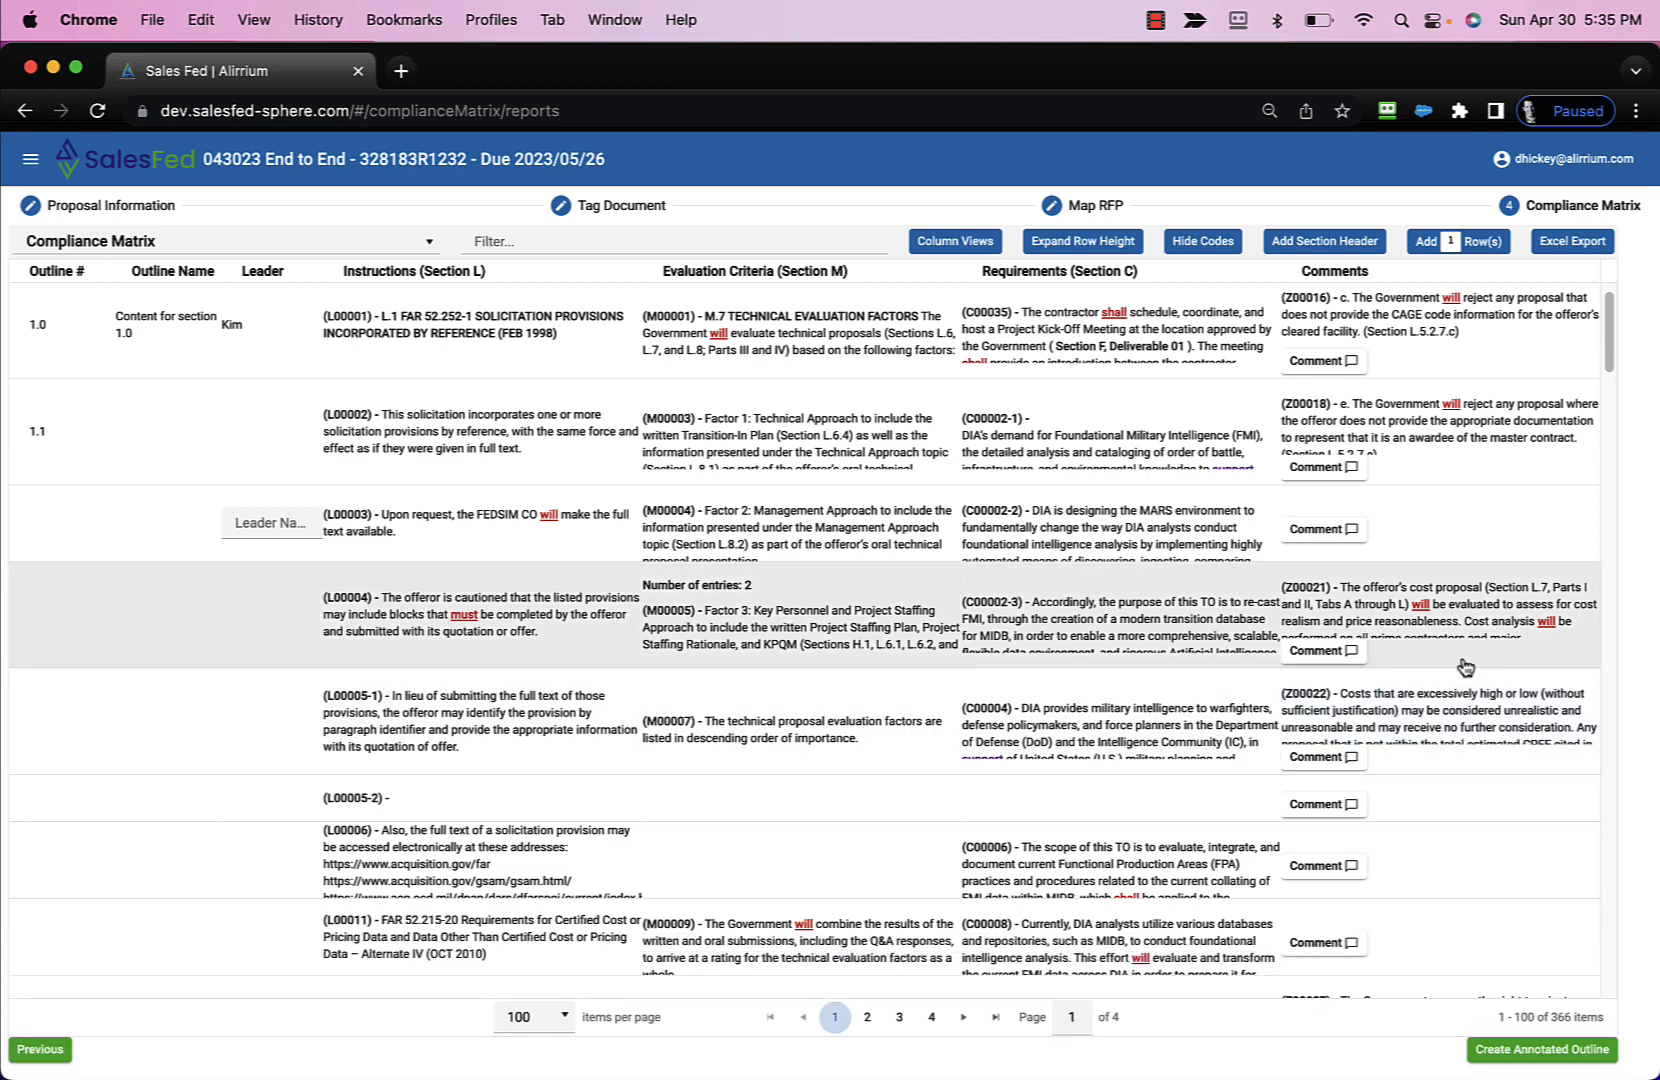
# Add the comment "Add a comment" to entry Z00016 and check it in the matrix with the row height temporarily expanded.
pyautogui.click(1318, 362)
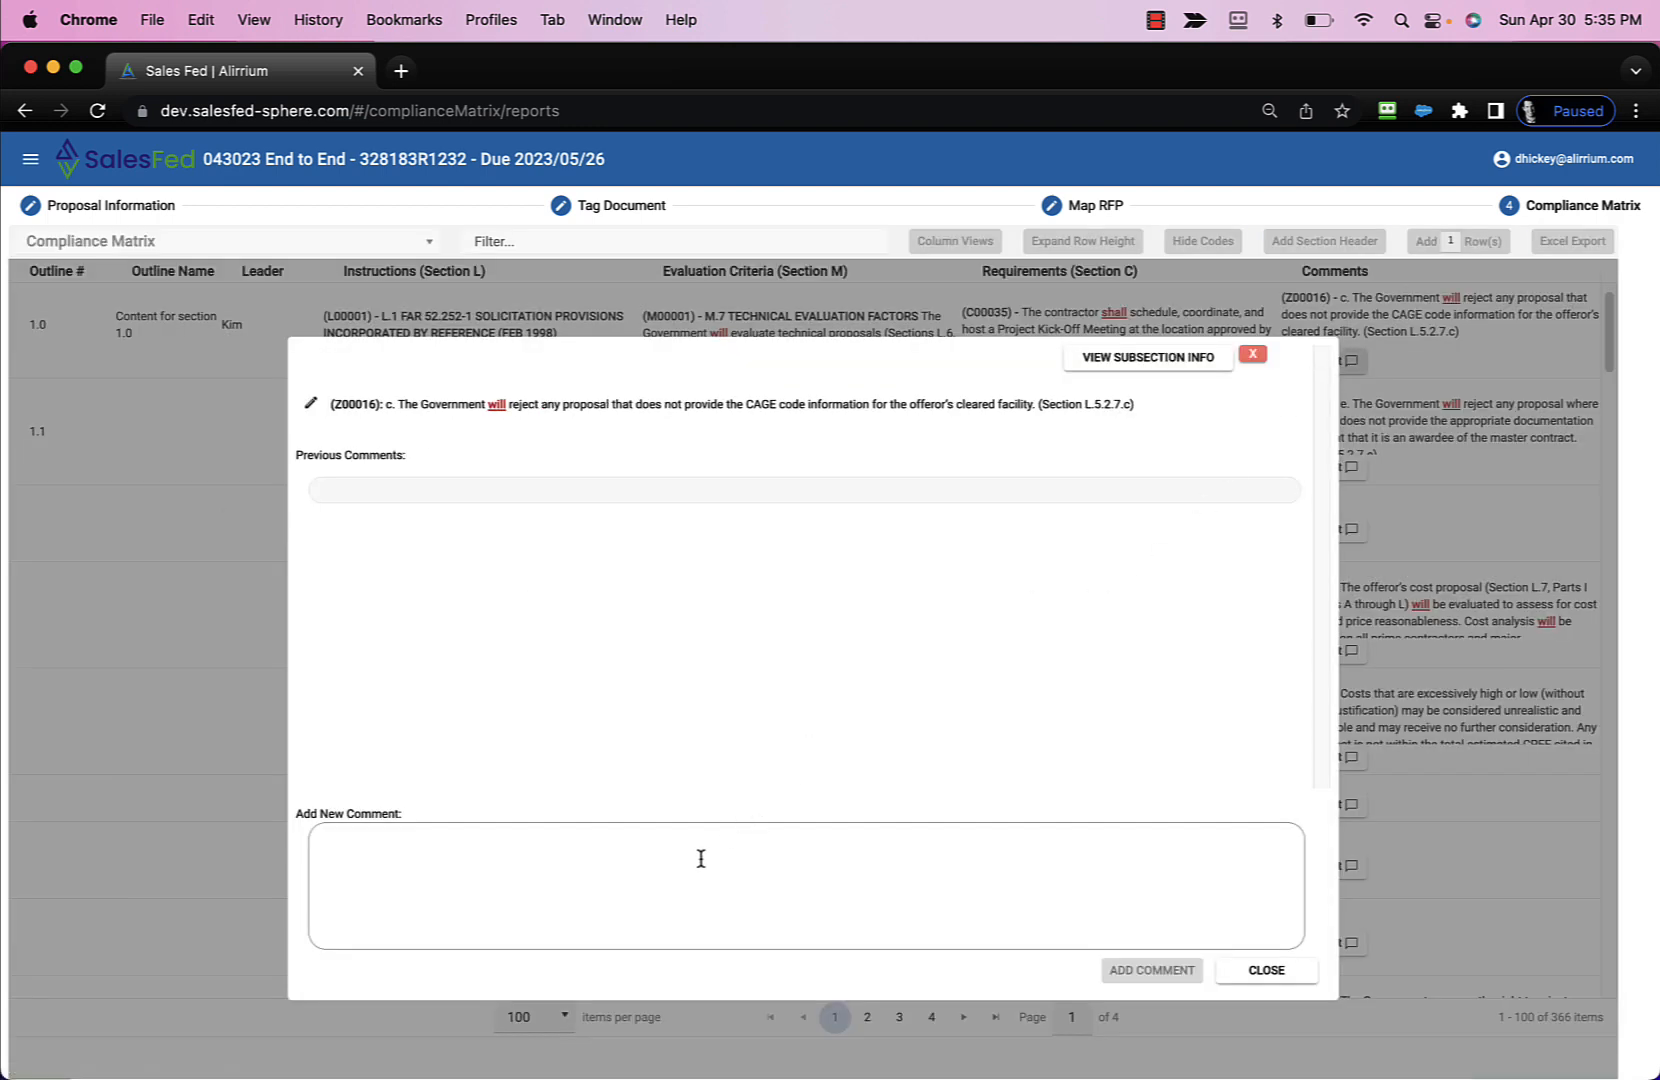
pyautogui.click(687, 868)
pyautogui.write('Add a comment')
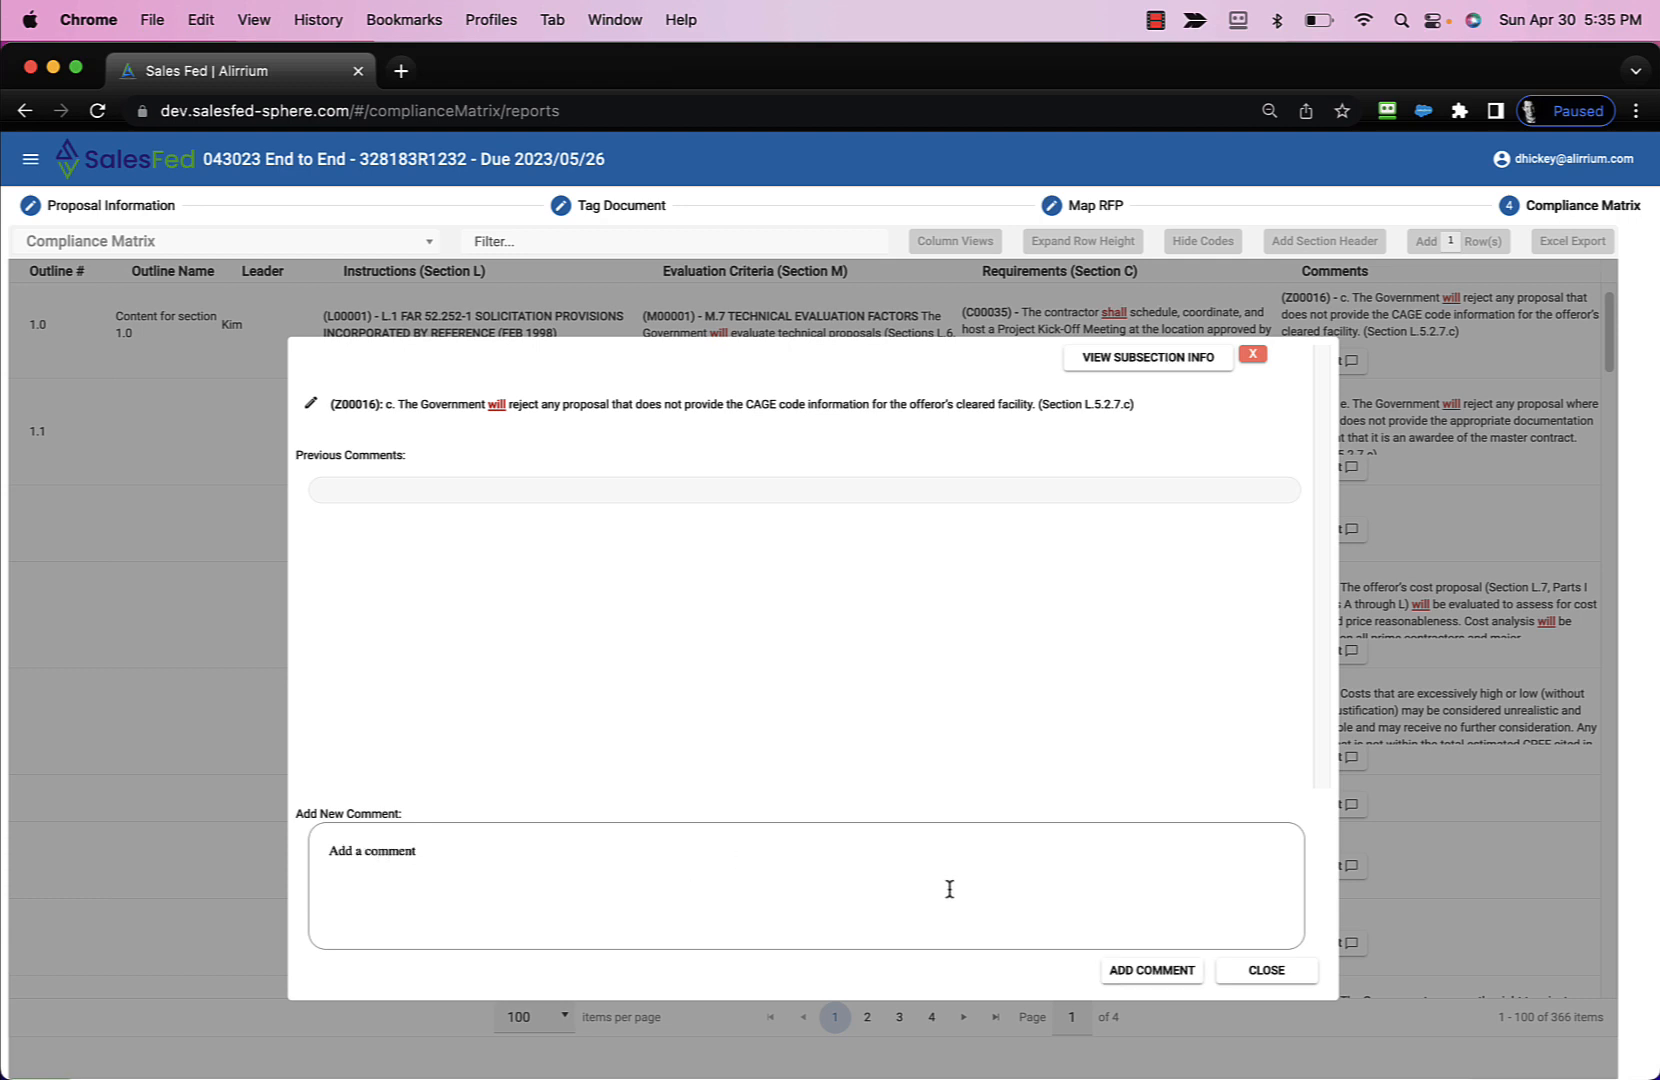
pyautogui.click(1127, 972)
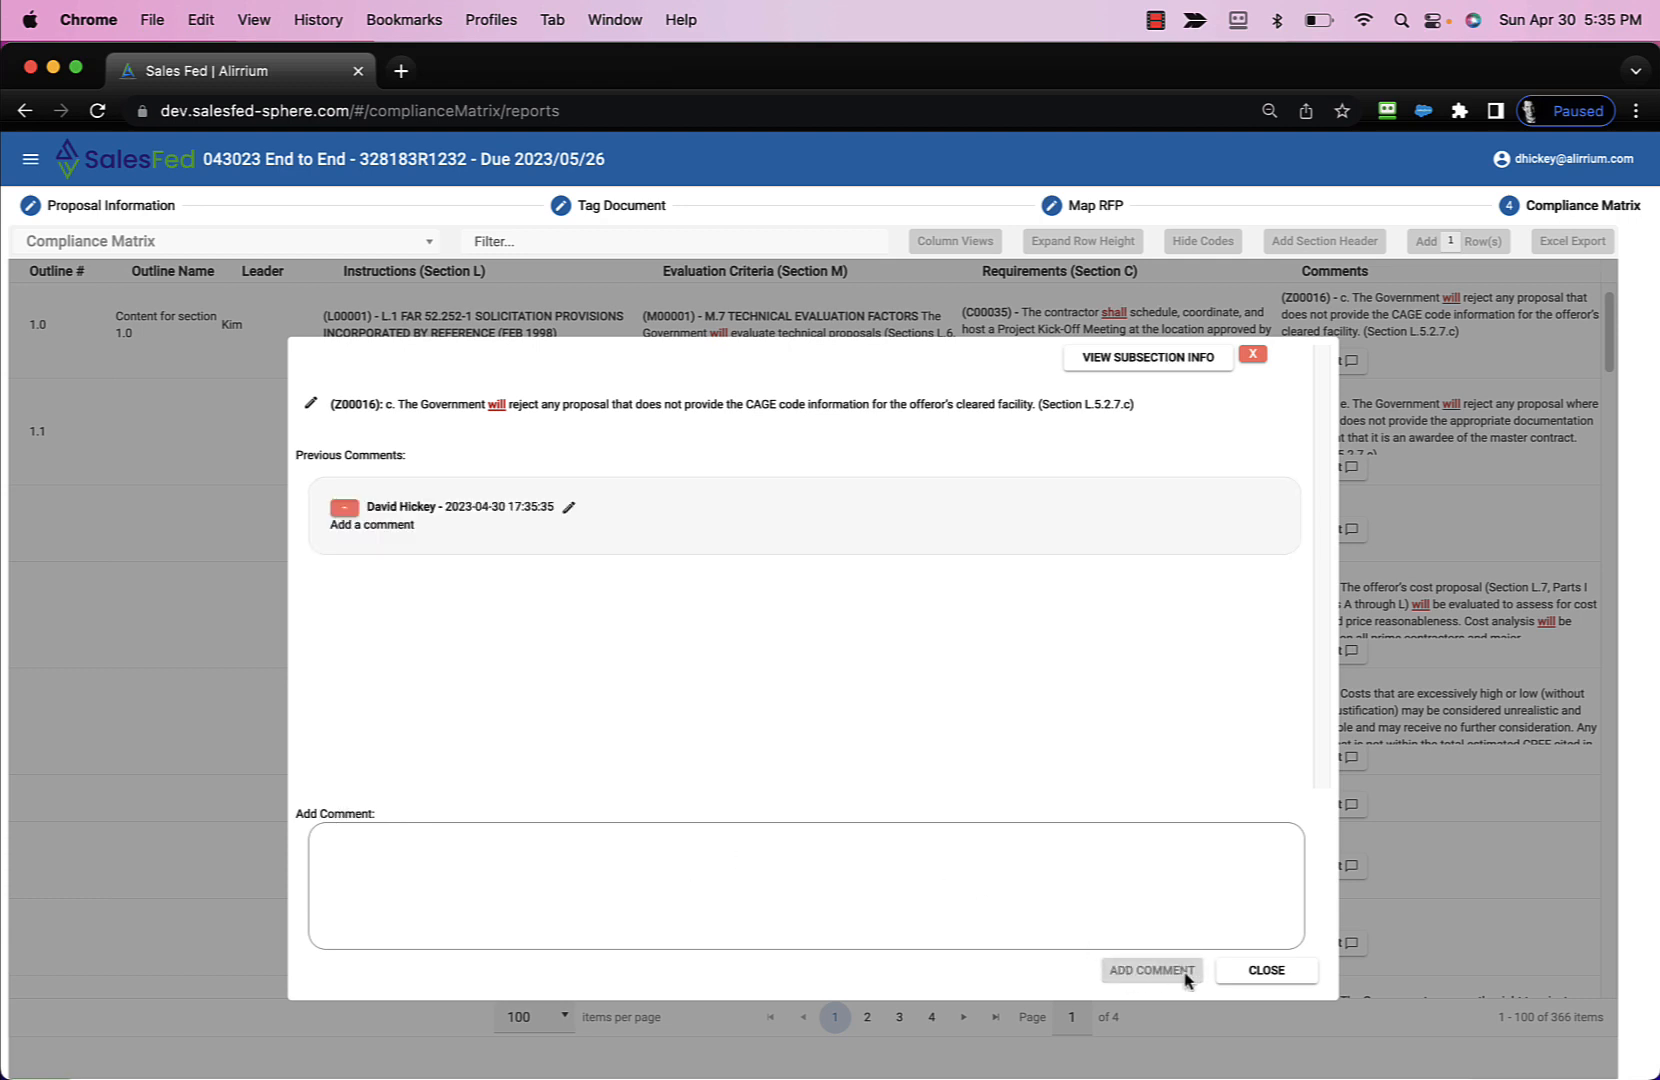
pyautogui.click(1264, 971)
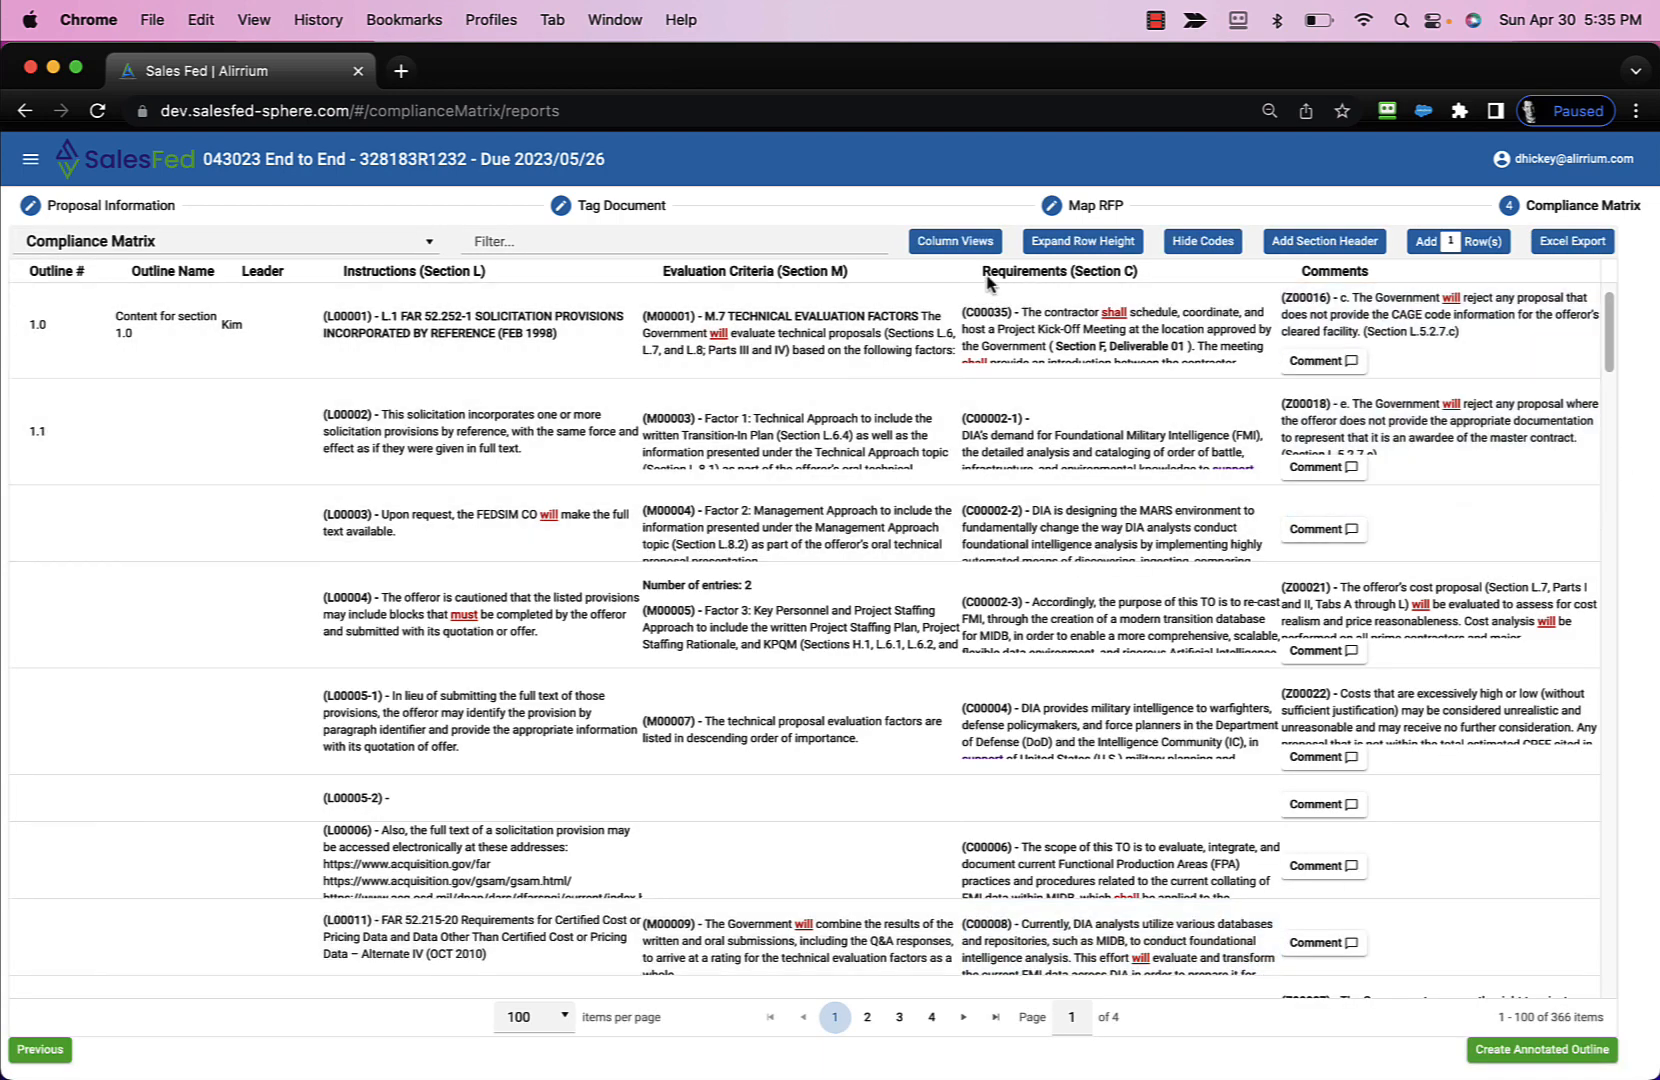
pyautogui.click(1095, 241)
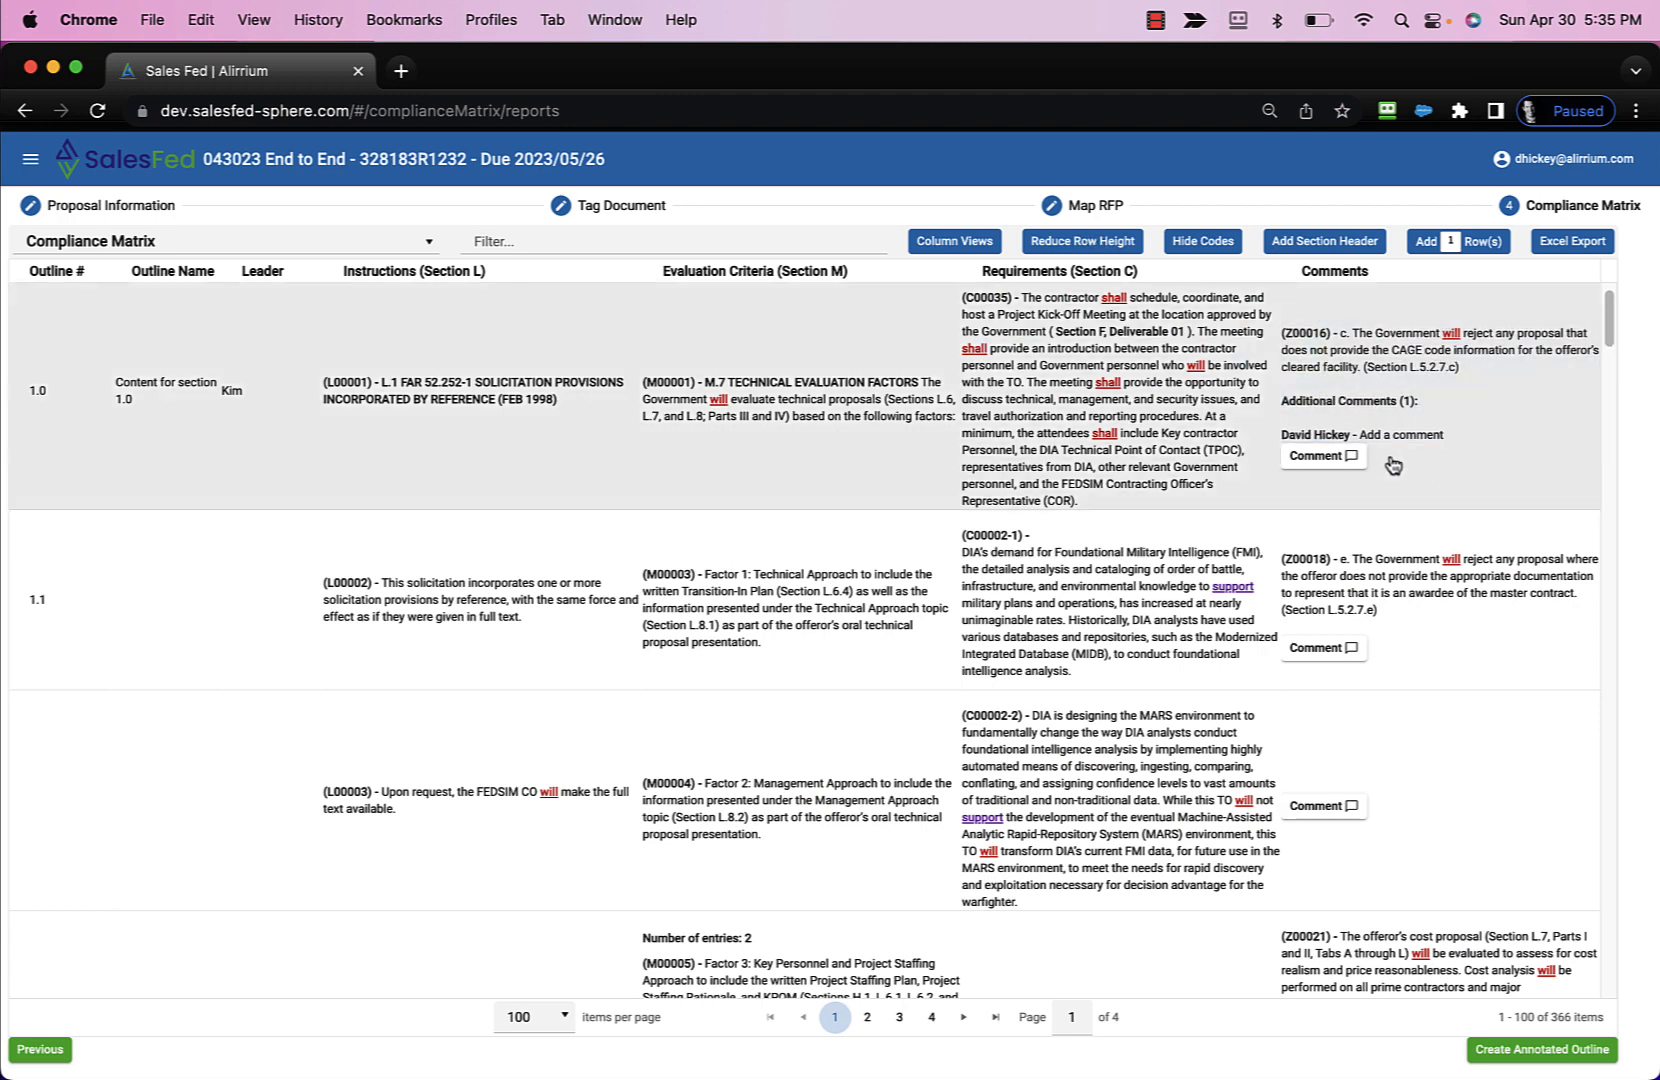
pyautogui.click(1058, 244)
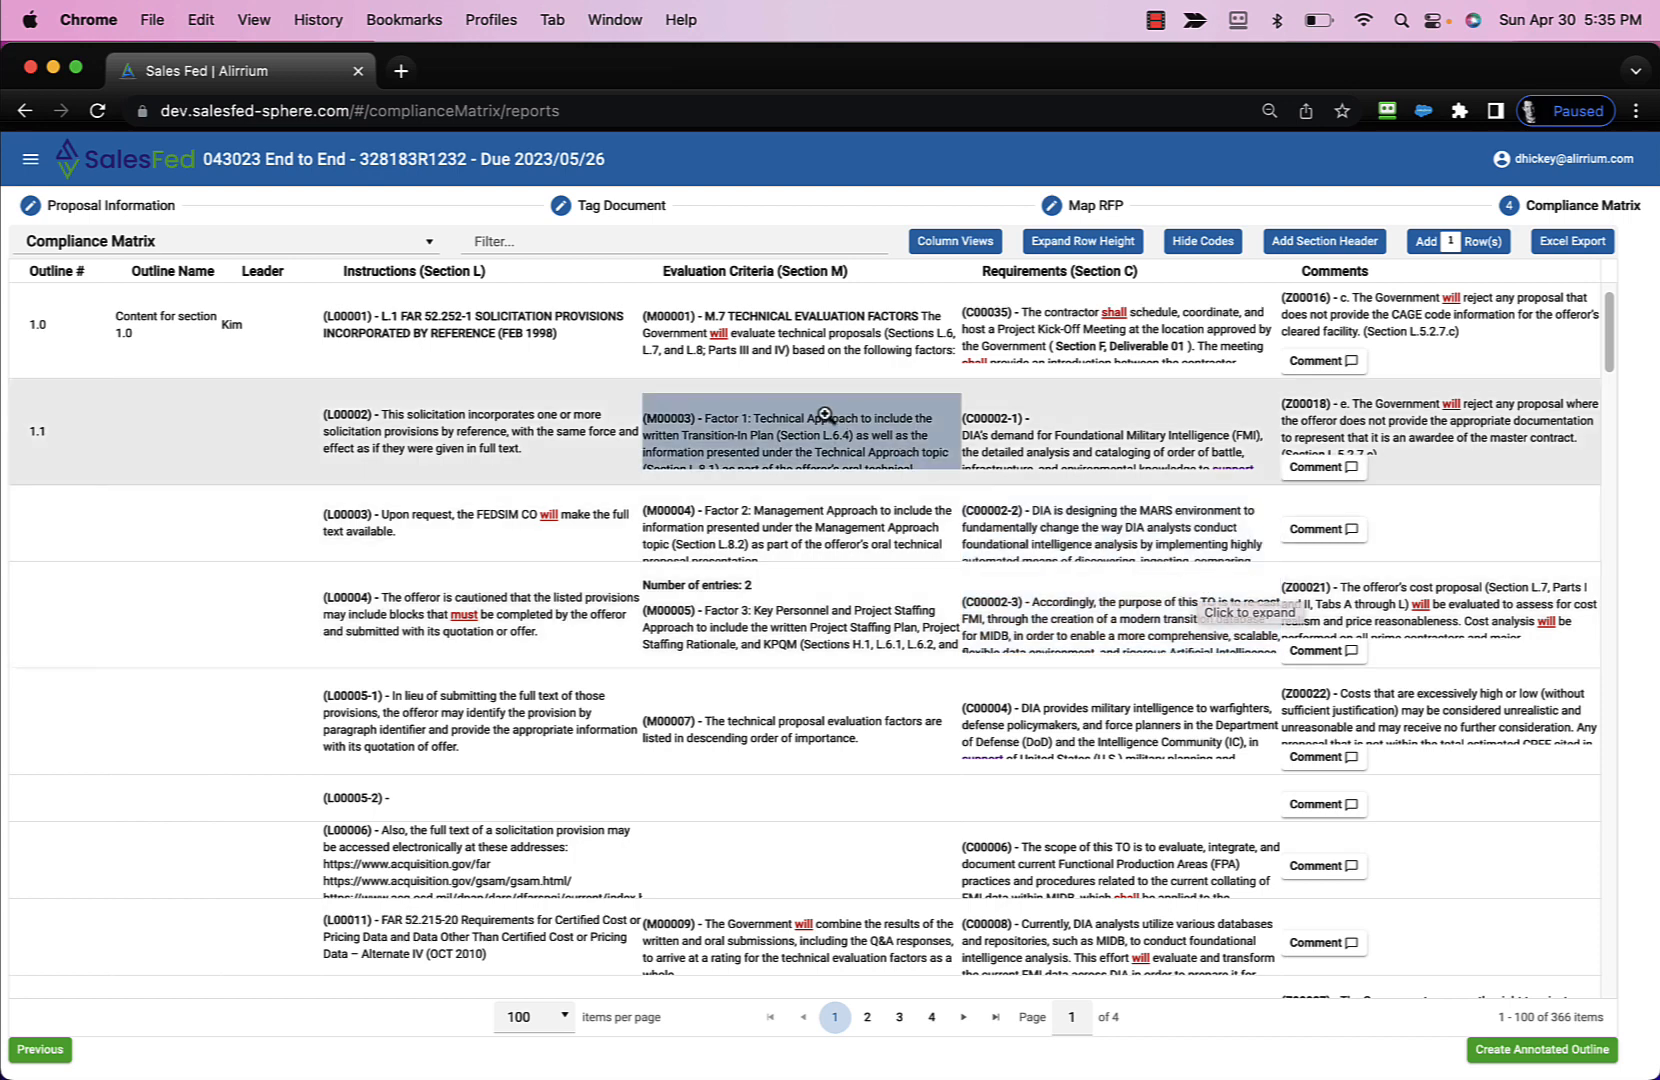
# Append "Add content" to the text of evaluation criterion M00003 and save it as Revision 1.
pyautogui.click(701, 434)
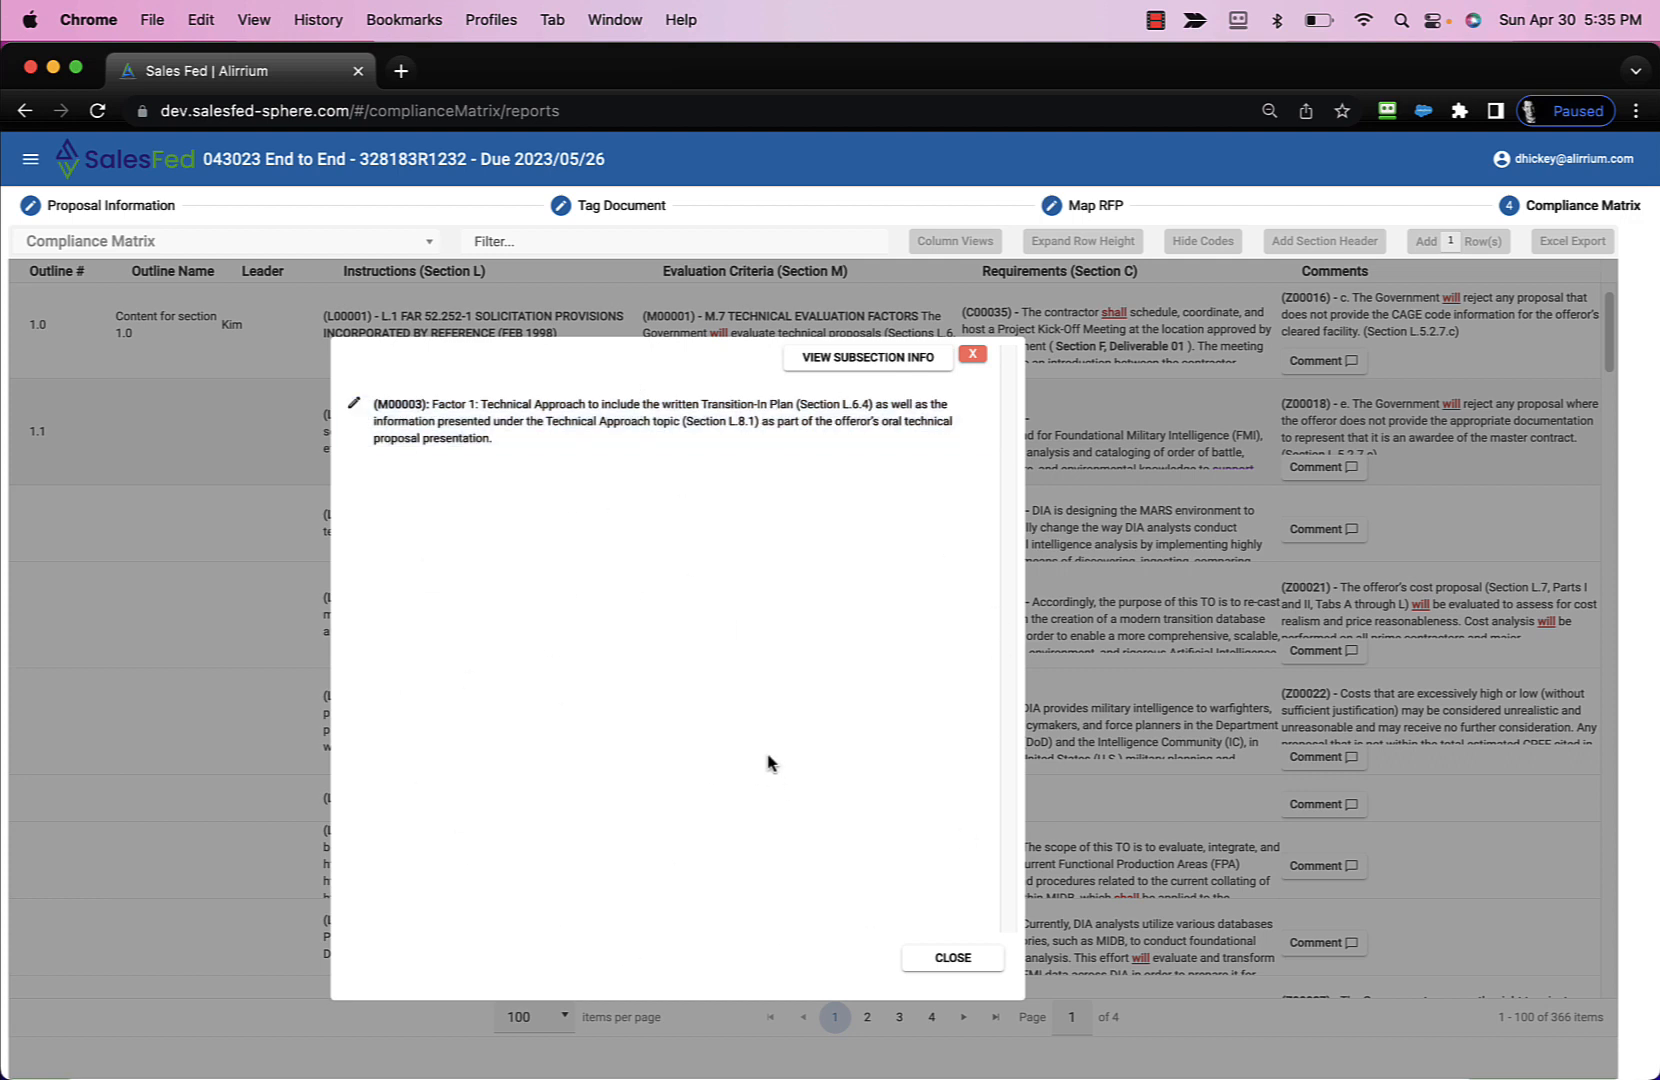
pyautogui.click(357, 409)
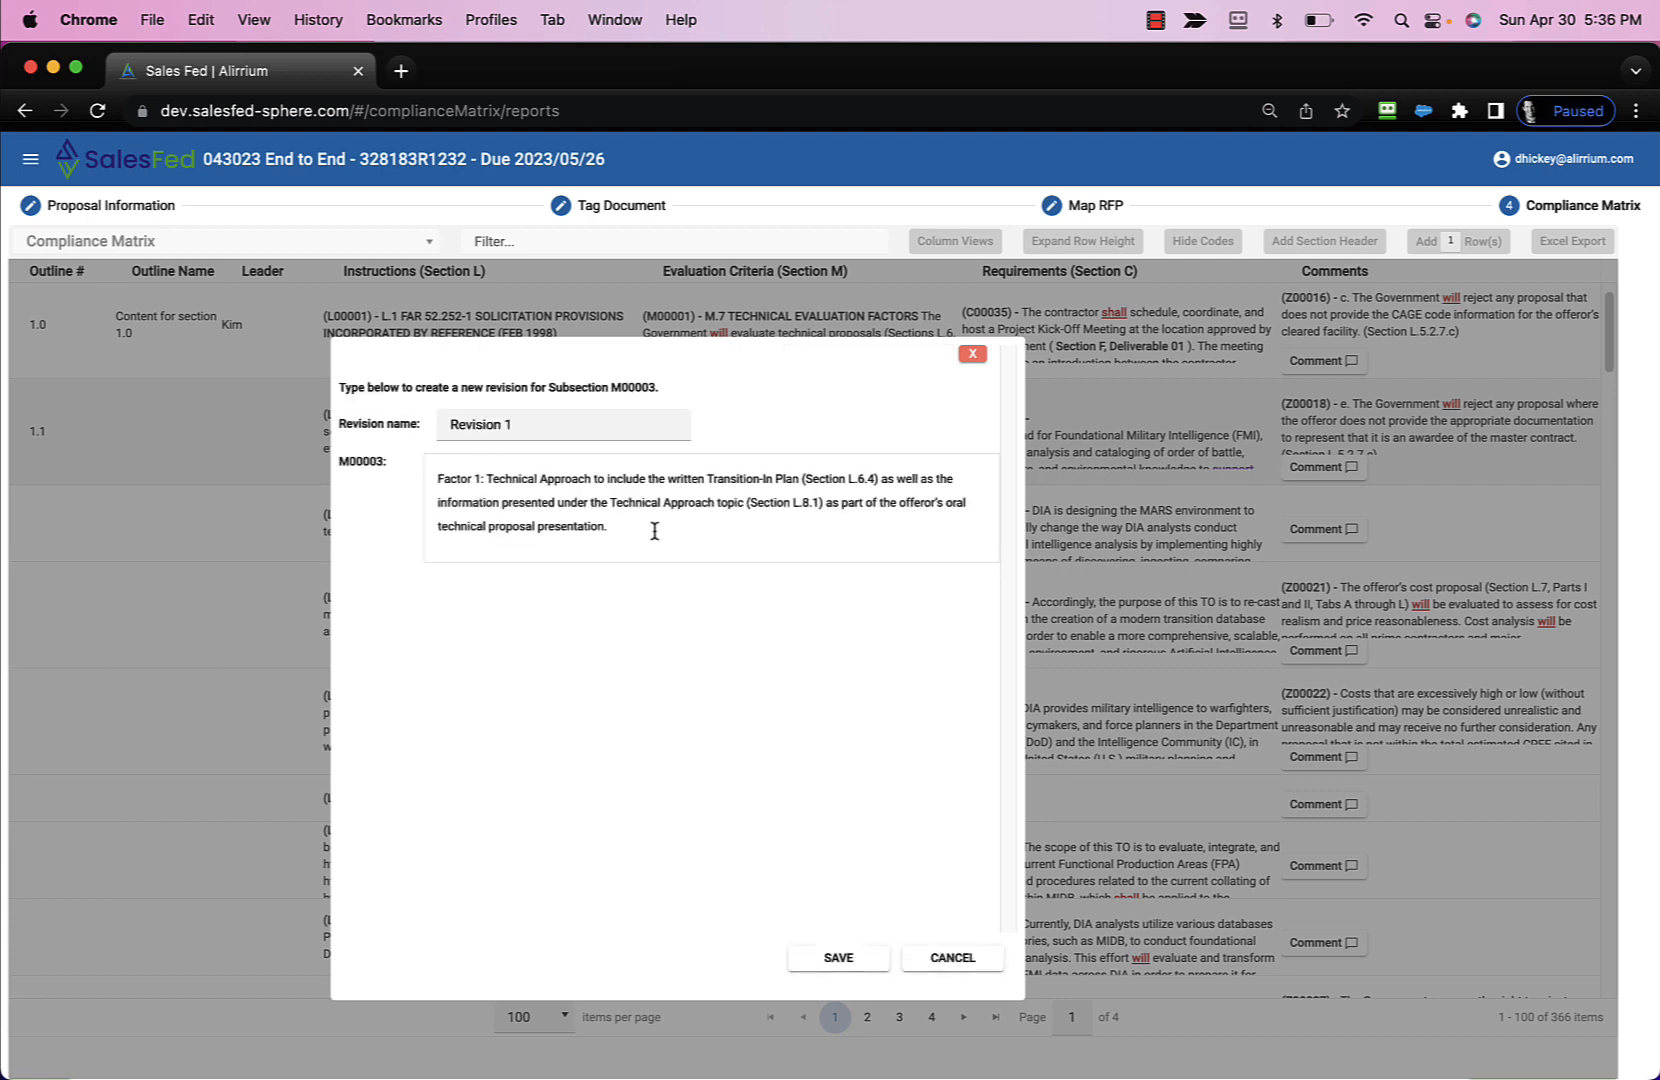
pyautogui.write('Add content')
pyautogui.click(838, 962)
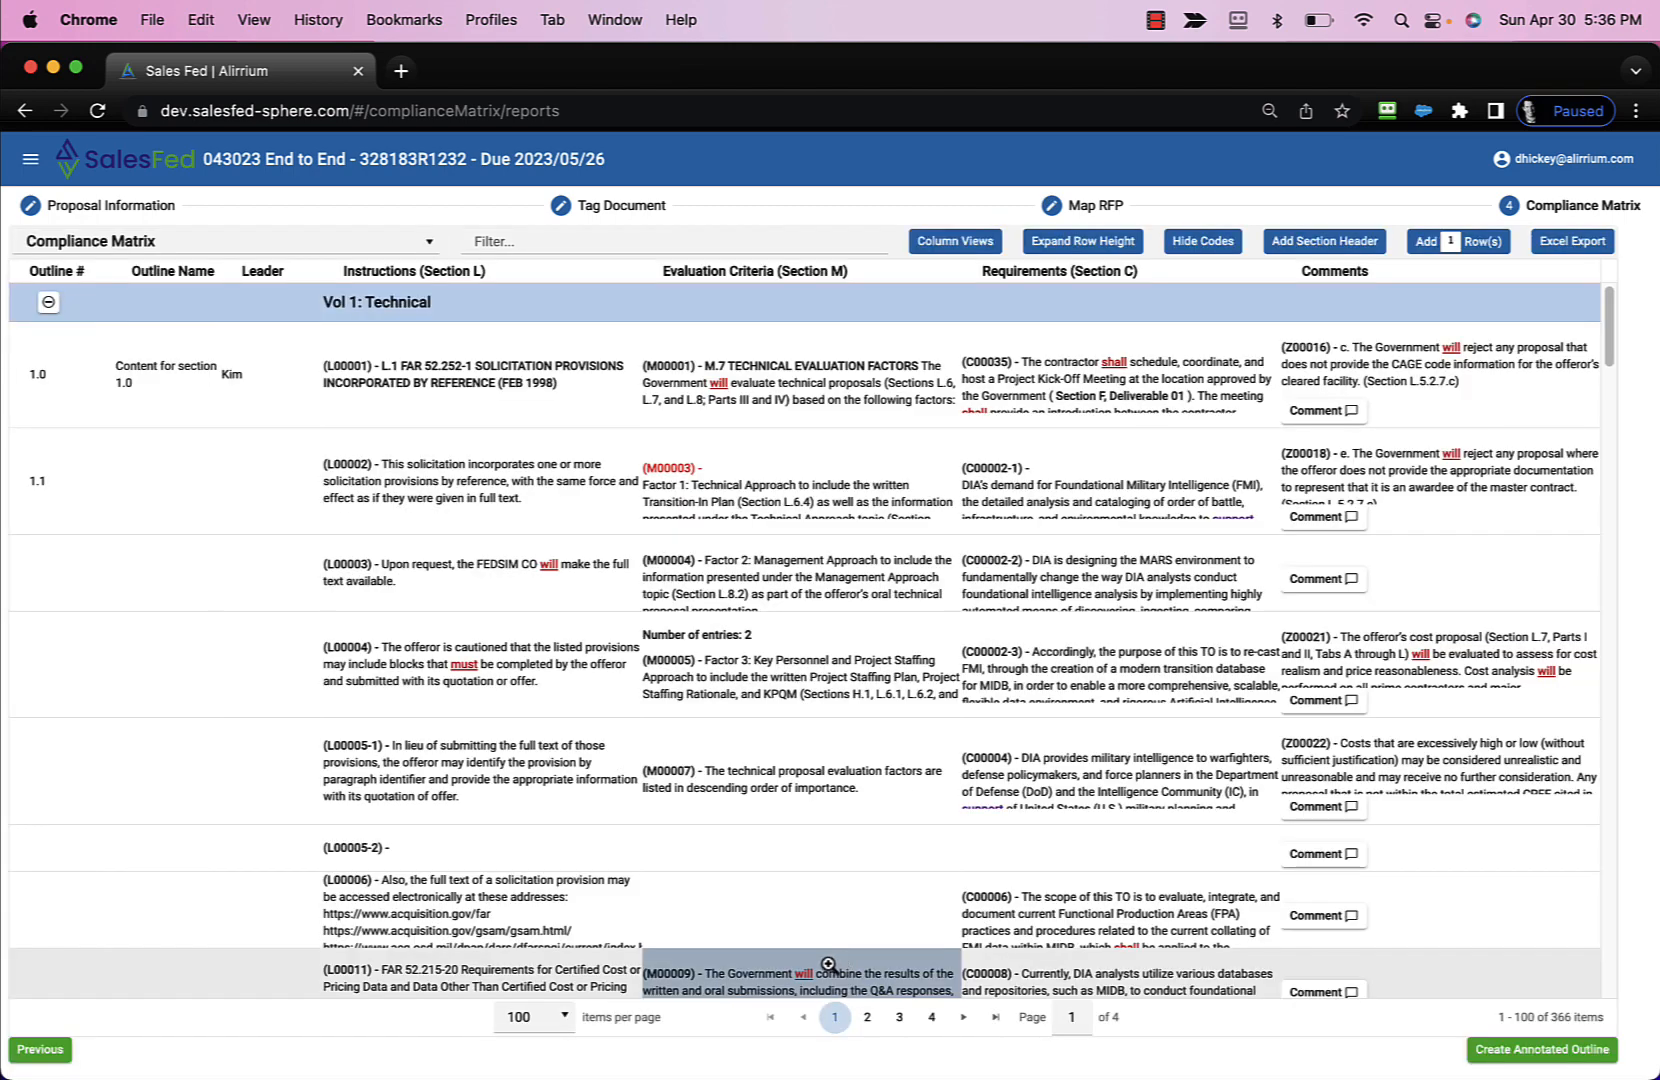
# Compare Revision 1 of entry M00003 with its original text in the diff view, and close the comparison.
pyautogui.click(850, 474)
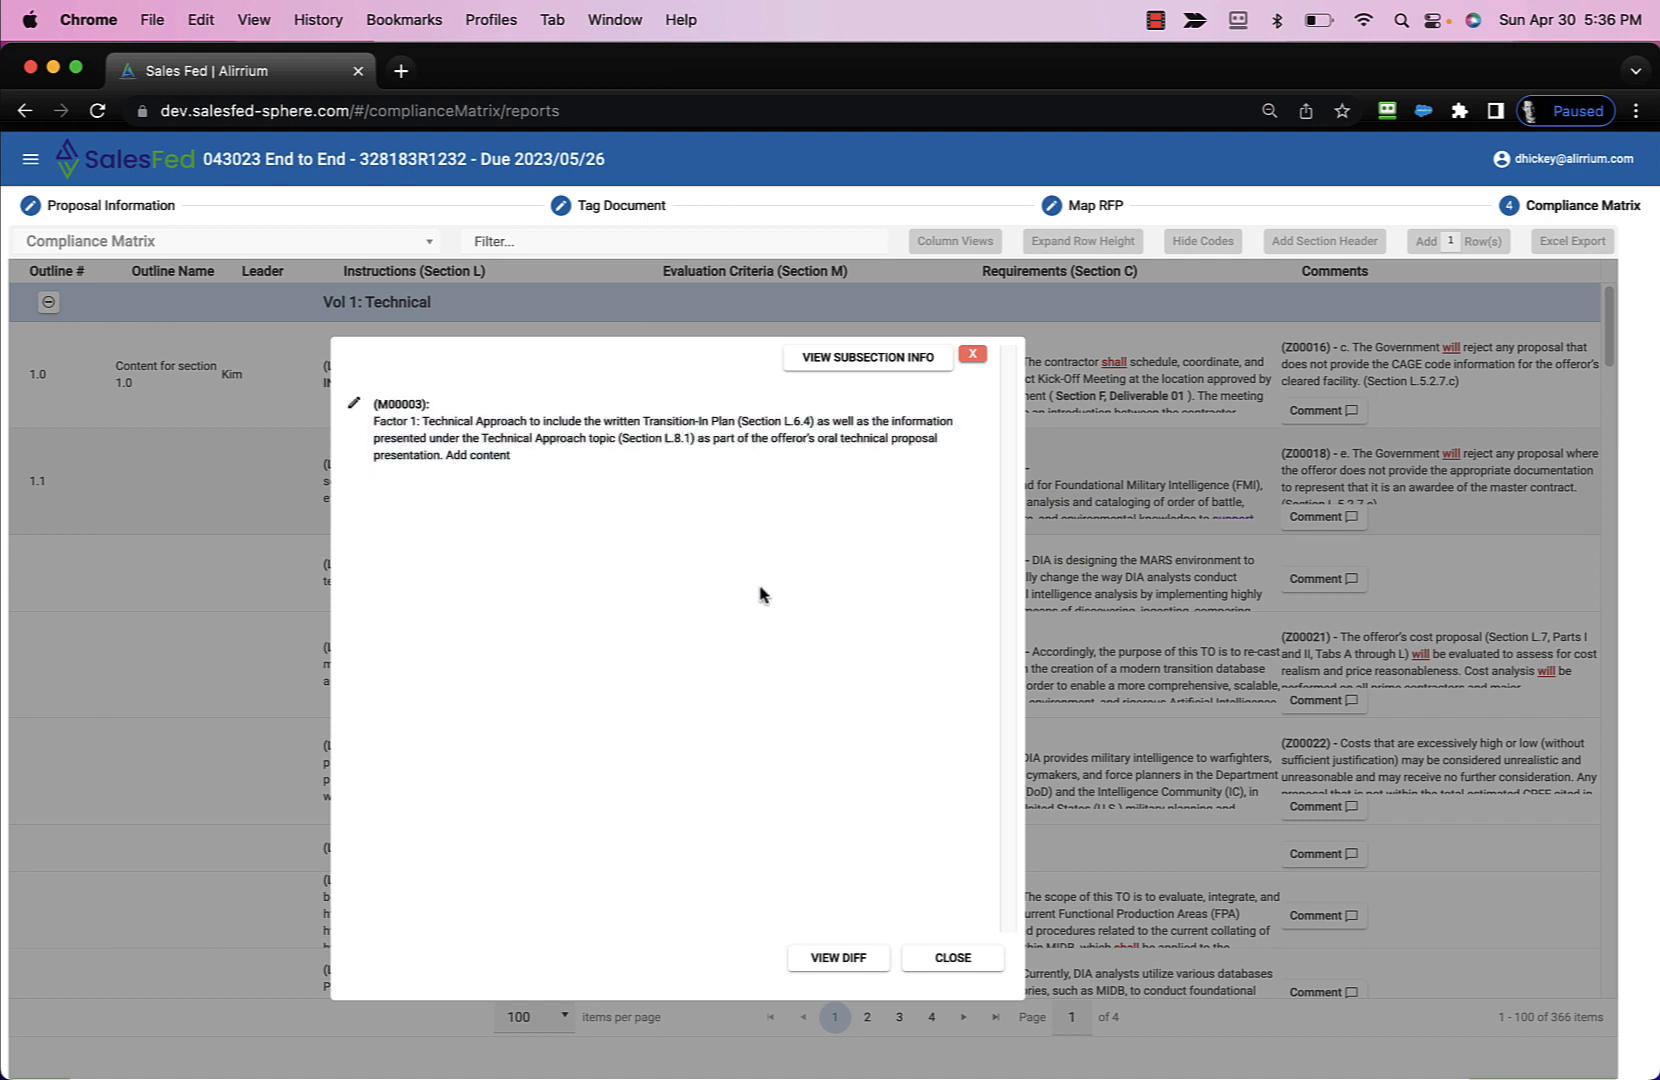
pyautogui.click(838, 958)
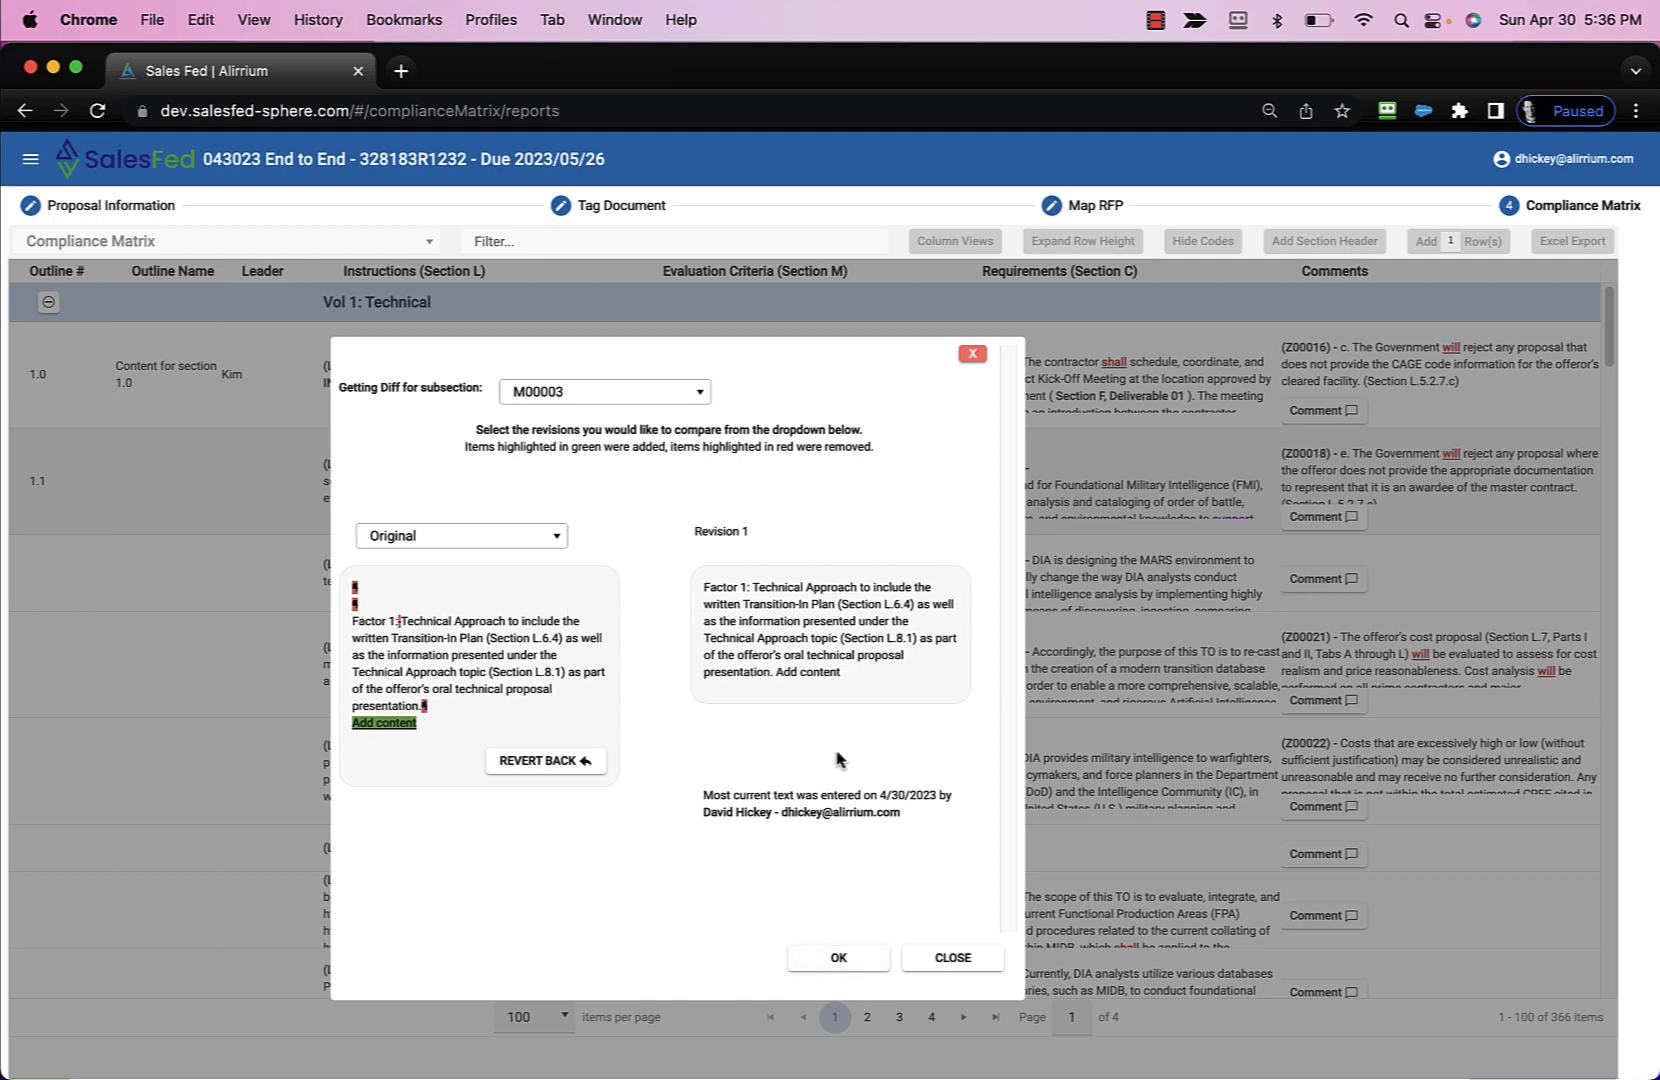
pyautogui.click(941, 959)
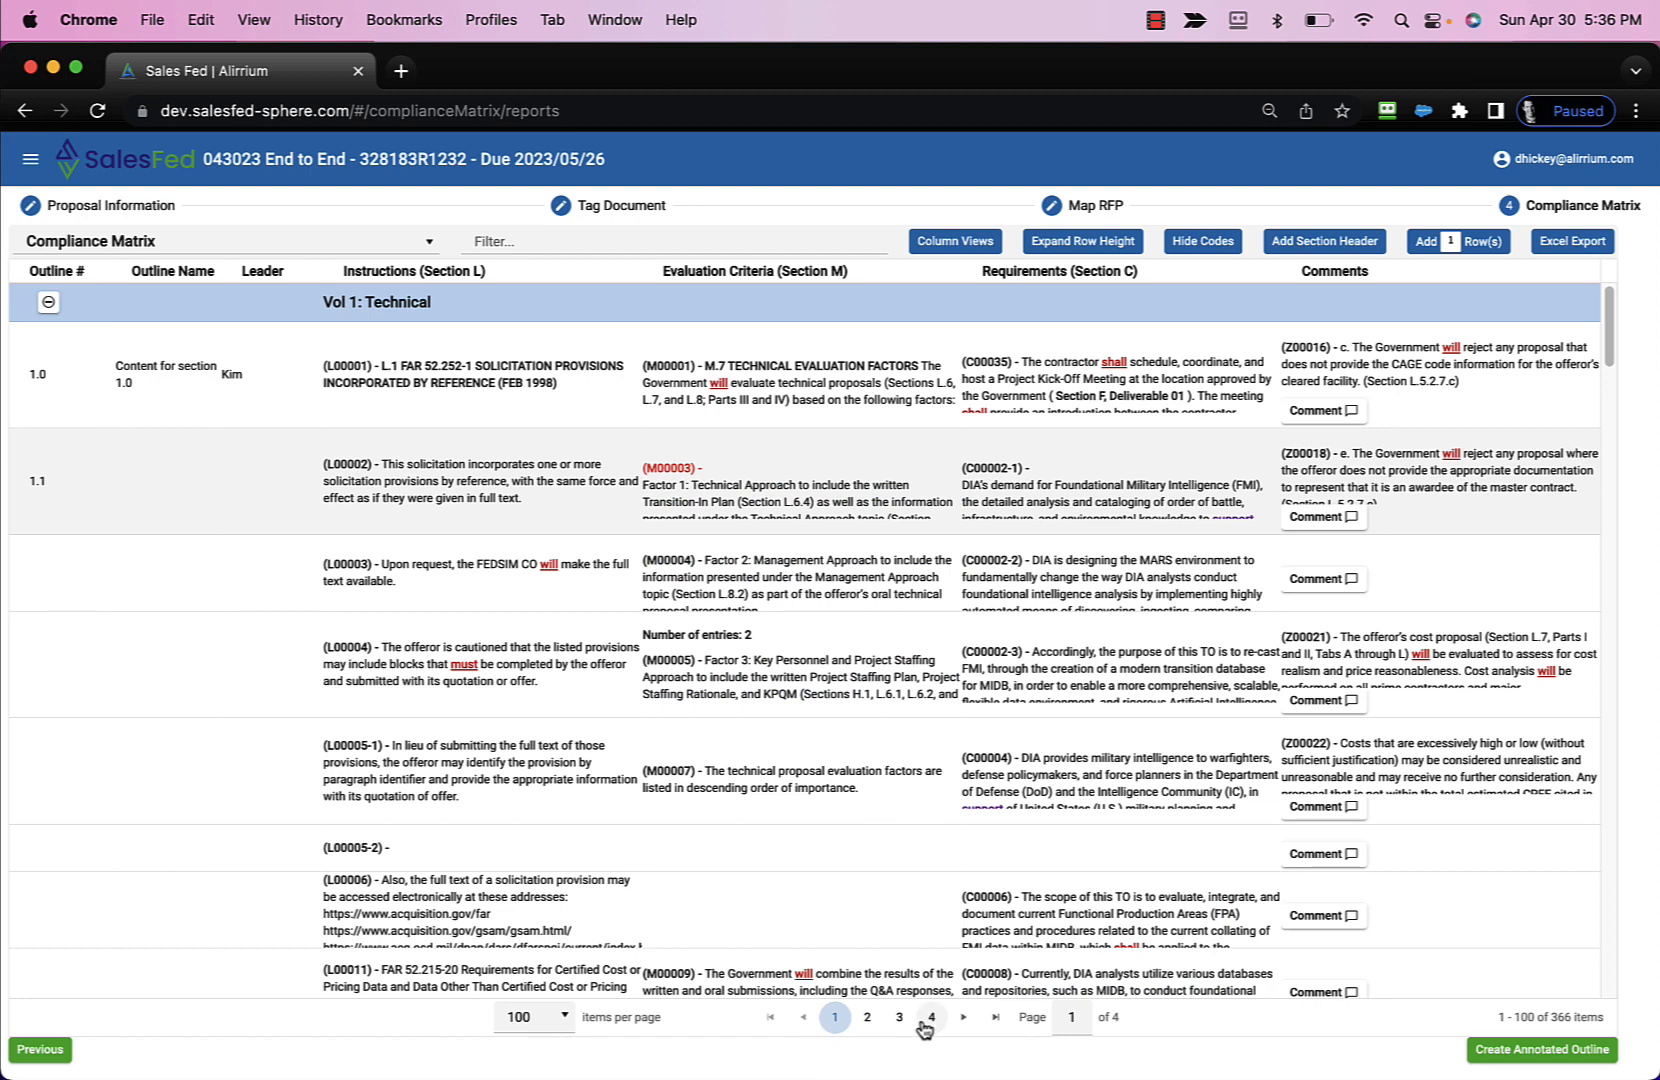
# Check the items-per-page choices and browse matrix pages 2 and 3, returning to page 1.
pyautogui.click(561, 1018)
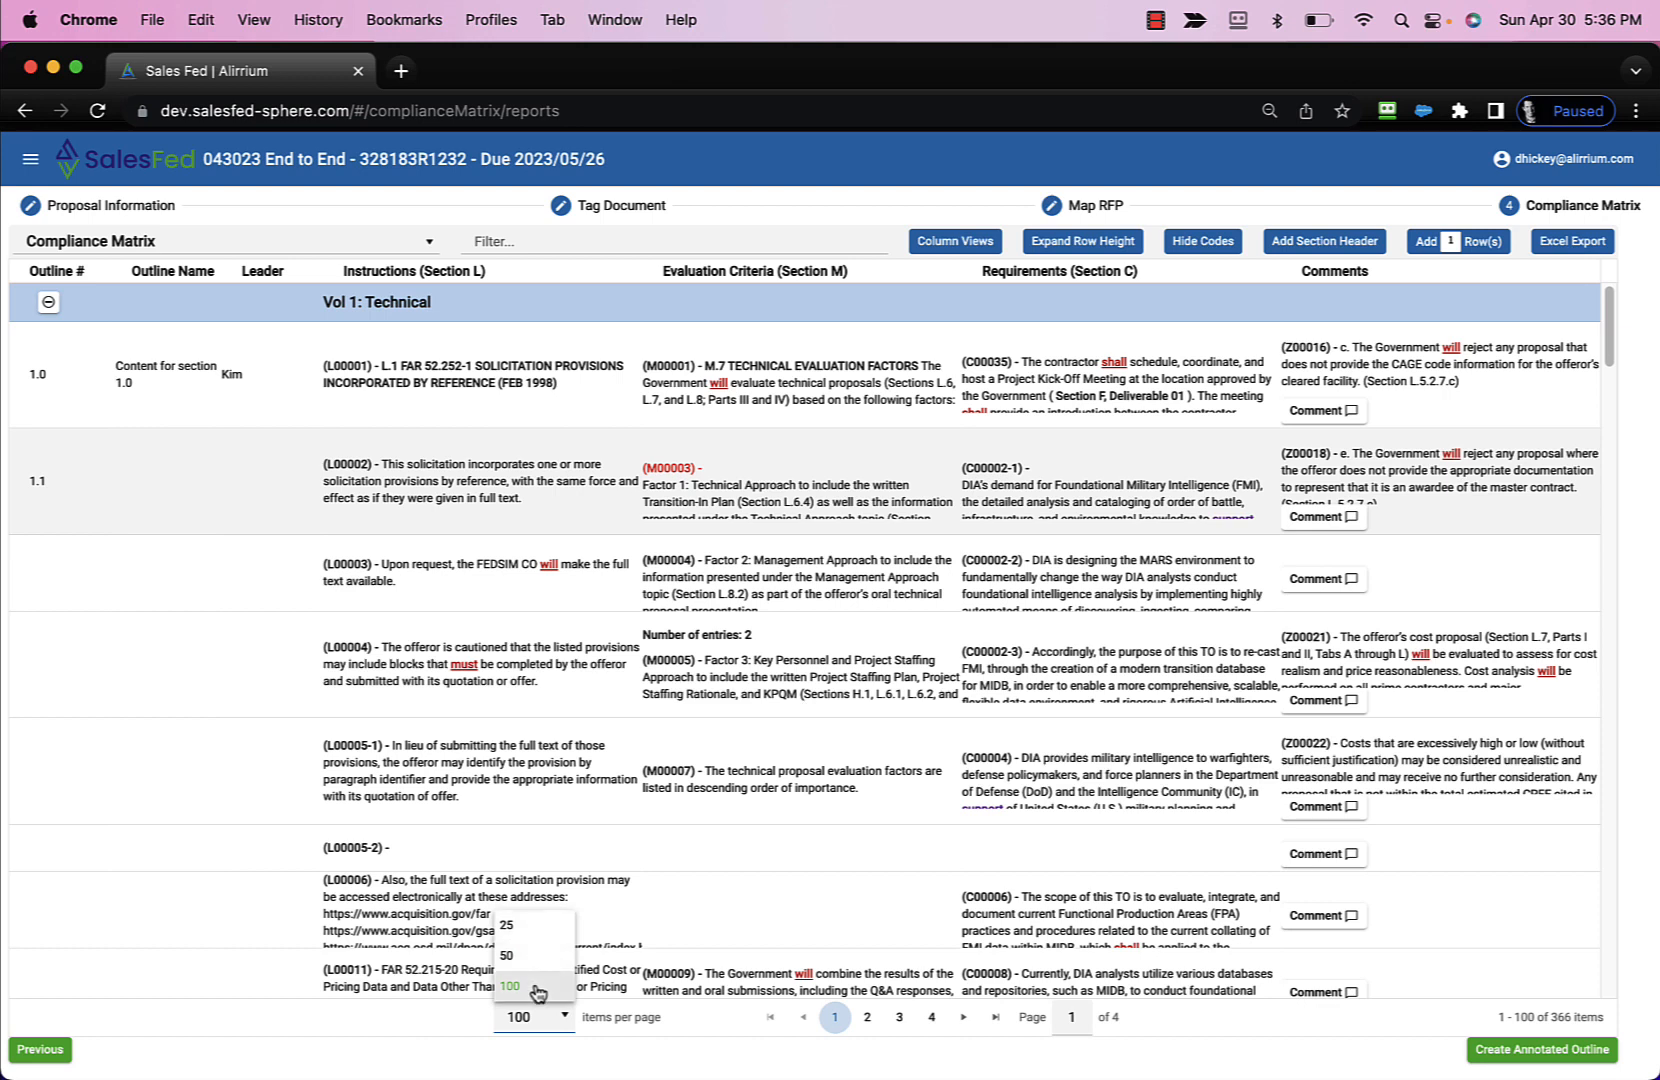
pyautogui.click(651, 1050)
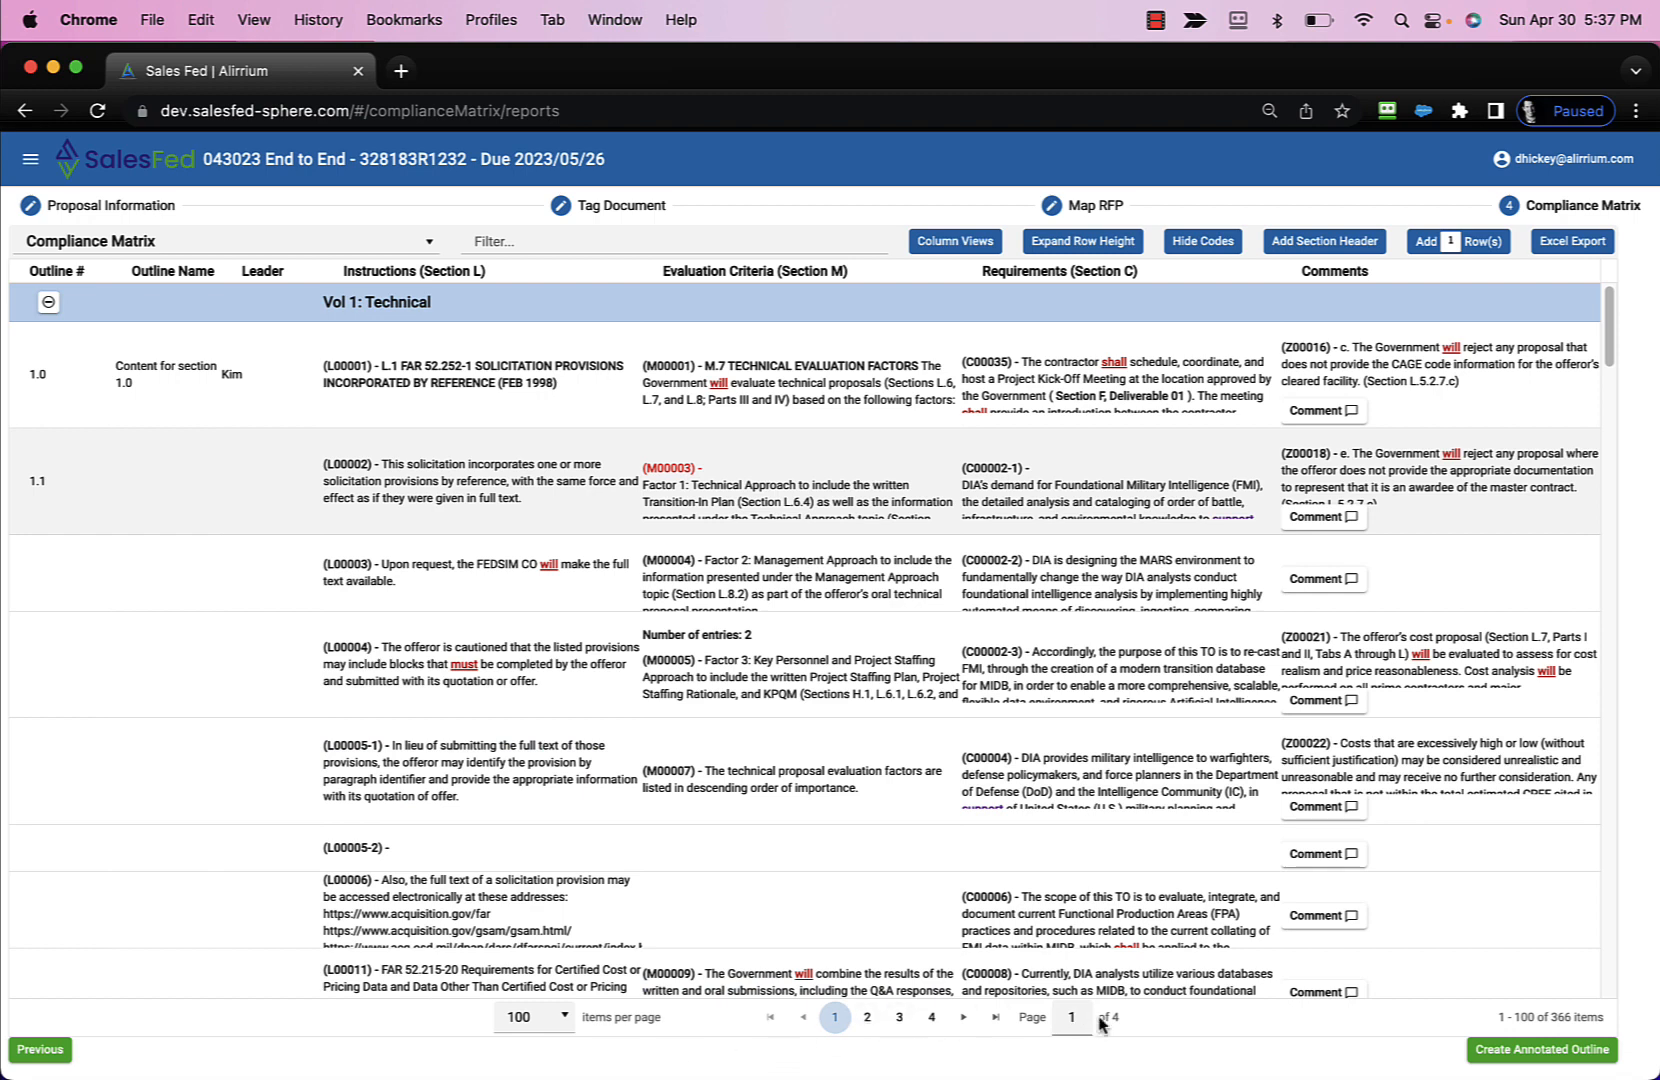
pyautogui.click(866, 1020)
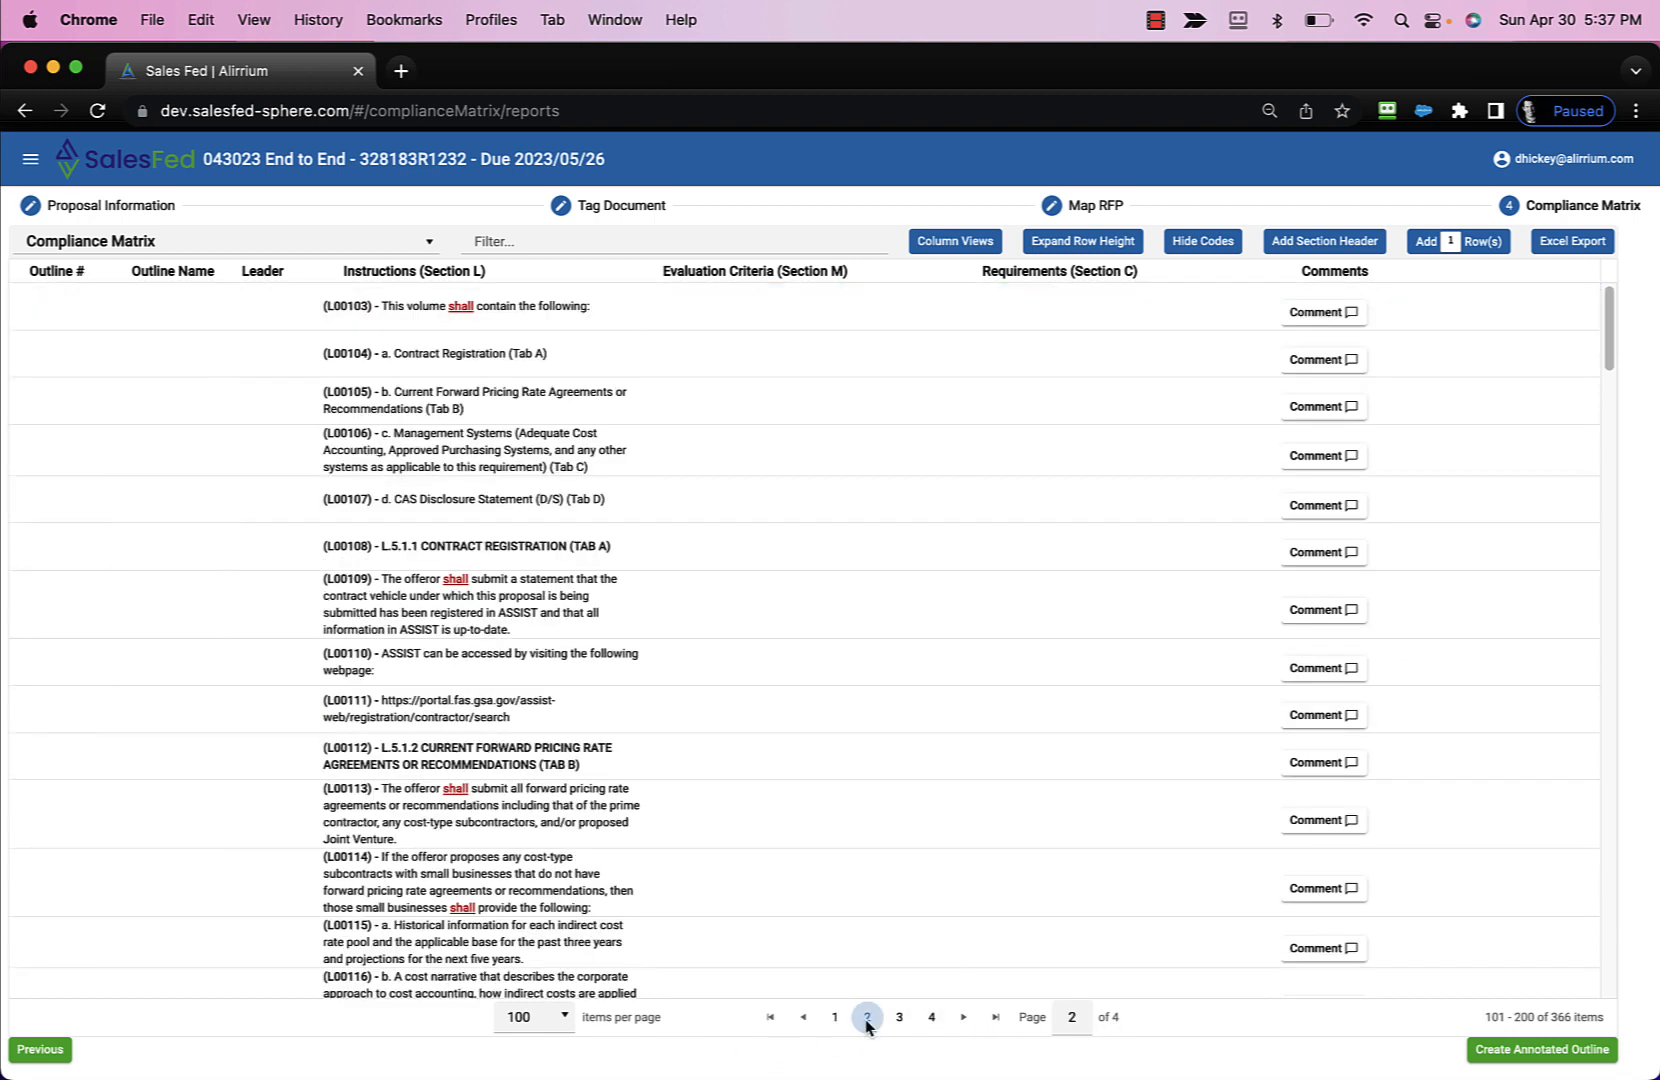
pyautogui.click(899, 1020)
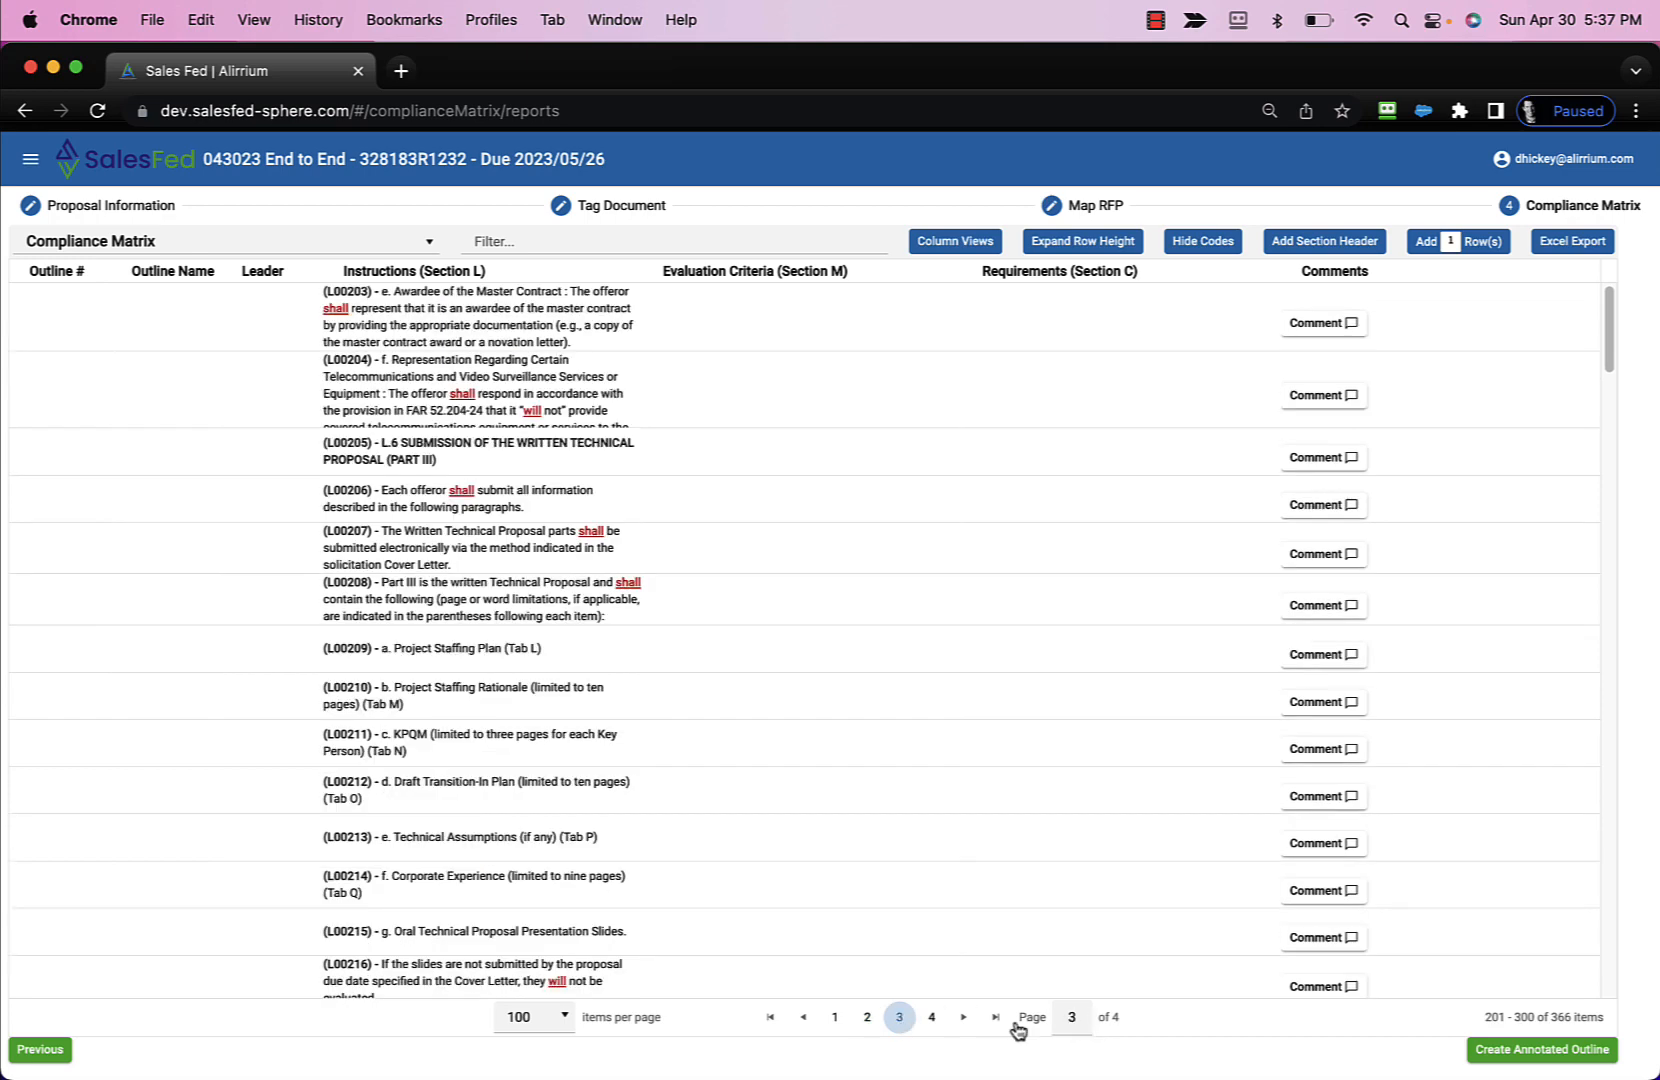
pyautogui.click(836, 1020)
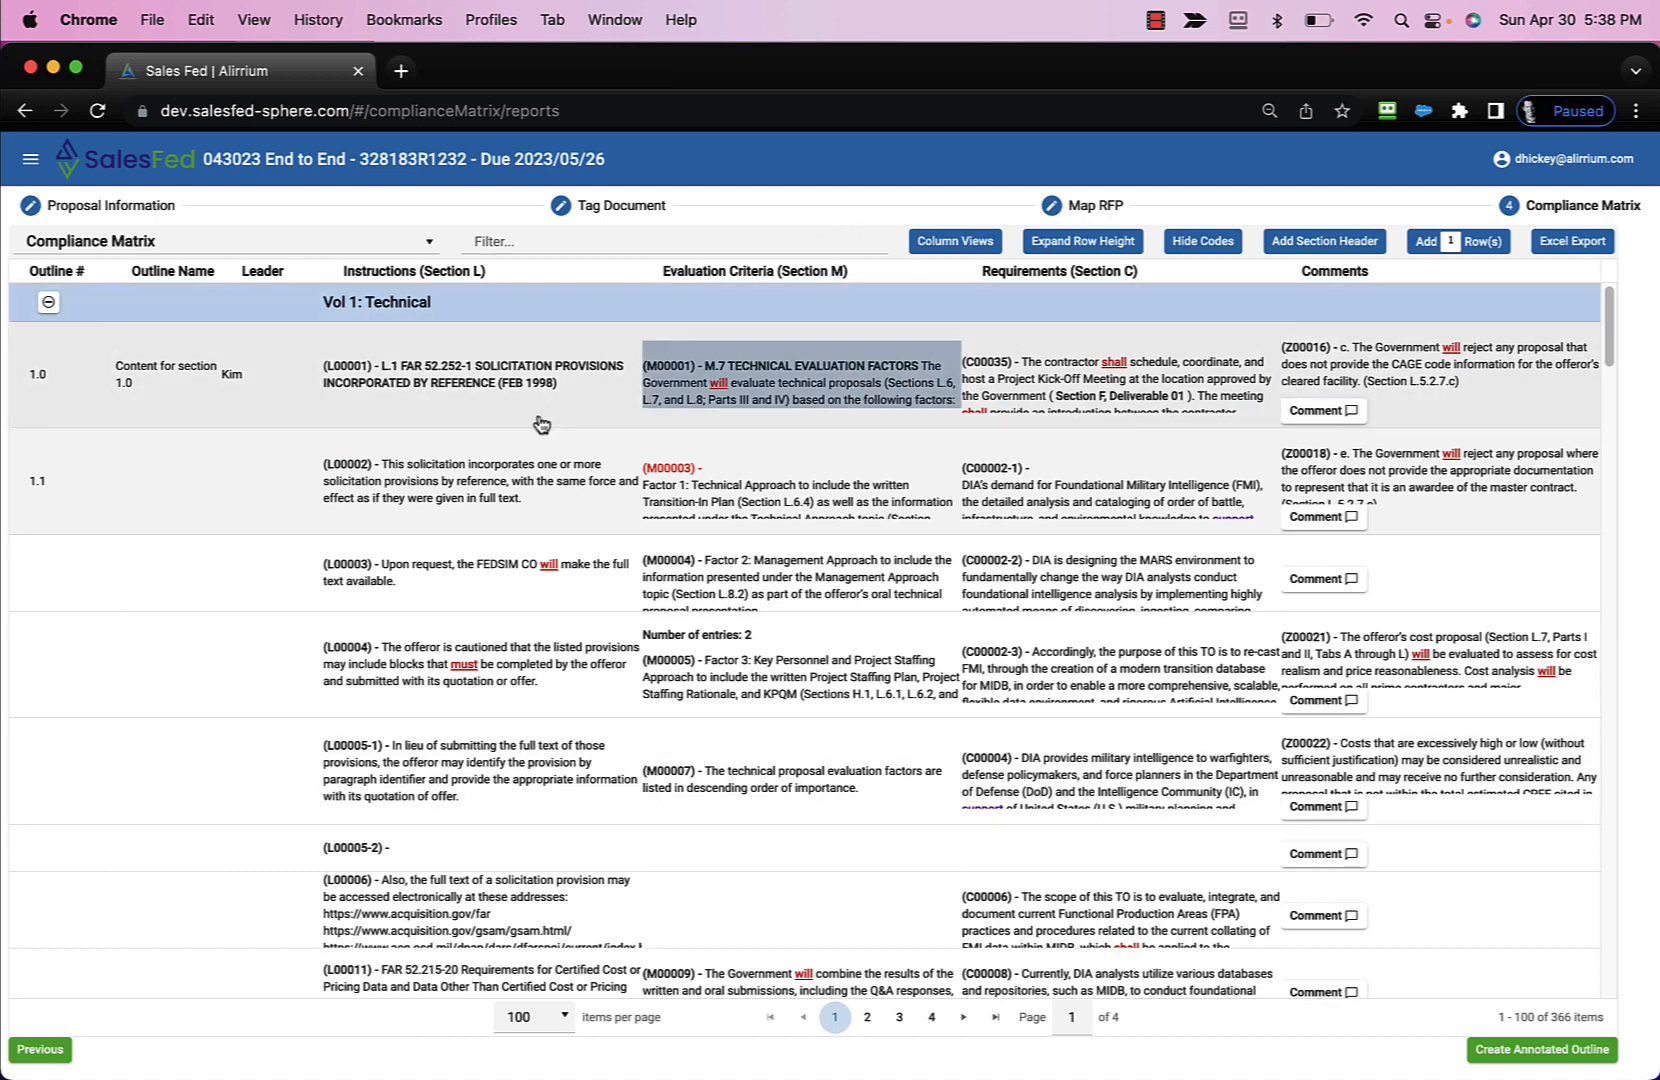
pyautogui.tripleClick(840, 655)
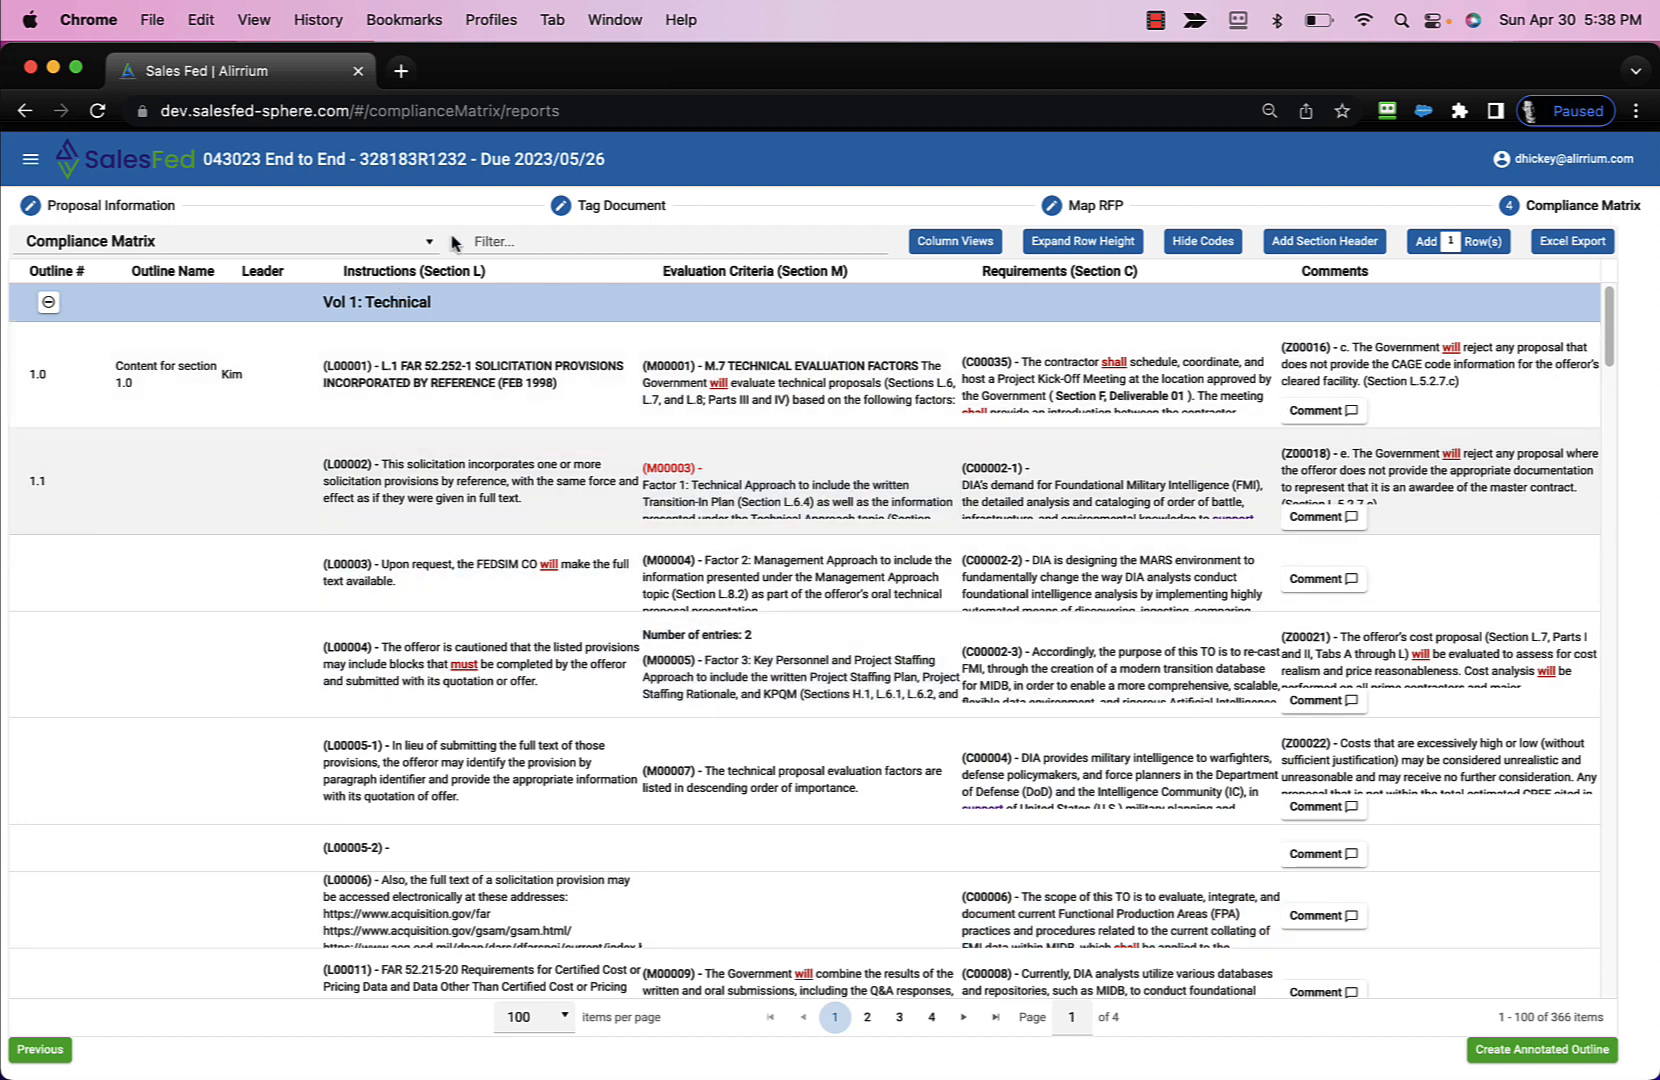
# View the Compliance Matrix Outline Summary report, followed by the Matrix Scorecard Summary.
pyautogui.click(428, 248)
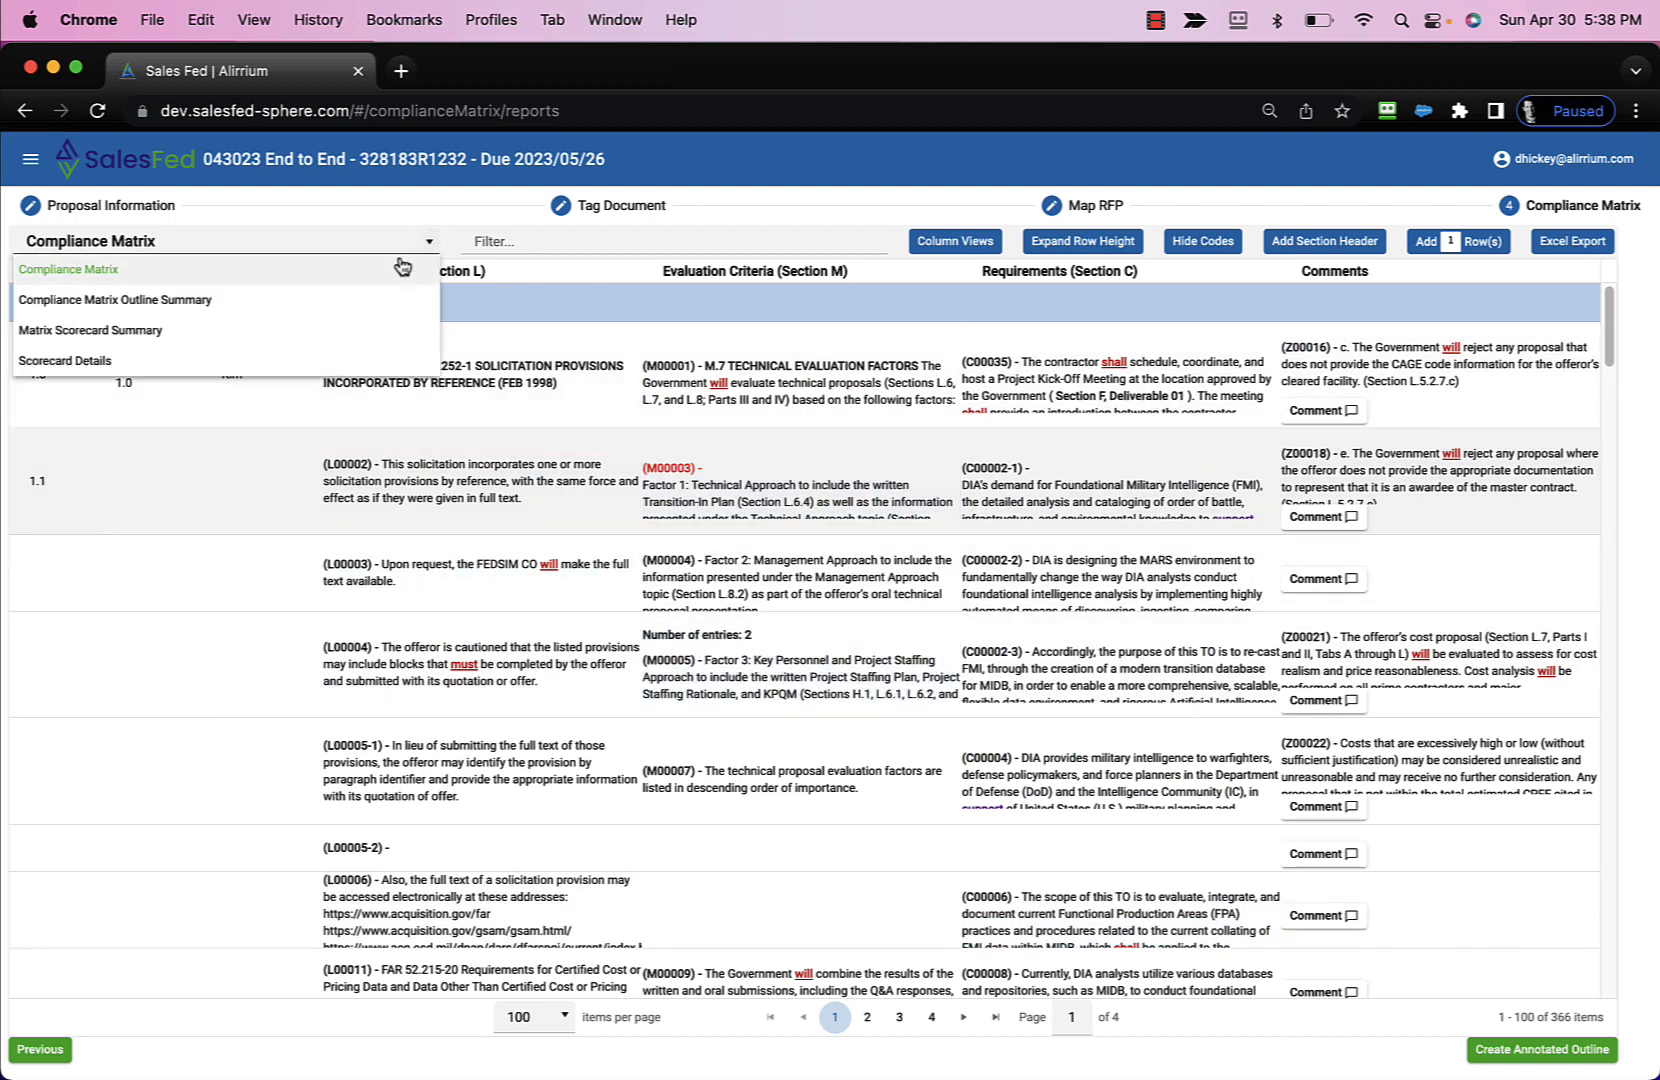
pyautogui.click(362, 310)
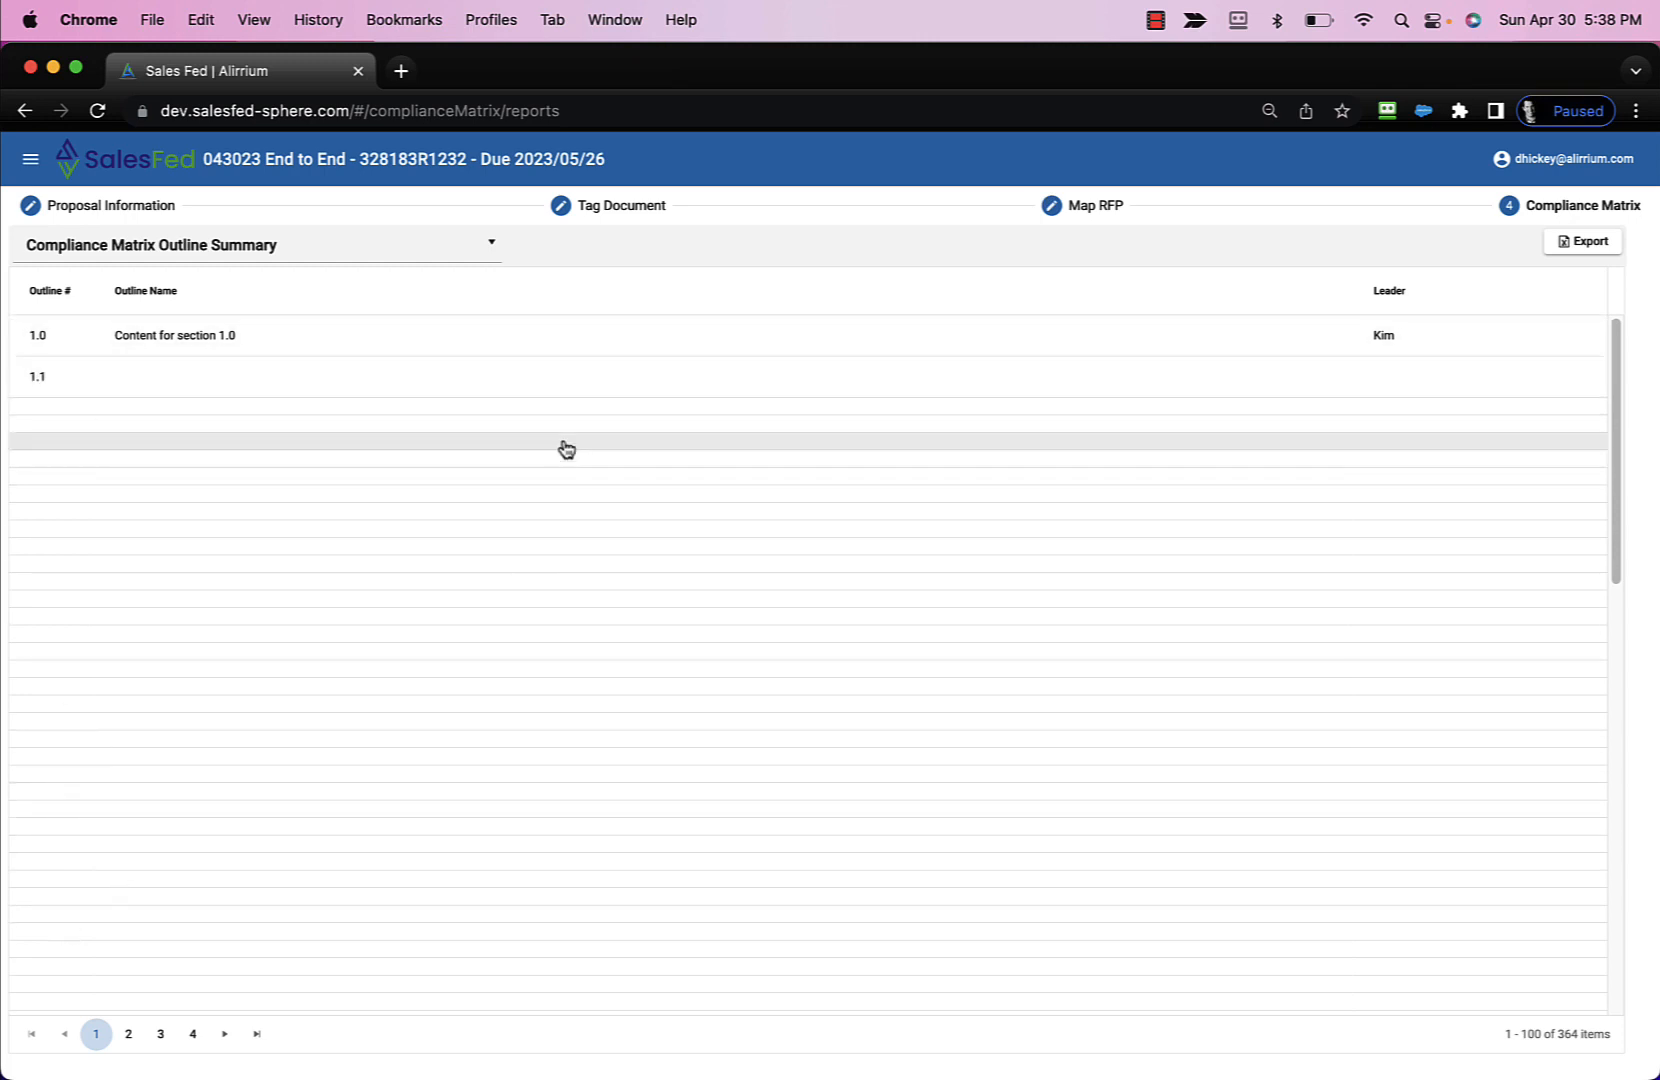
pyautogui.click(495, 253)
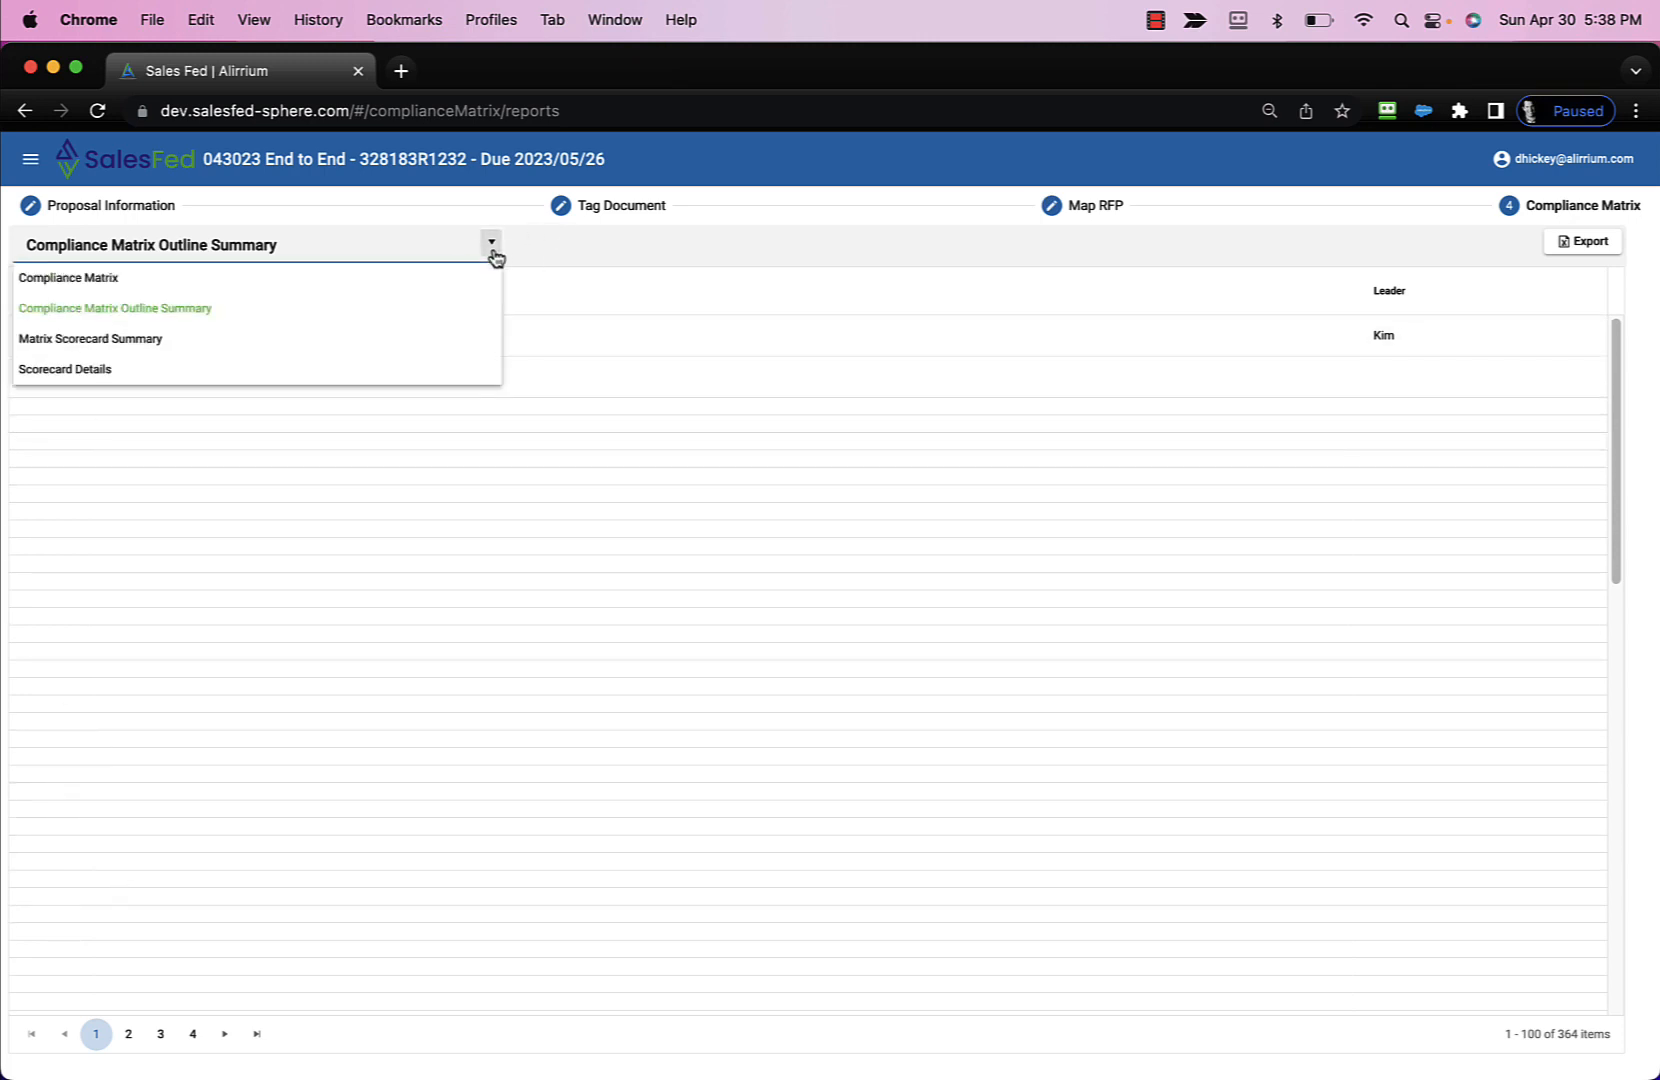
pyautogui.click(381, 345)
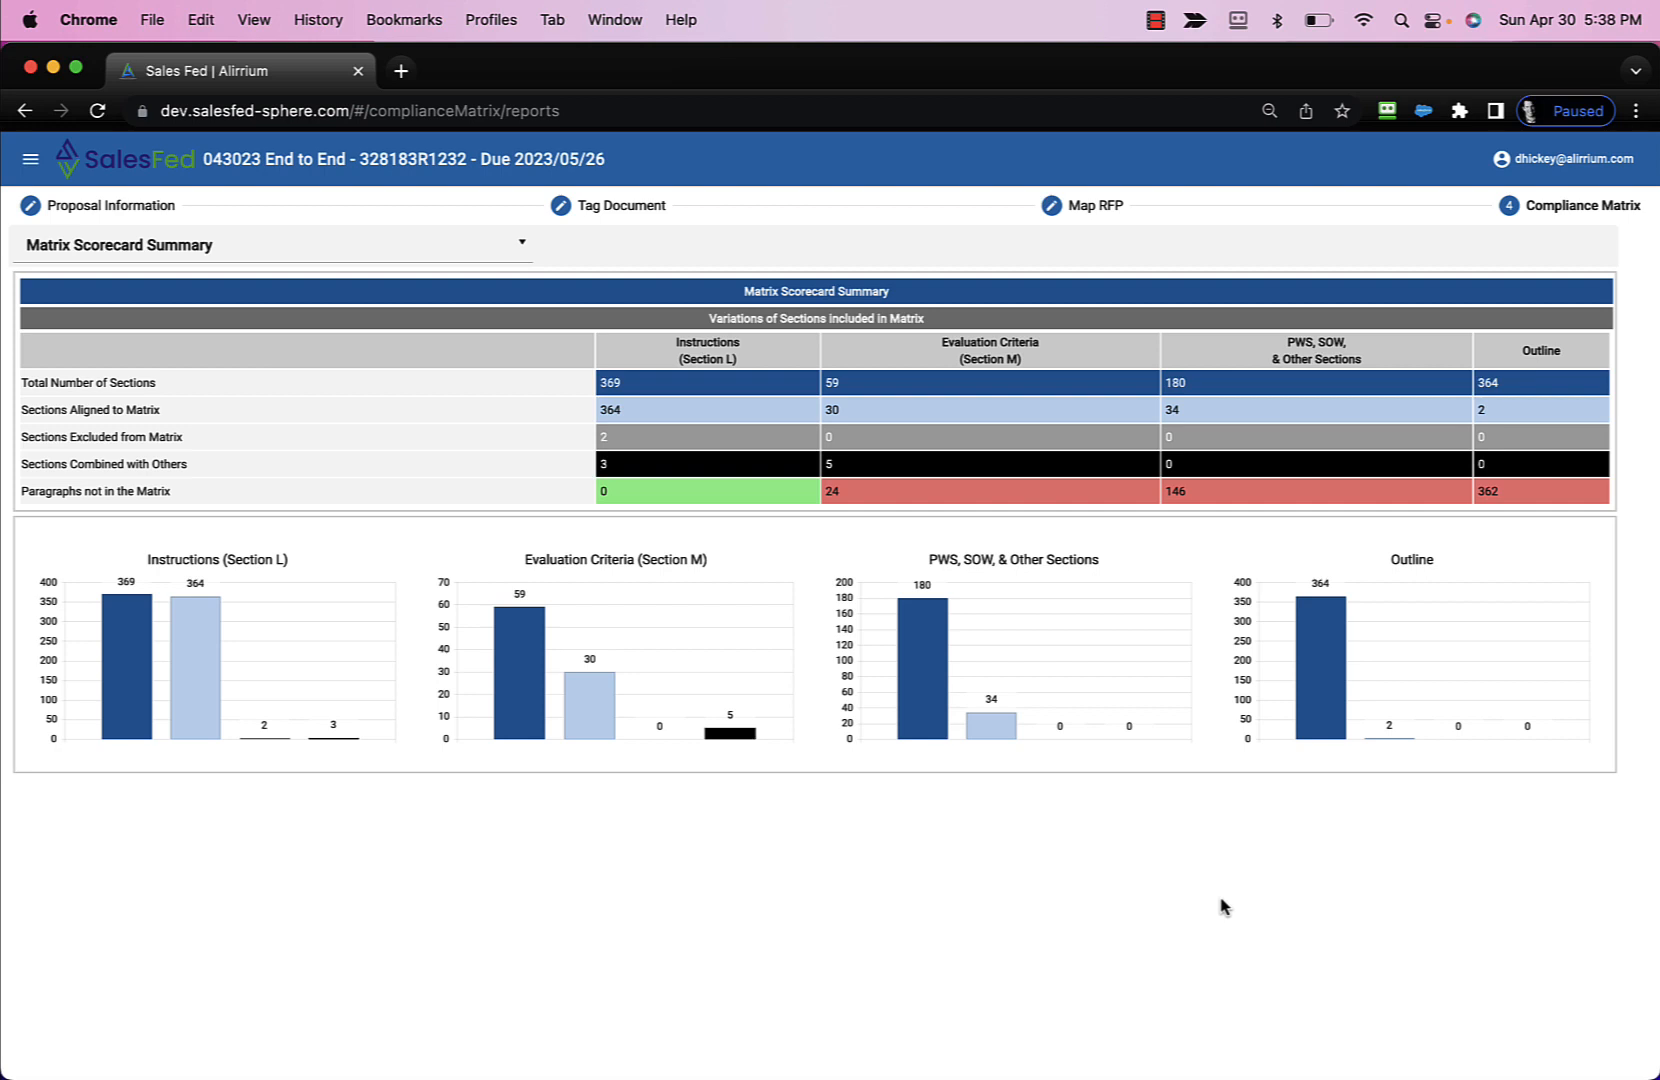
# Examine the section alignment lists in the Scorecard Details report and return to the Compliance Matrix.
pyautogui.click(521, 243)
pyautogui.click(401, 368)
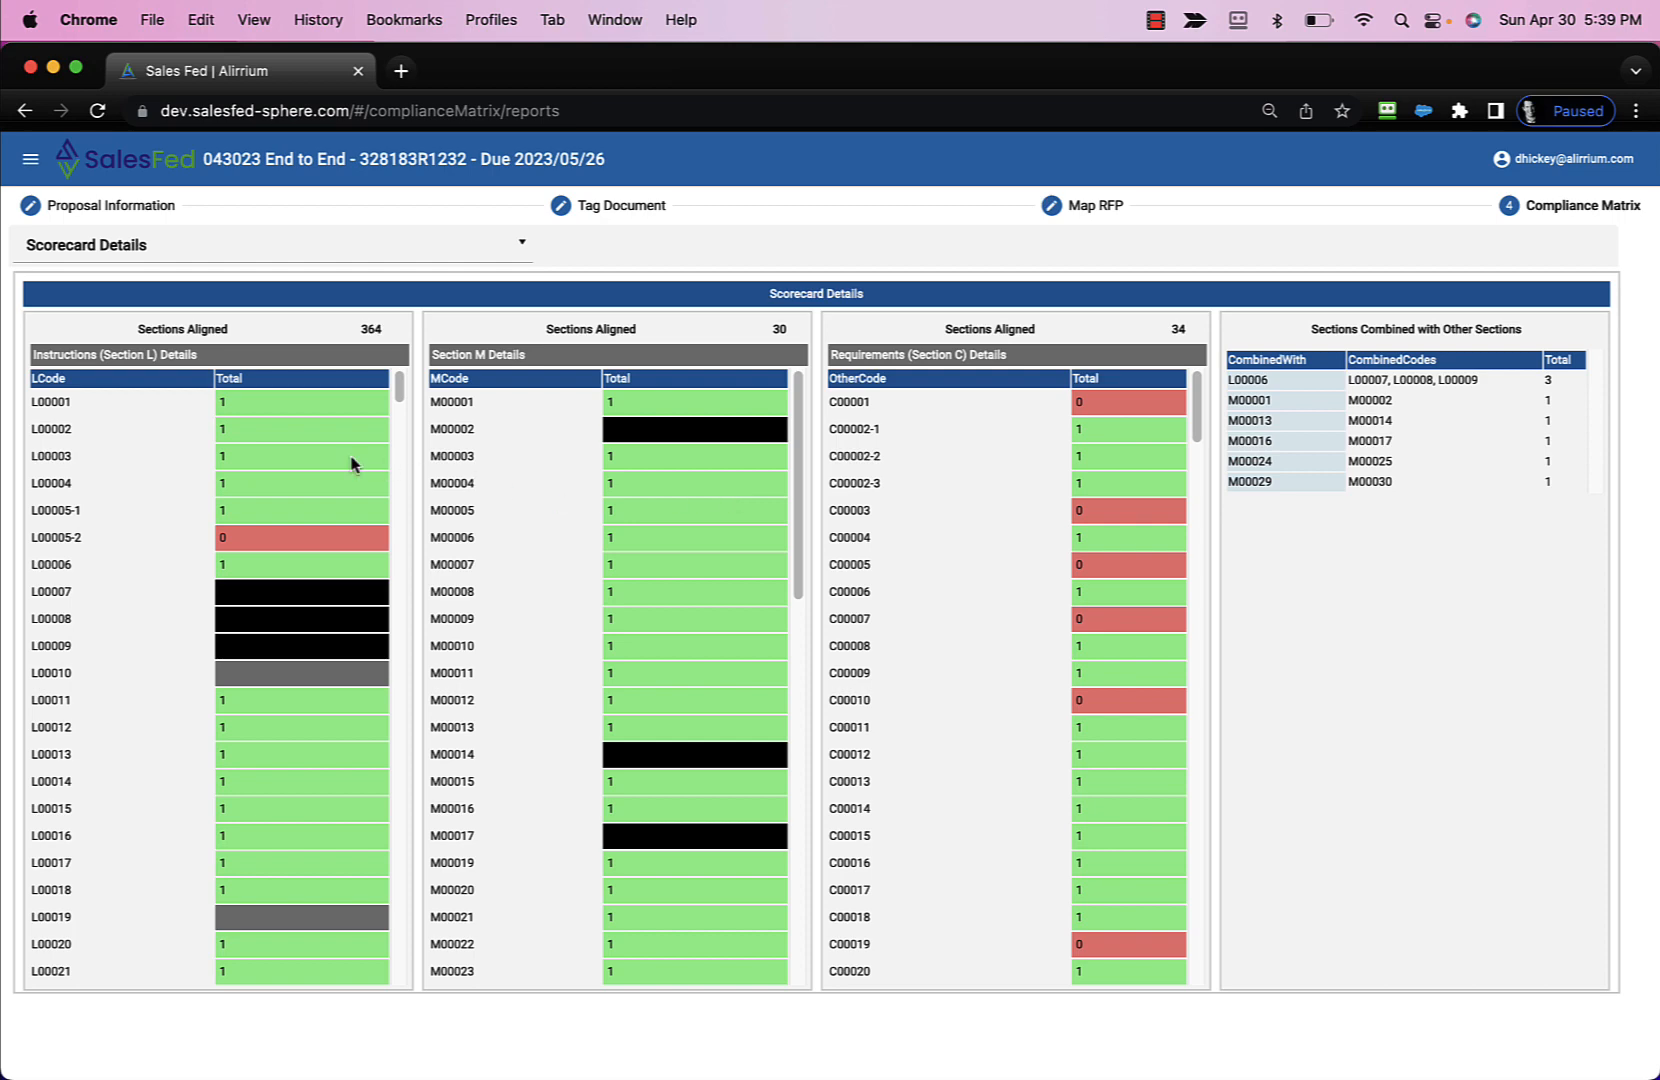
pyautogui.scroll(-3, 722, 512)
pyautogui.scroll(-2, 690, 610)
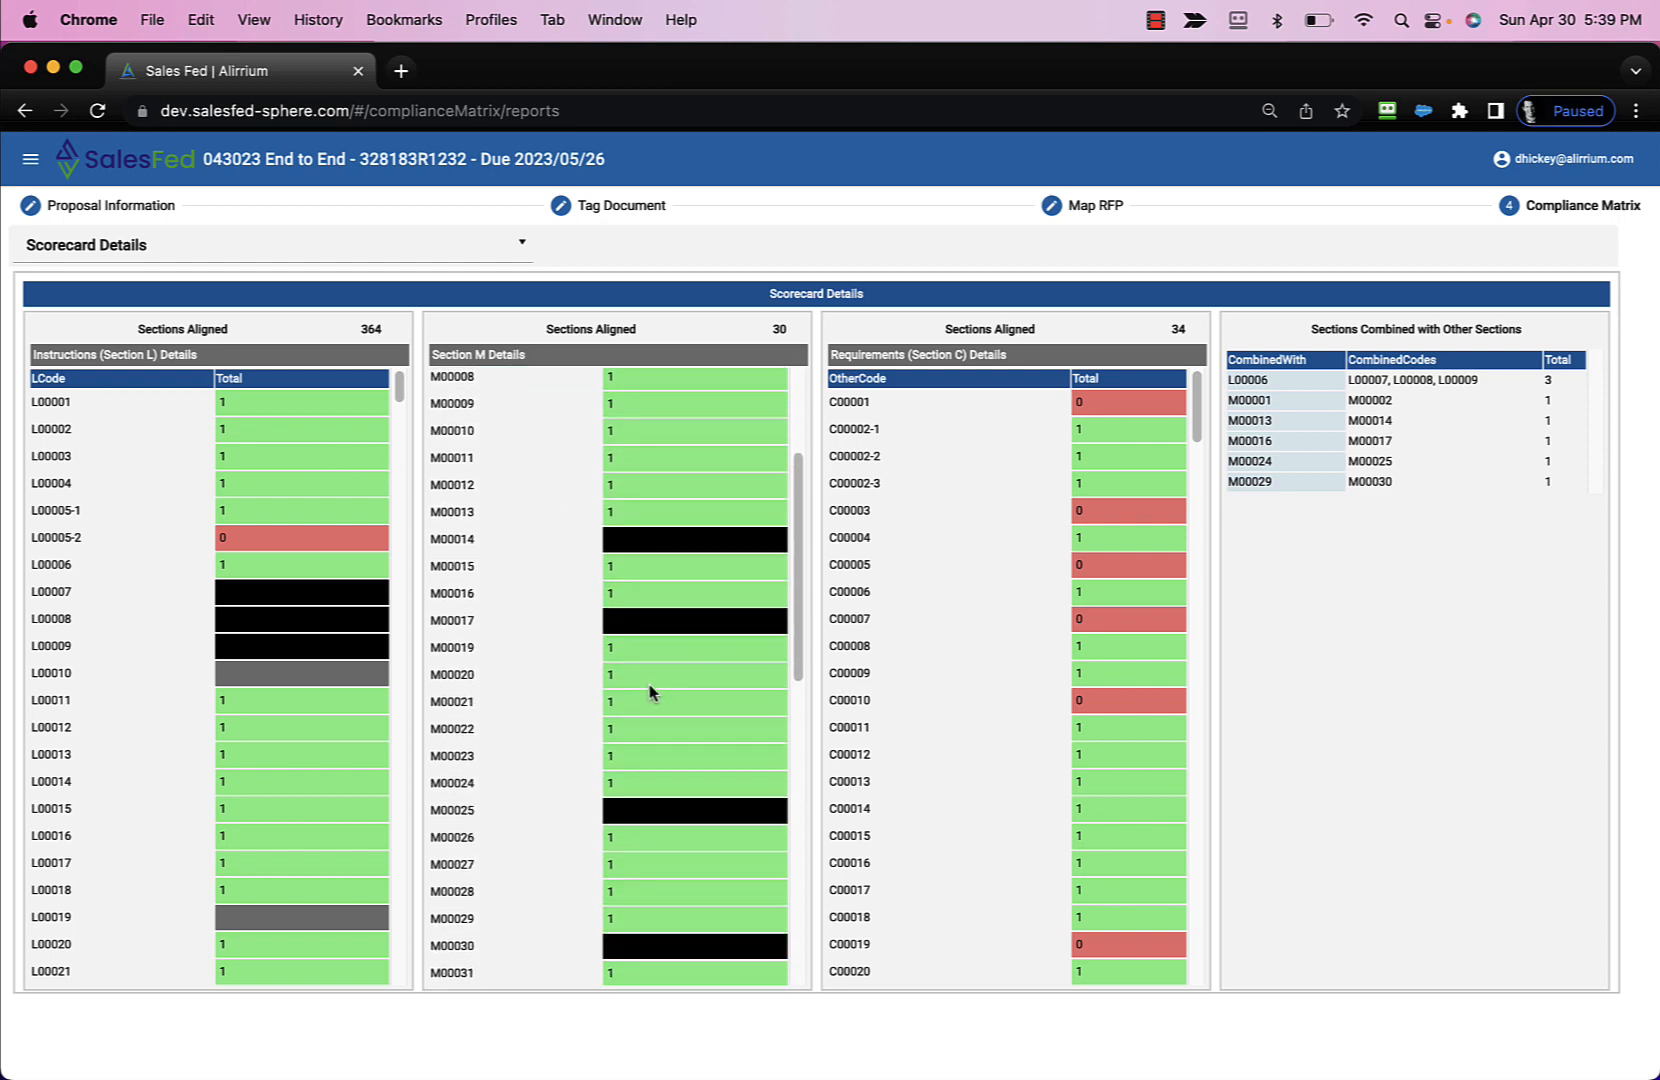
pyautogui.scroll(2, 682, 760)
pyautogui.scroll(-6, 682, 760)
pyautogui.scroll(8, 682, 762)
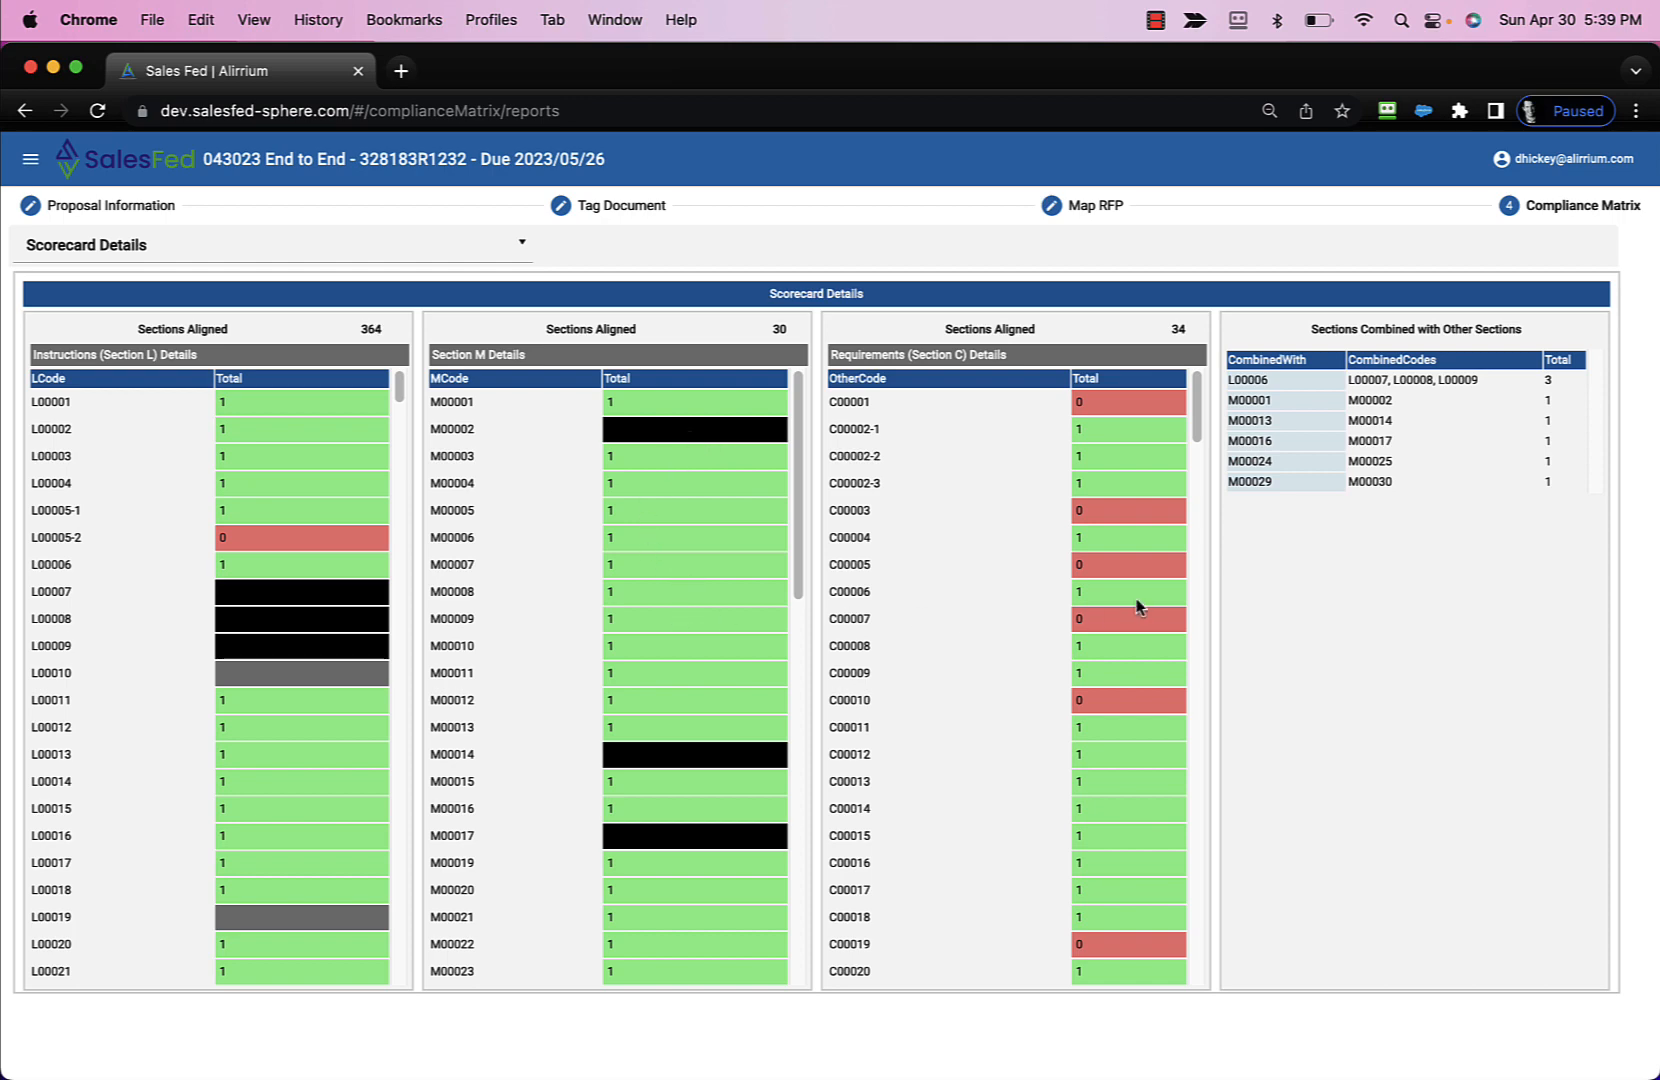
pyautogui.scroll(-2, 1143, 505)
pyautogui.scroll(-10, 1149, 552)
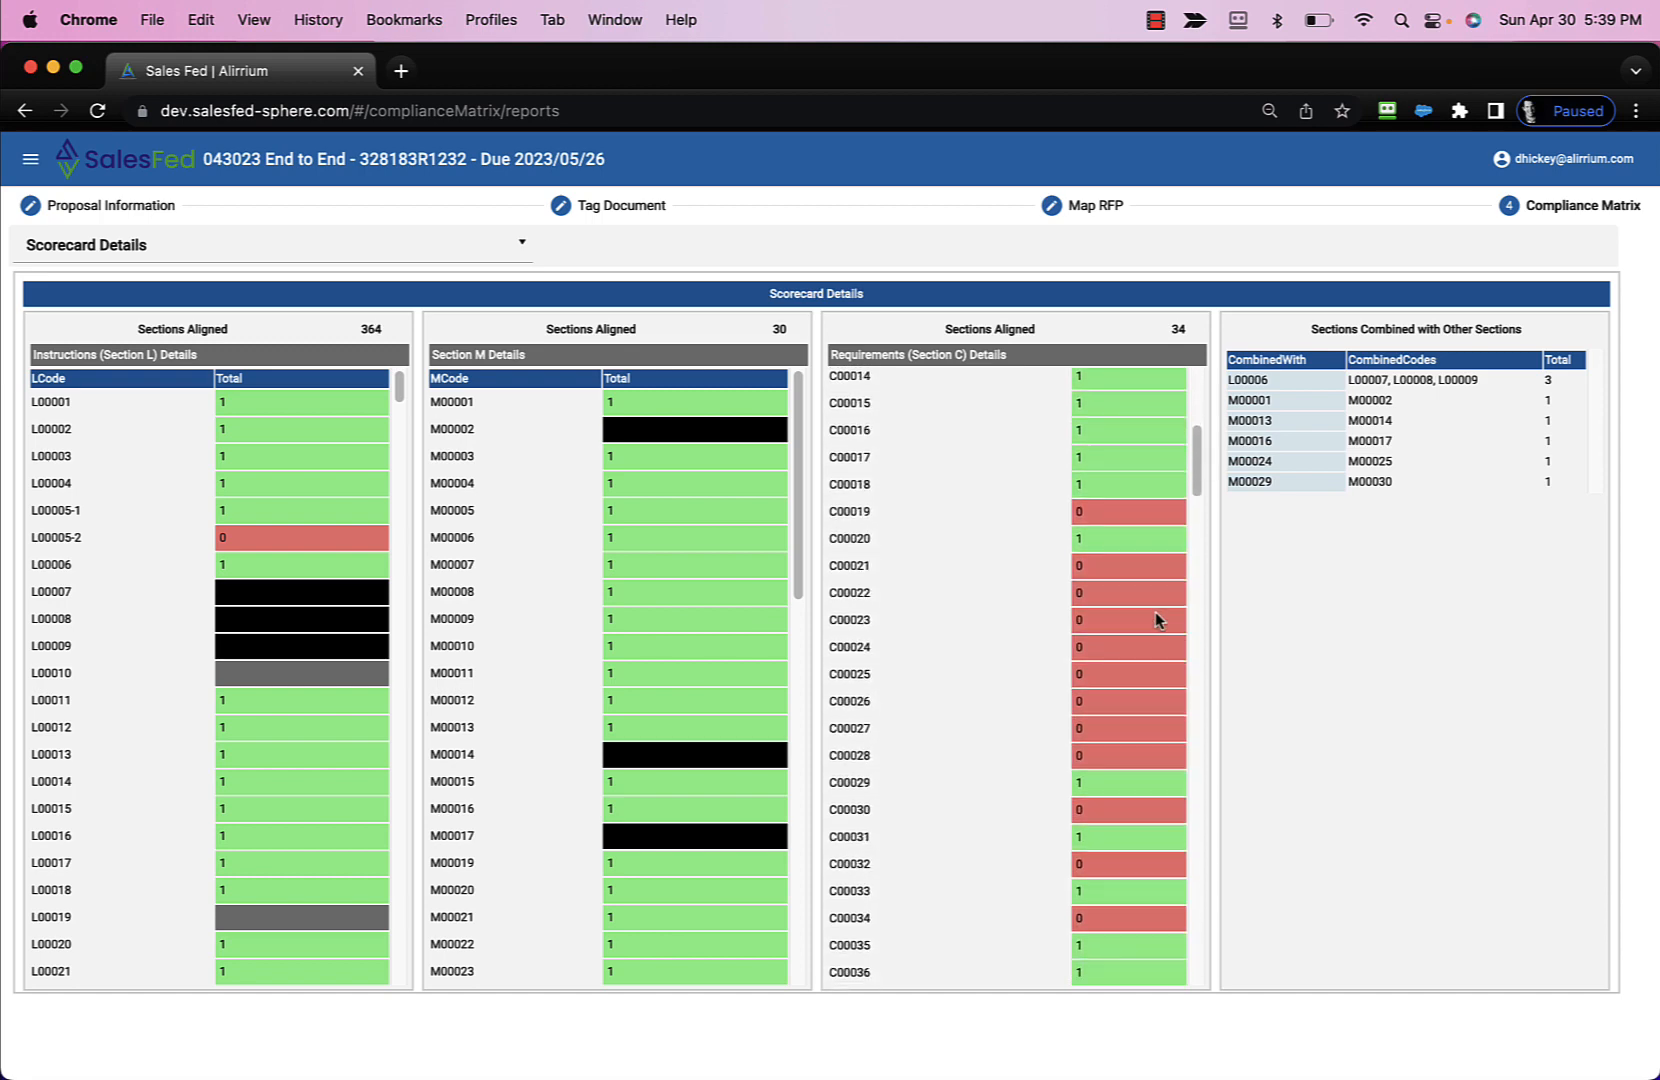
pyautogui.scroll(12, 1156, 622)
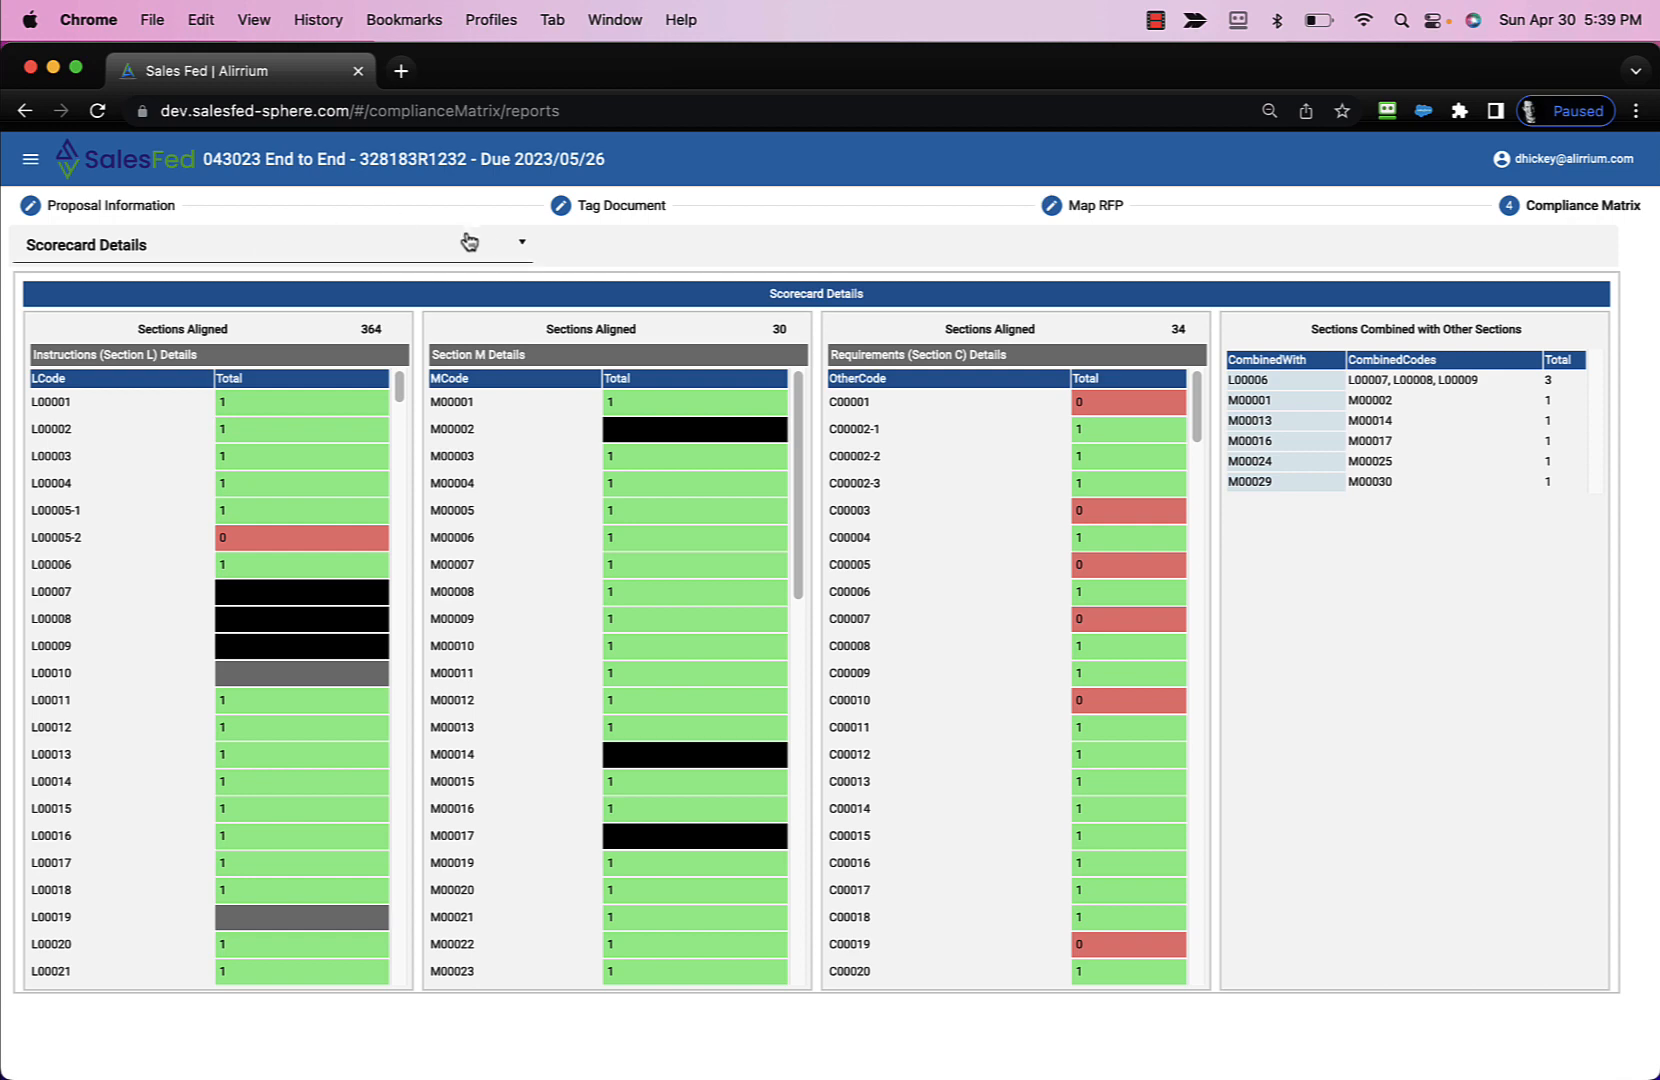
pyautogui.click(511, 247)
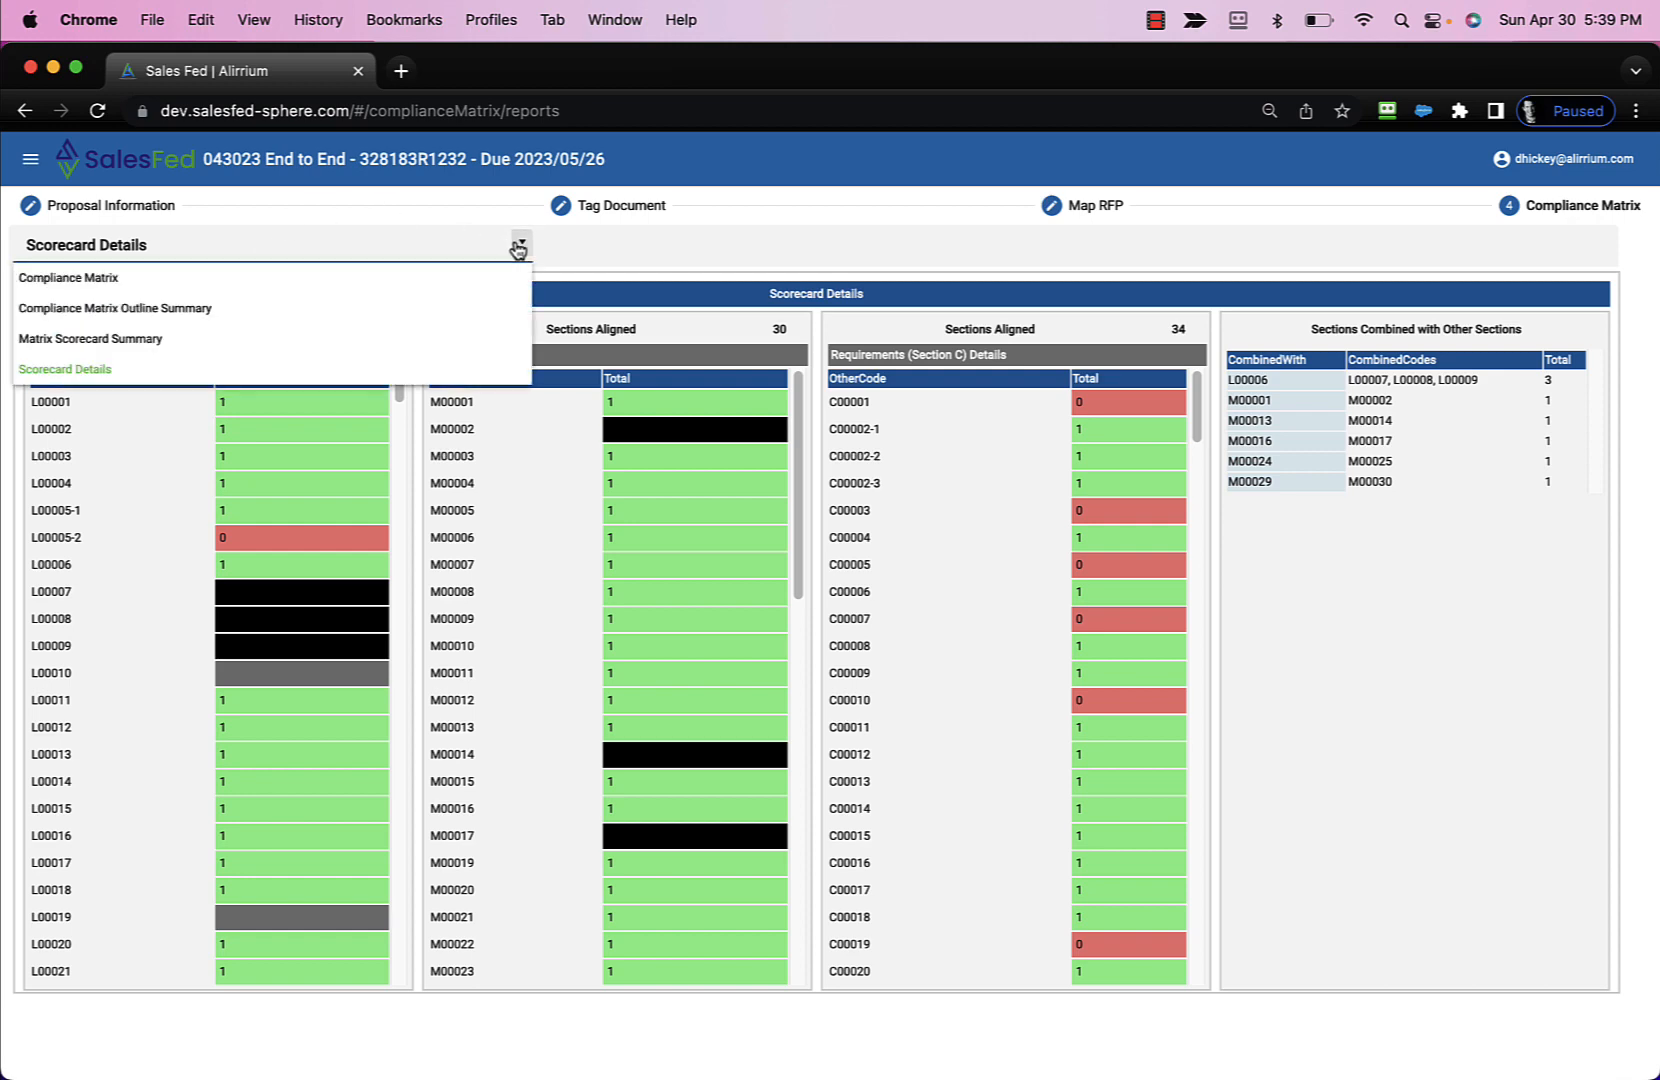
pyautogui.click(405, 278)
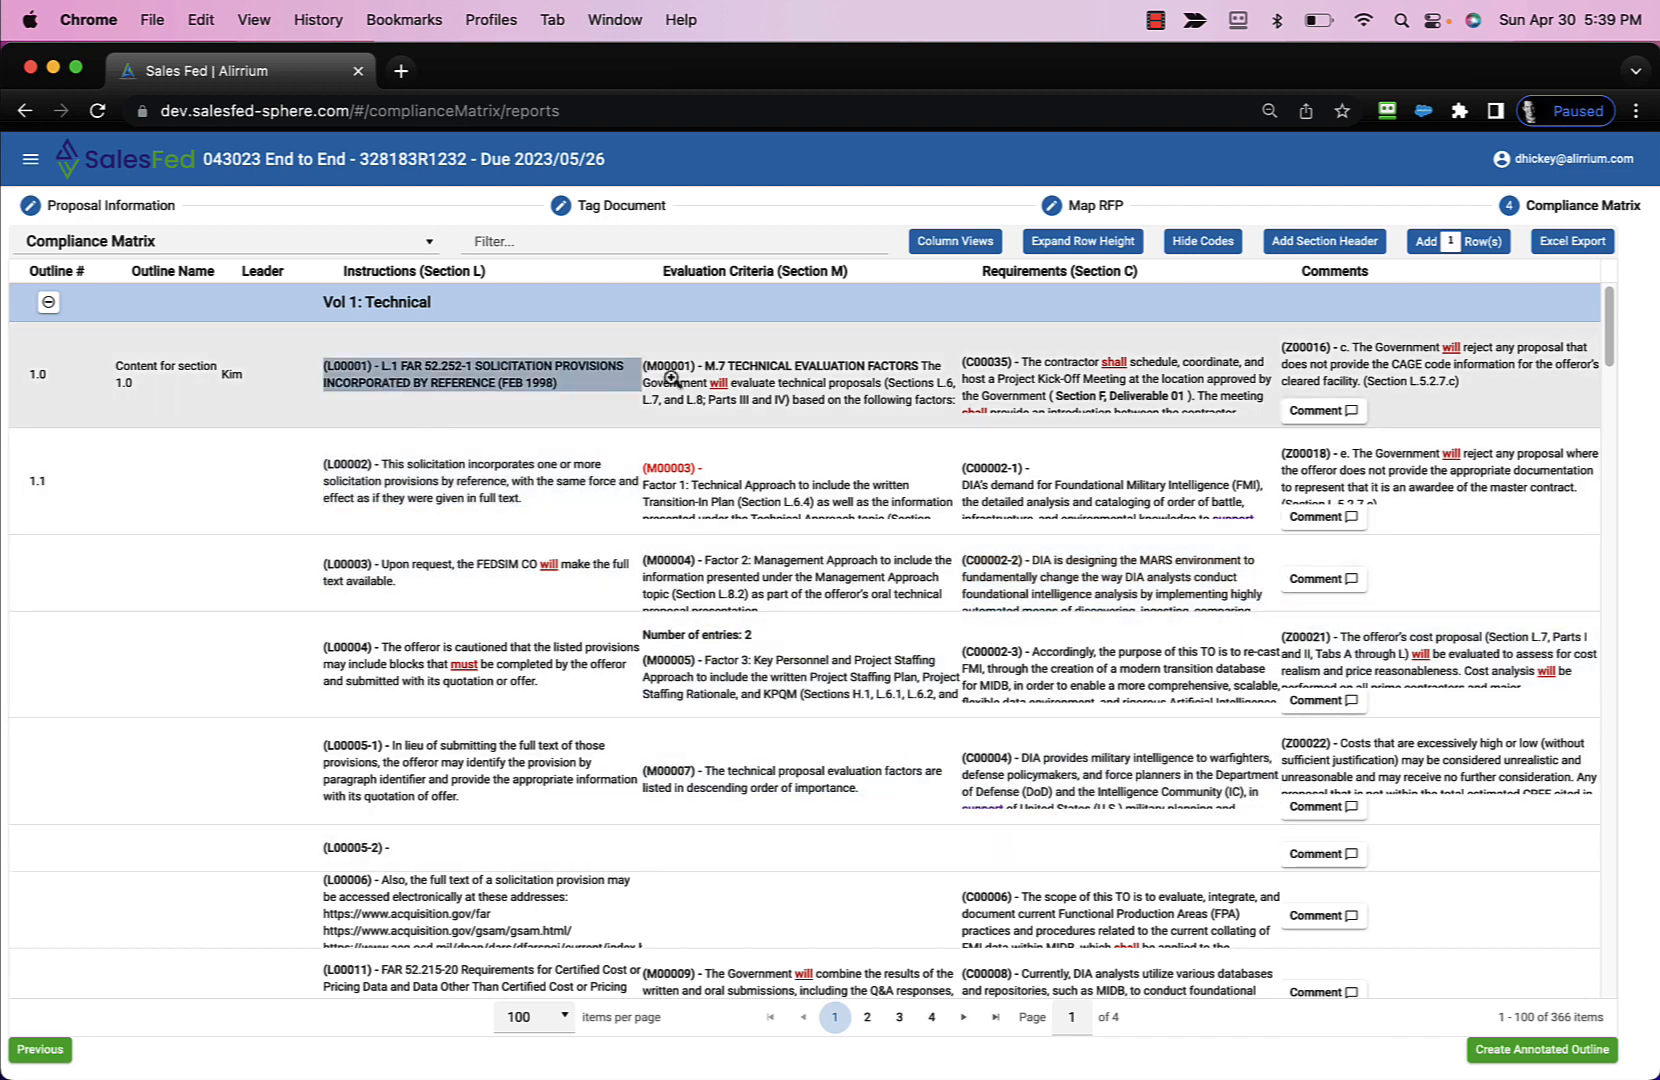
# Add a section header above entry L00063 in the Compliance Matrix and finish adding headers.
pyautogui.click(1324, 241)
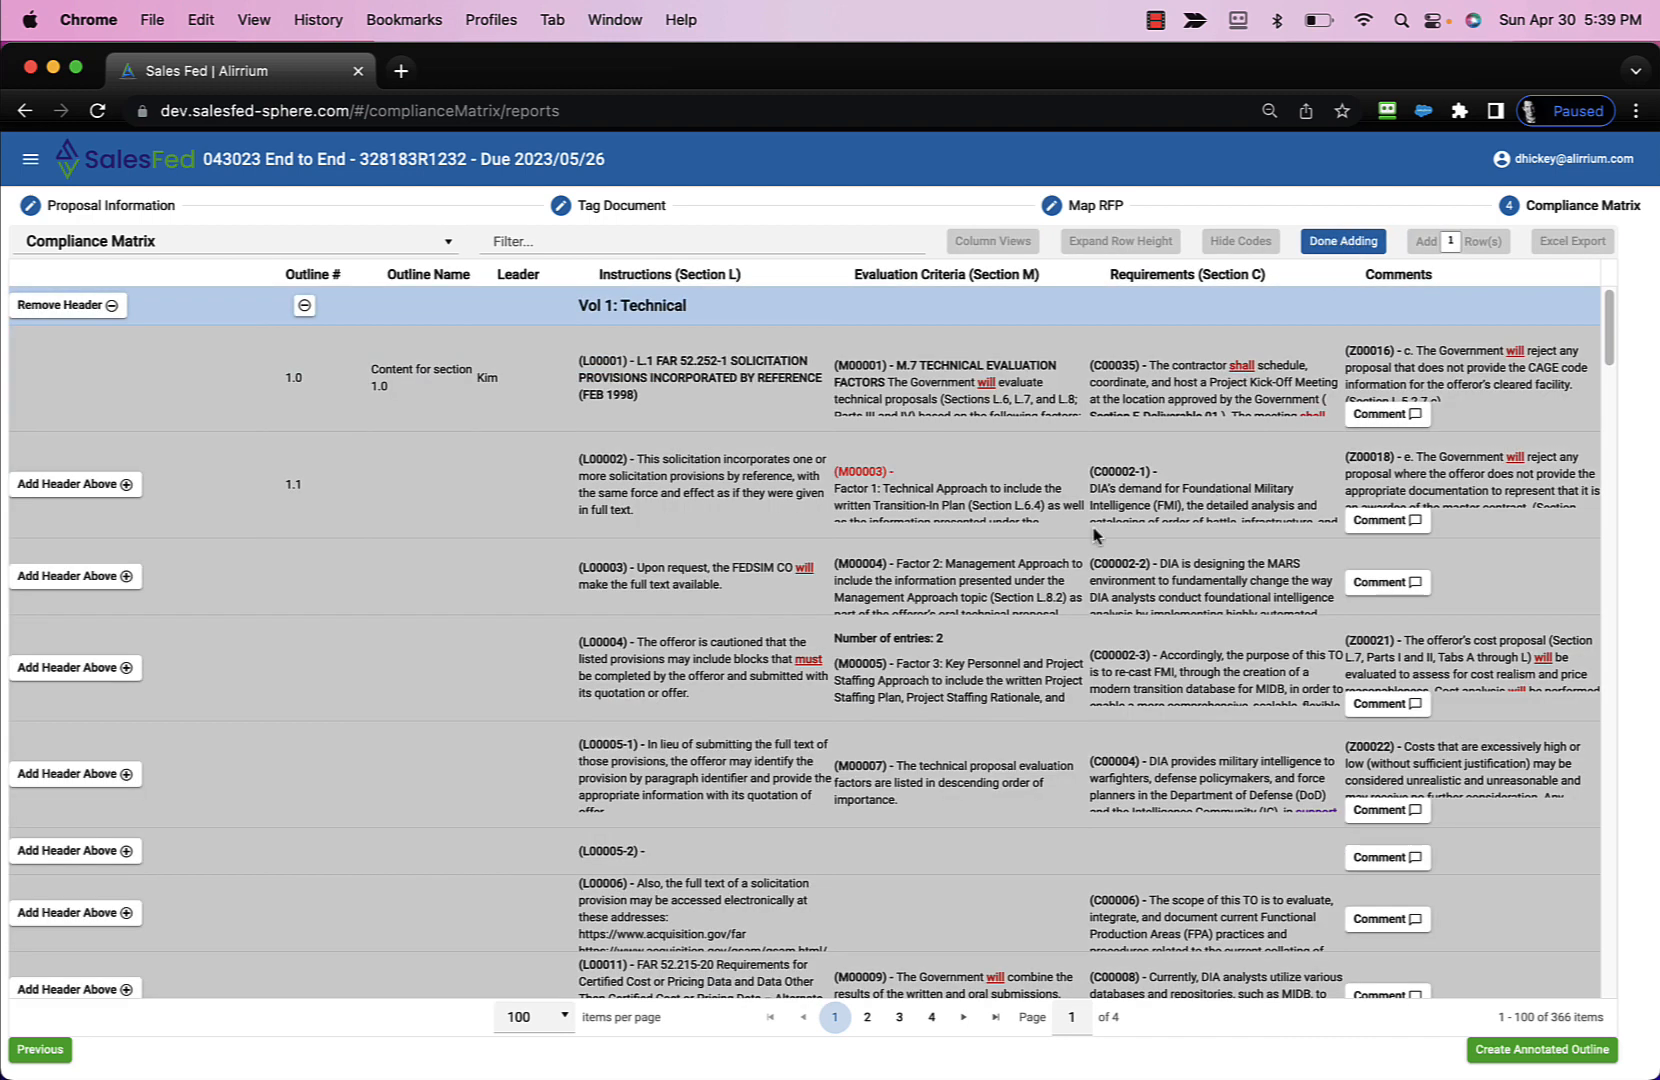
pyautogui.scroll(-10, 545, 551)
pyautogui.scroll(-15, 545, 551)
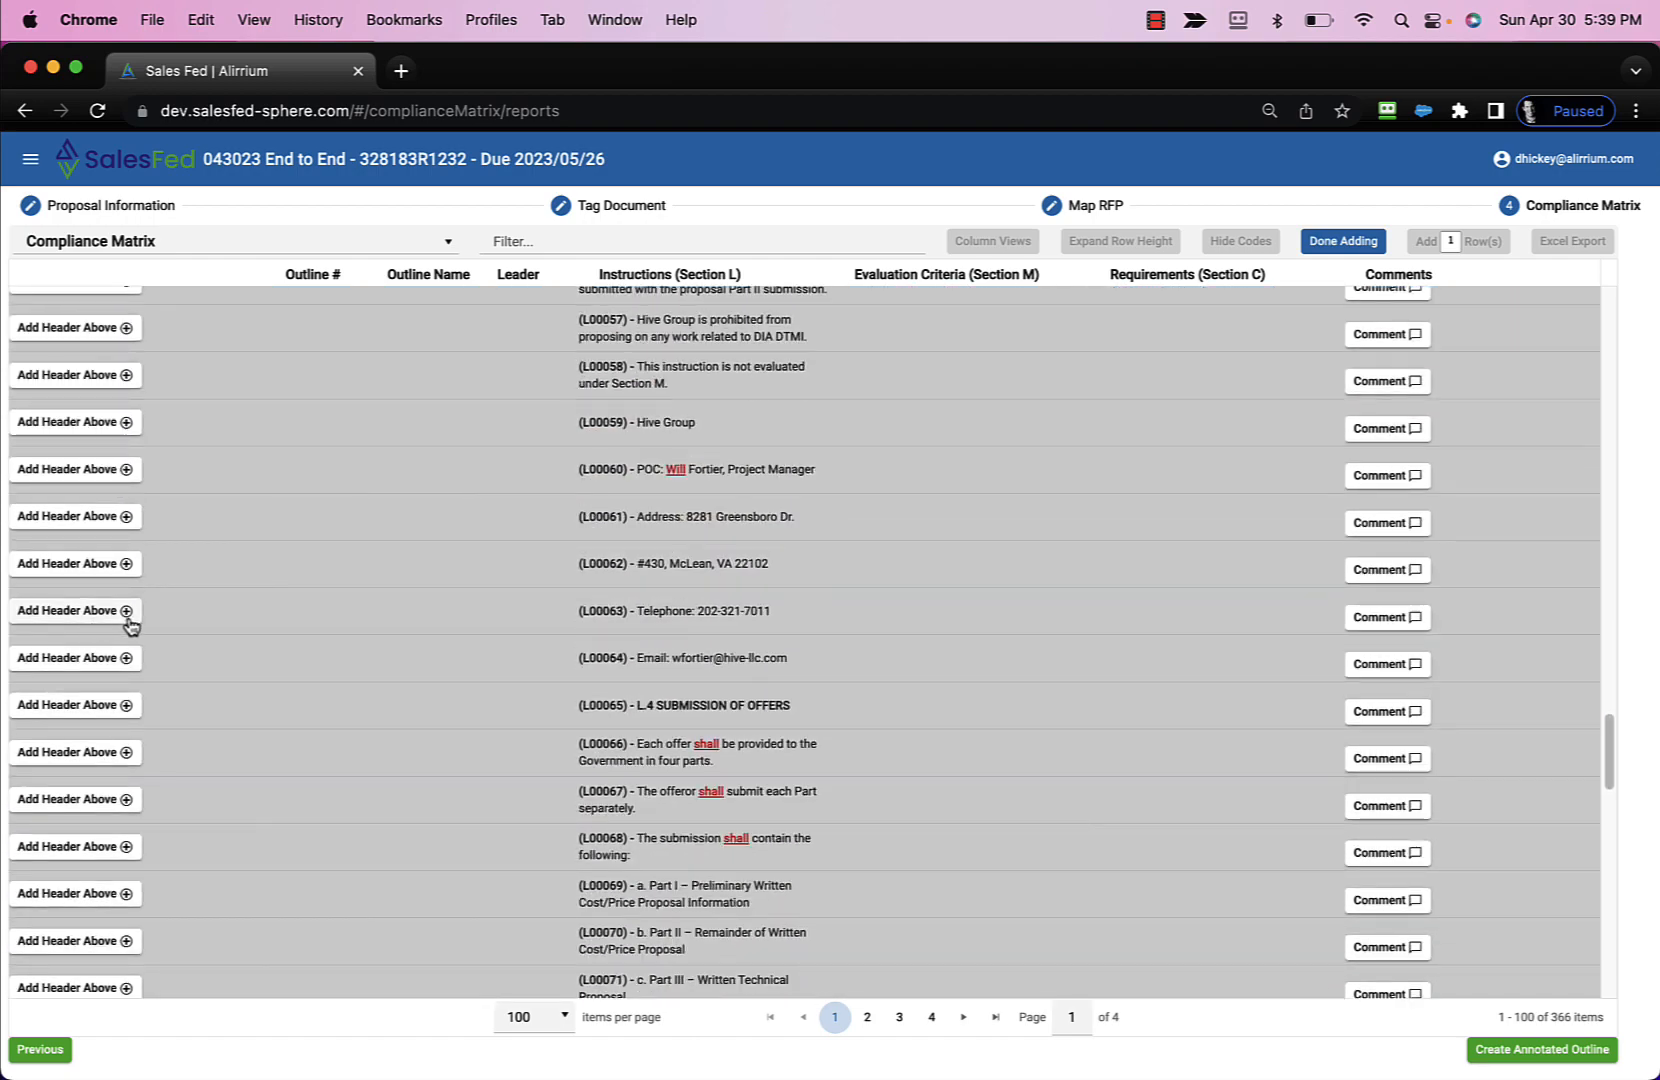
pyautogui.click(127, 613)
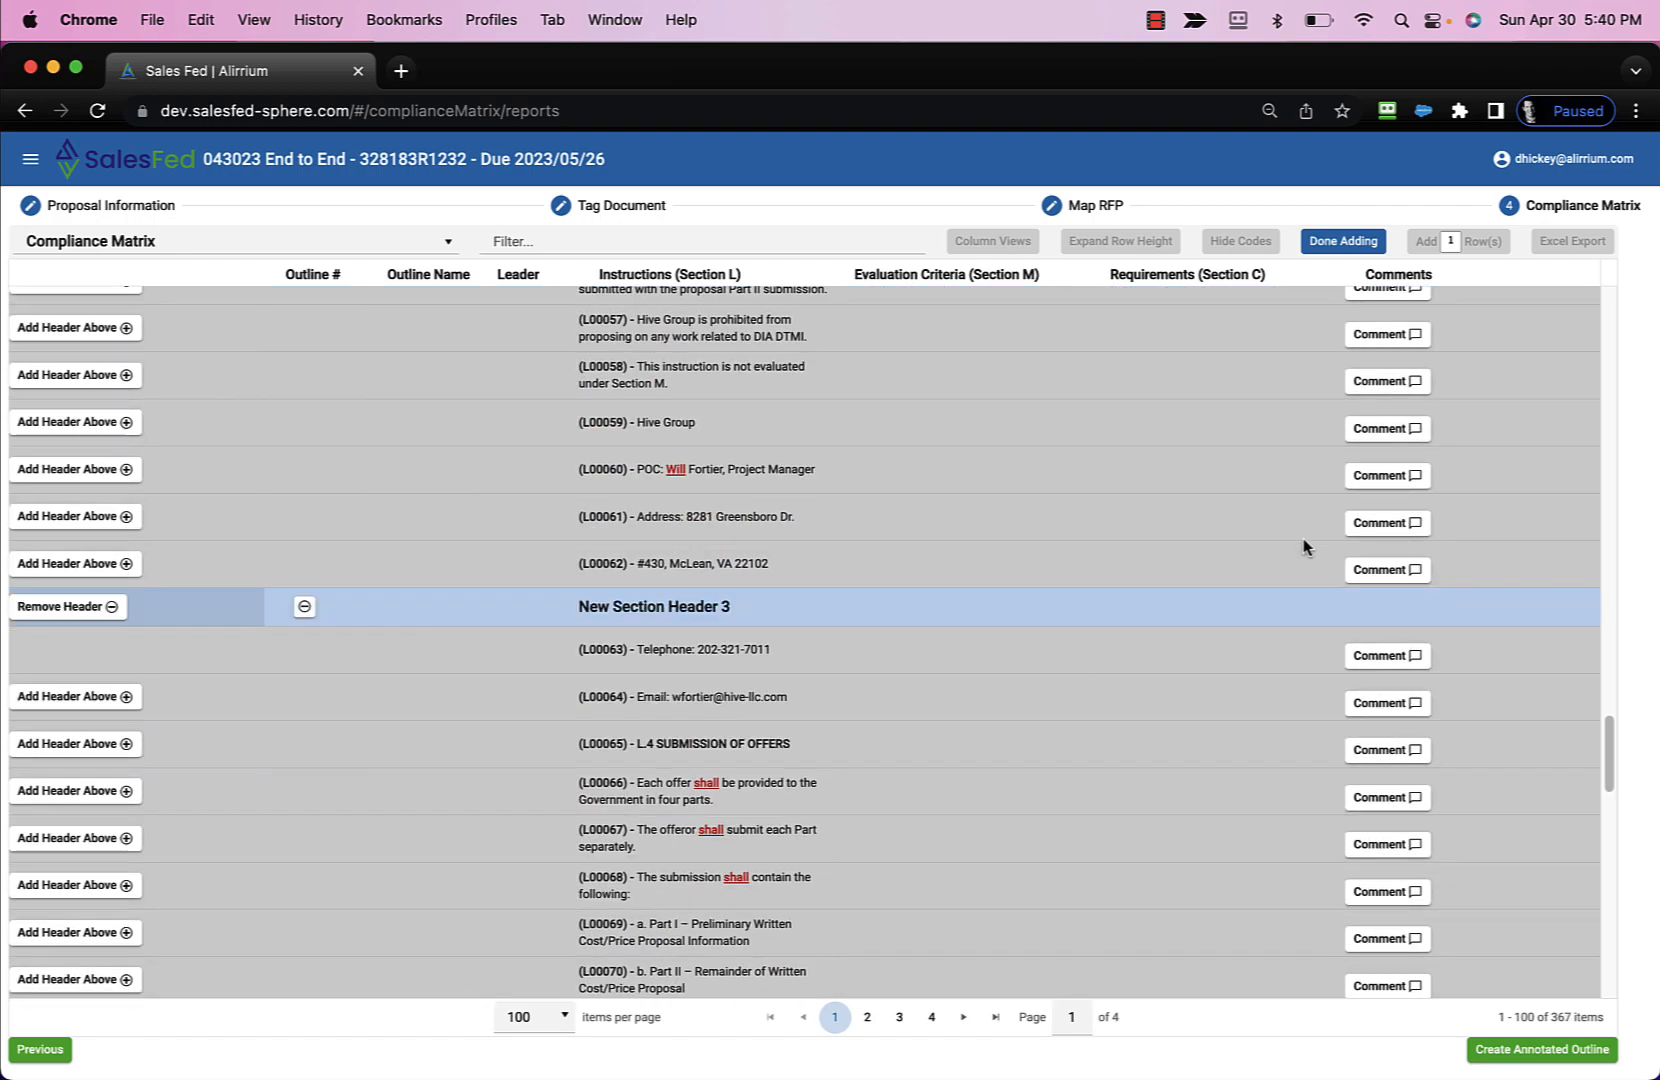
pyautogui.click(1360, 242)
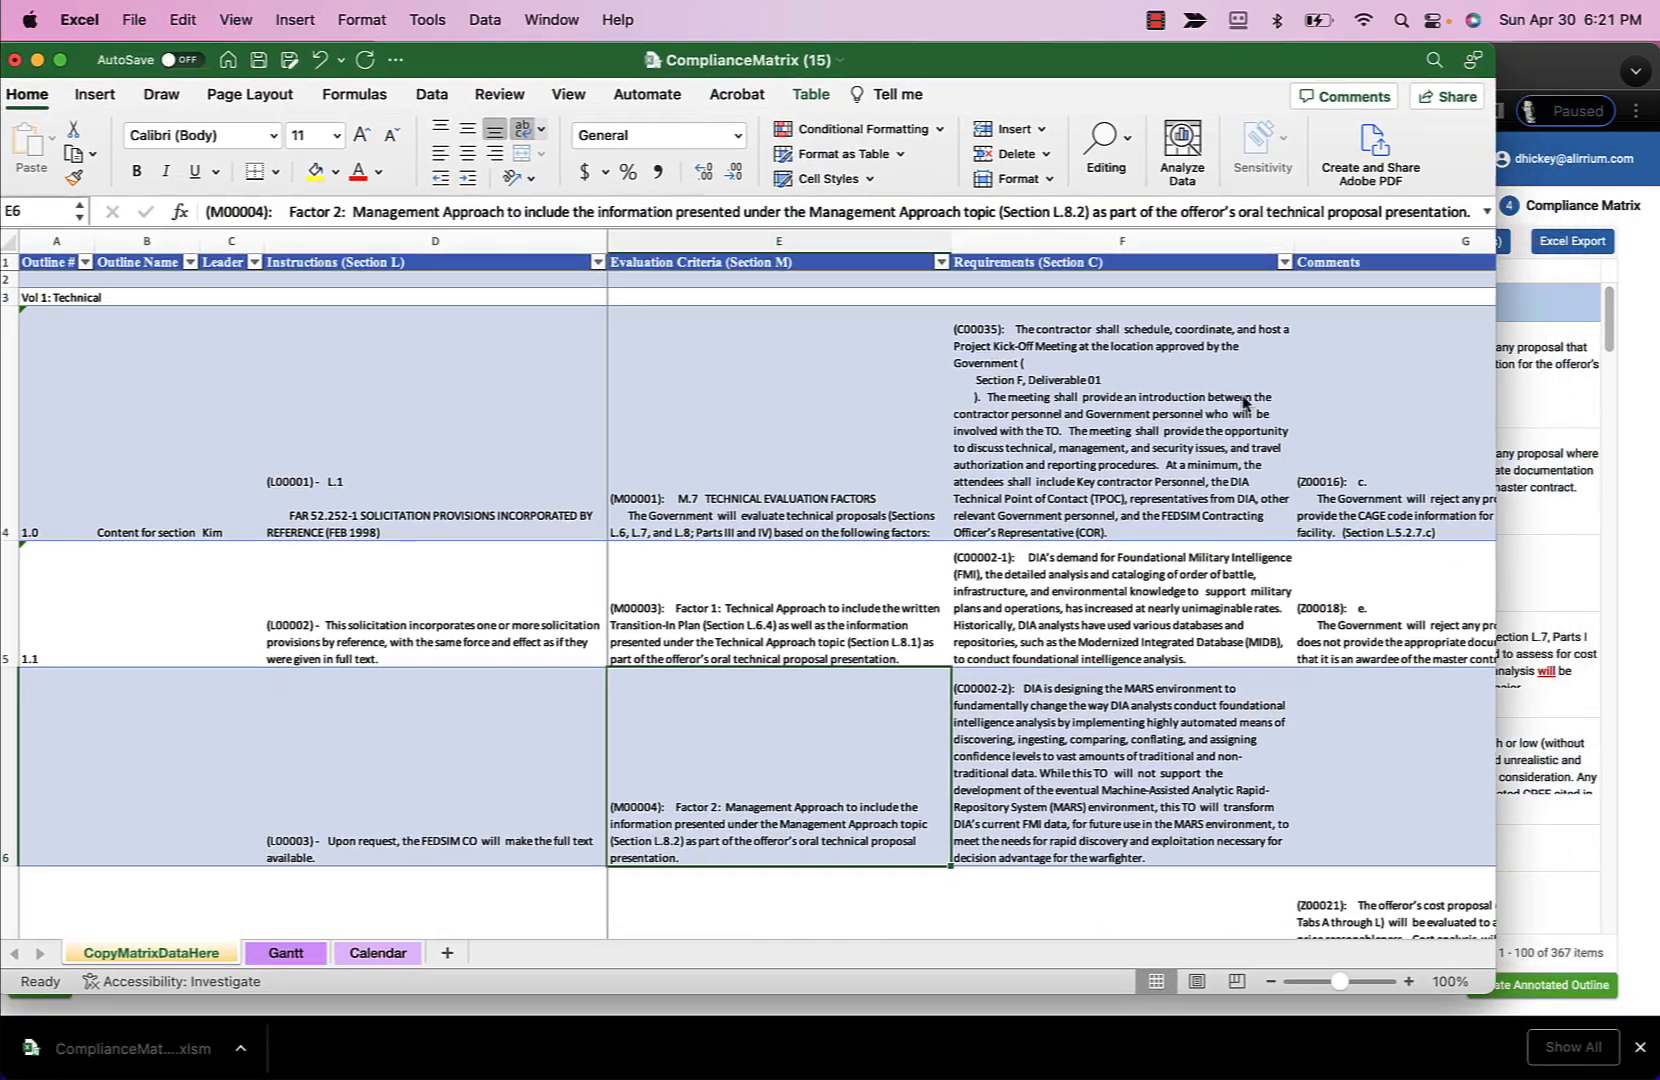
# Enlarge the exported ComplianceMatrix workbook's window in Excel and review the first matrix rows on the CopyMatrixDataHere sheet.
pyautogui.moveTo(1485, 988); pyautogui.dragTo(1655, 1030)
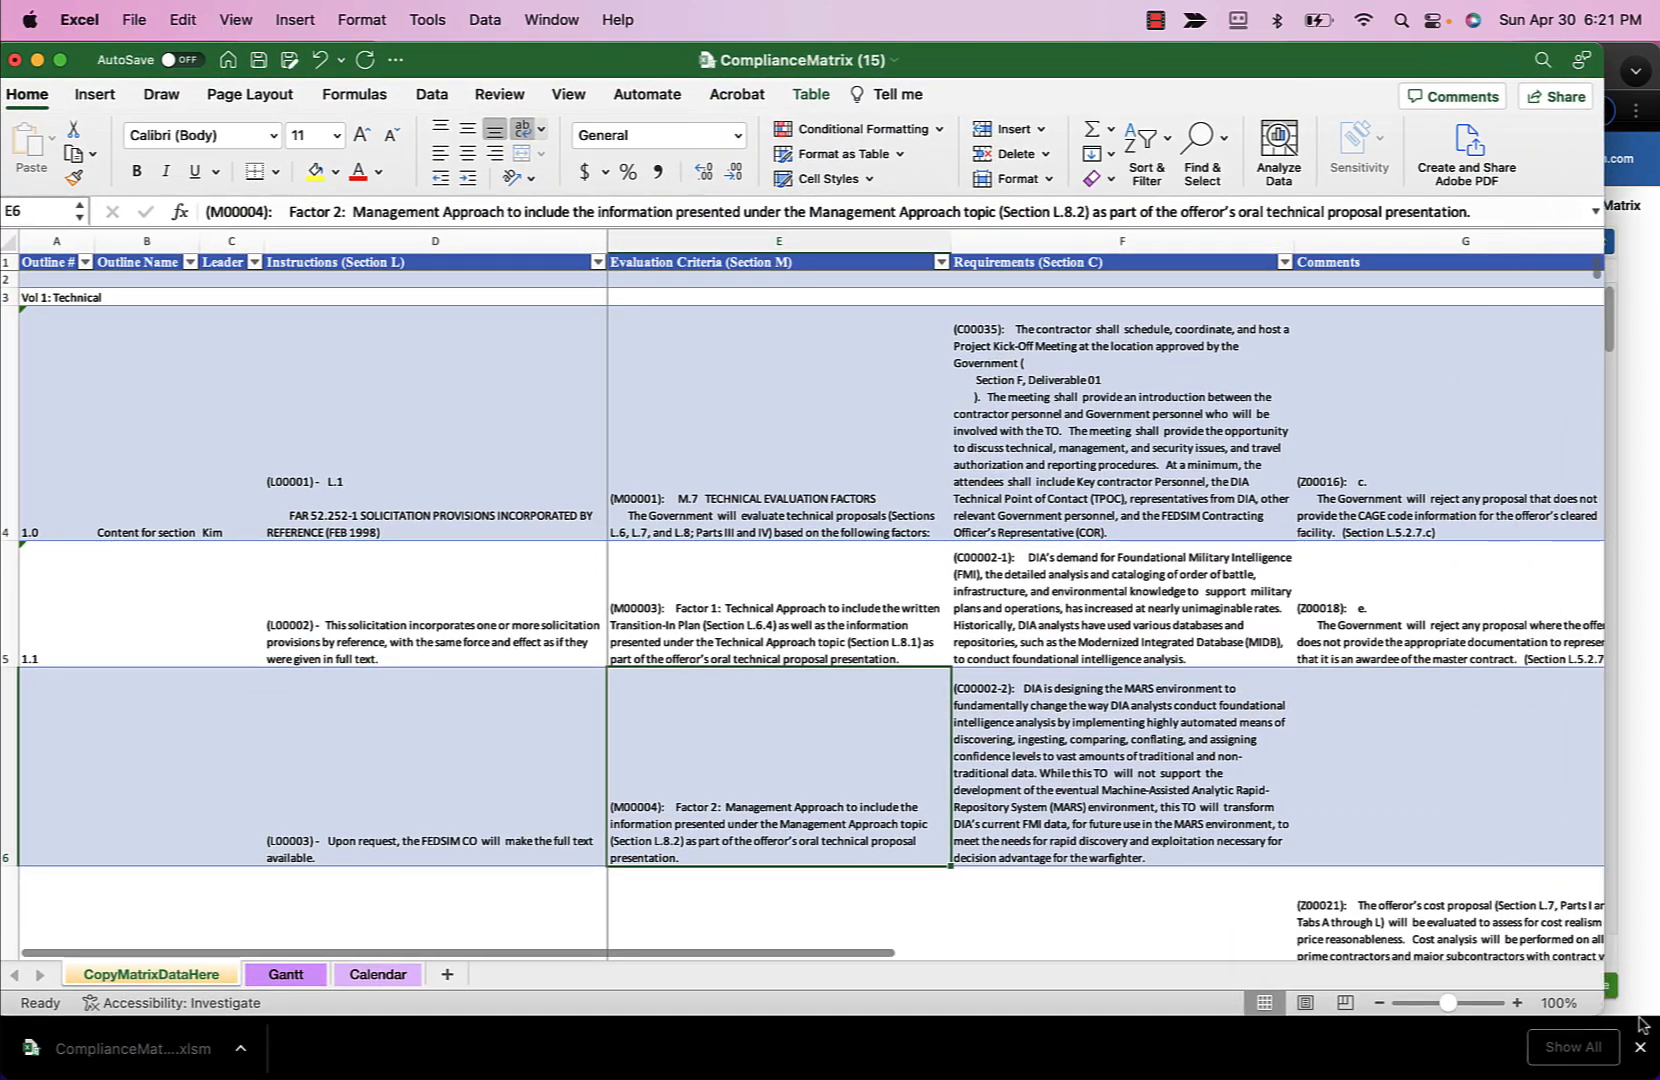
pyautogui.scroll(-5, 668, 651)
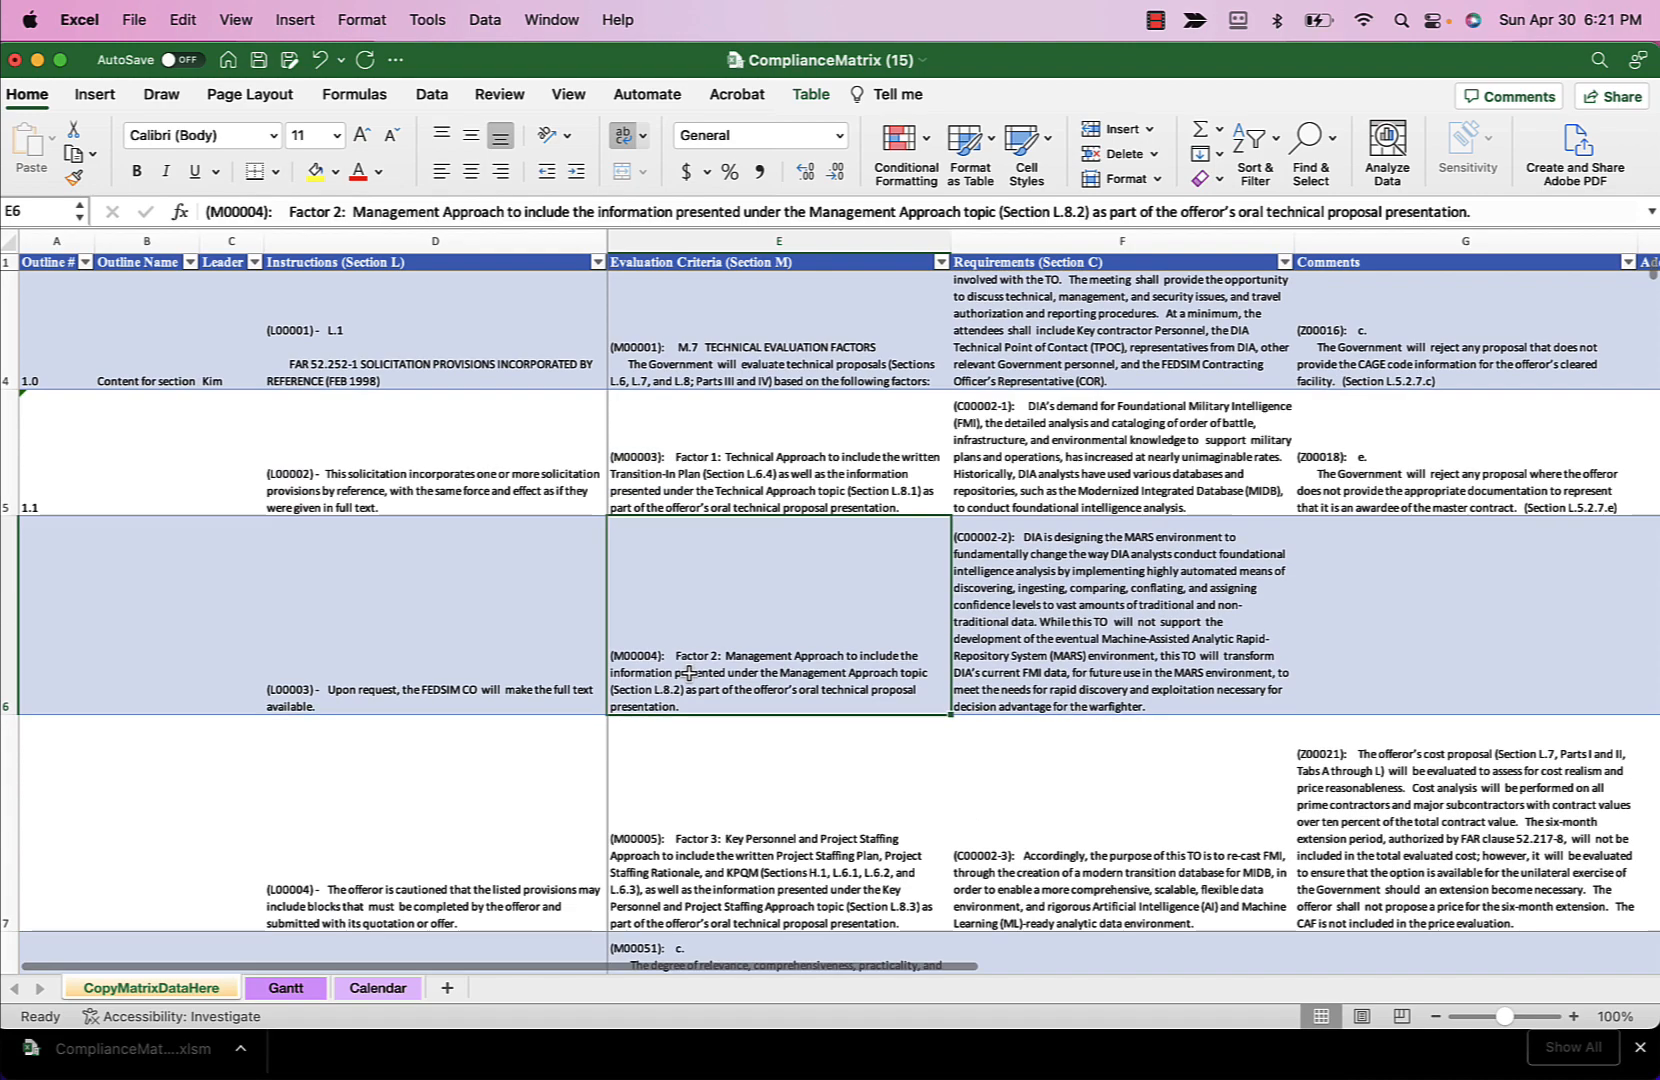
pyautogui.scroll(5, 717, 690)
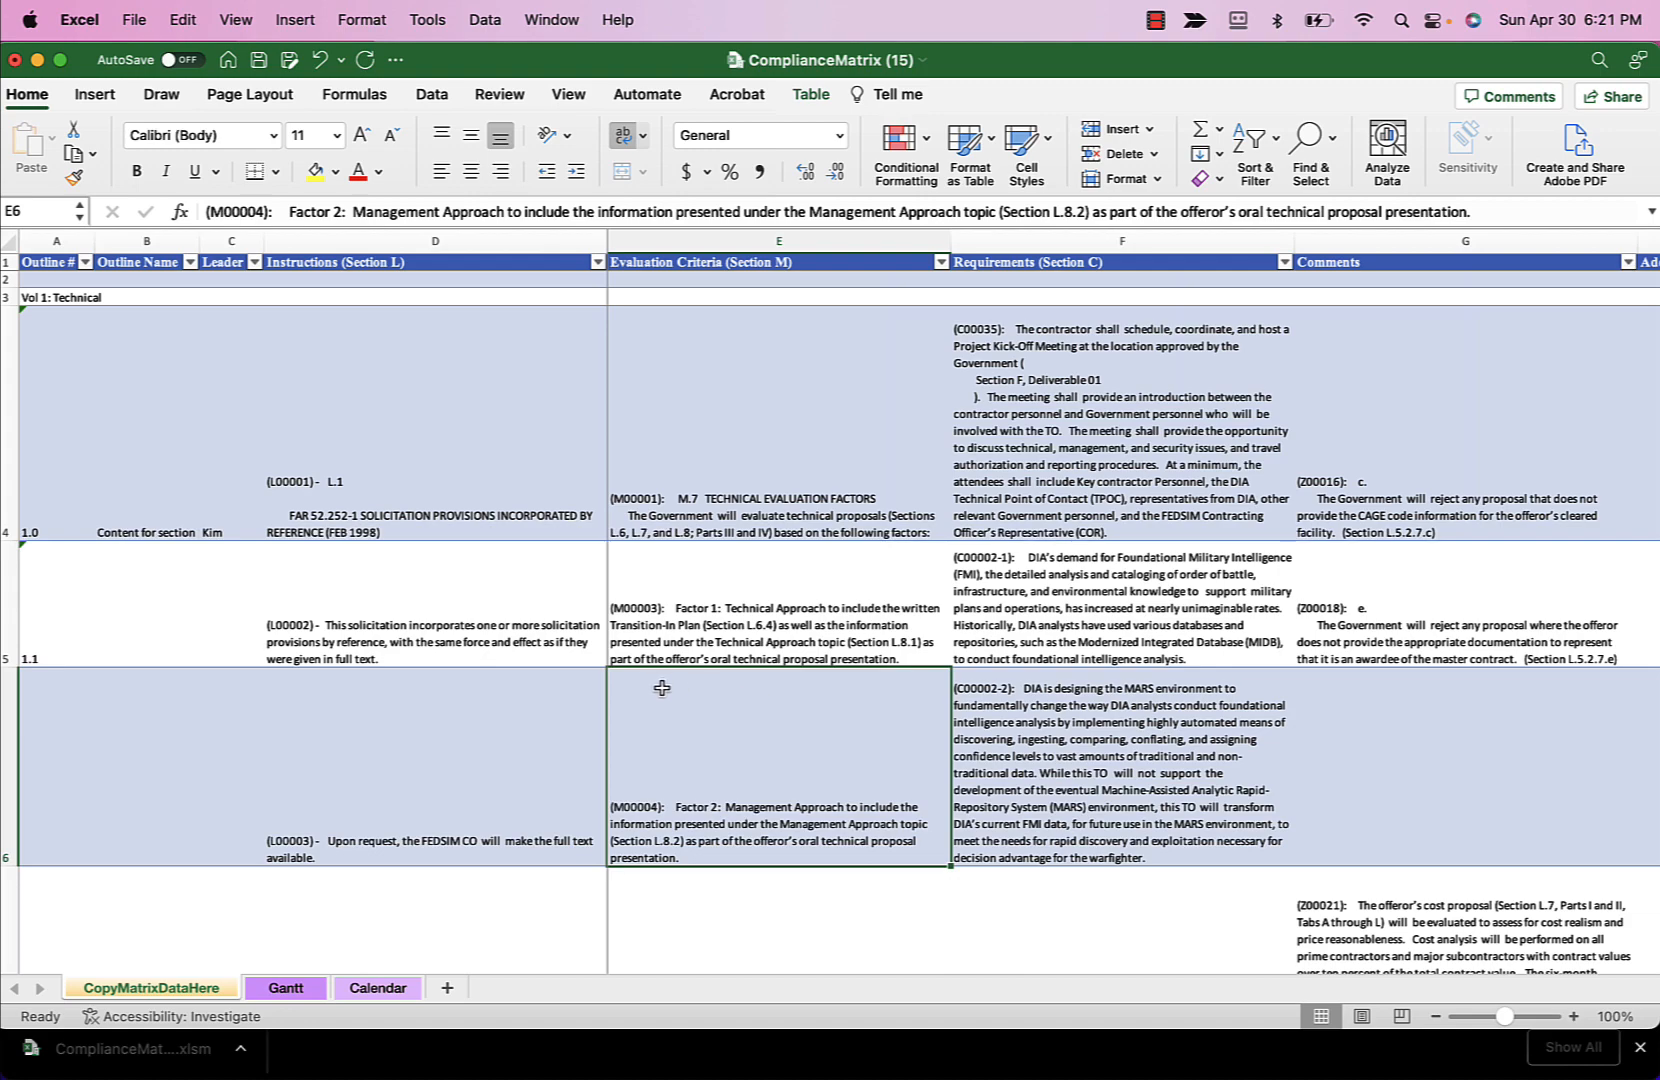
pyautogui.scroll(-4, 815, 745)
pyautogui.scroll(-3, 829, 761)
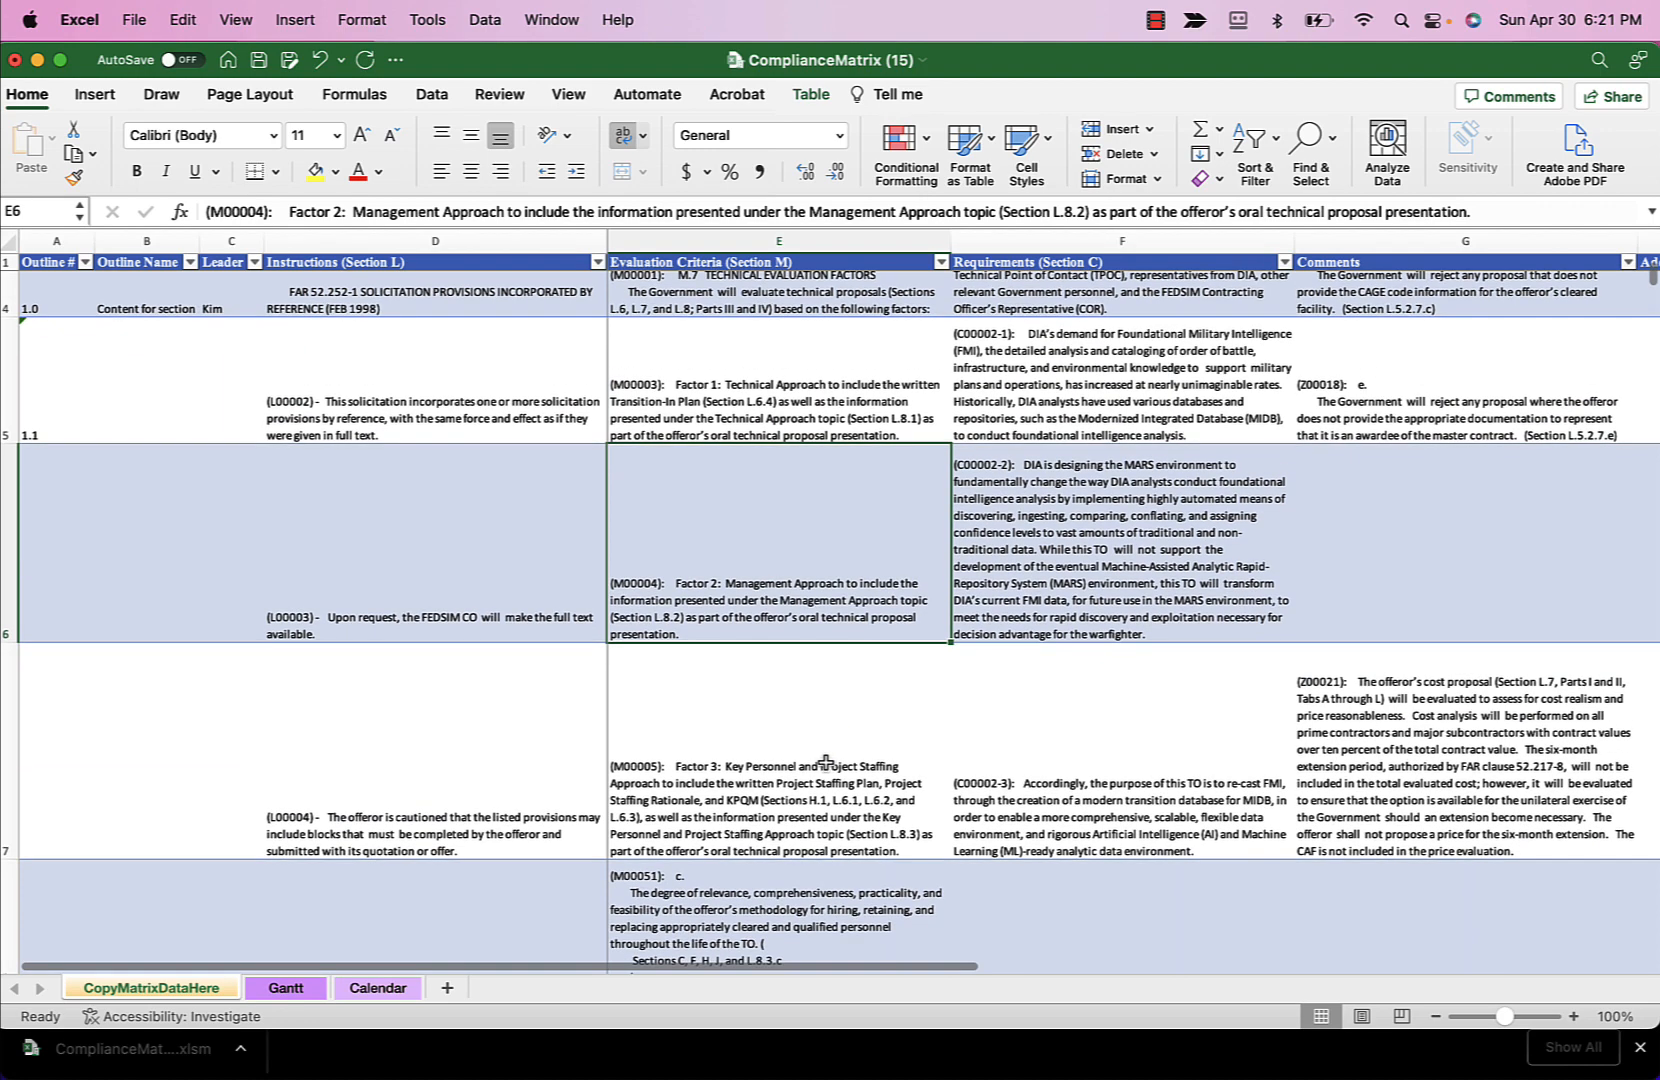
pyautogui.scroll(7, 842, 767)
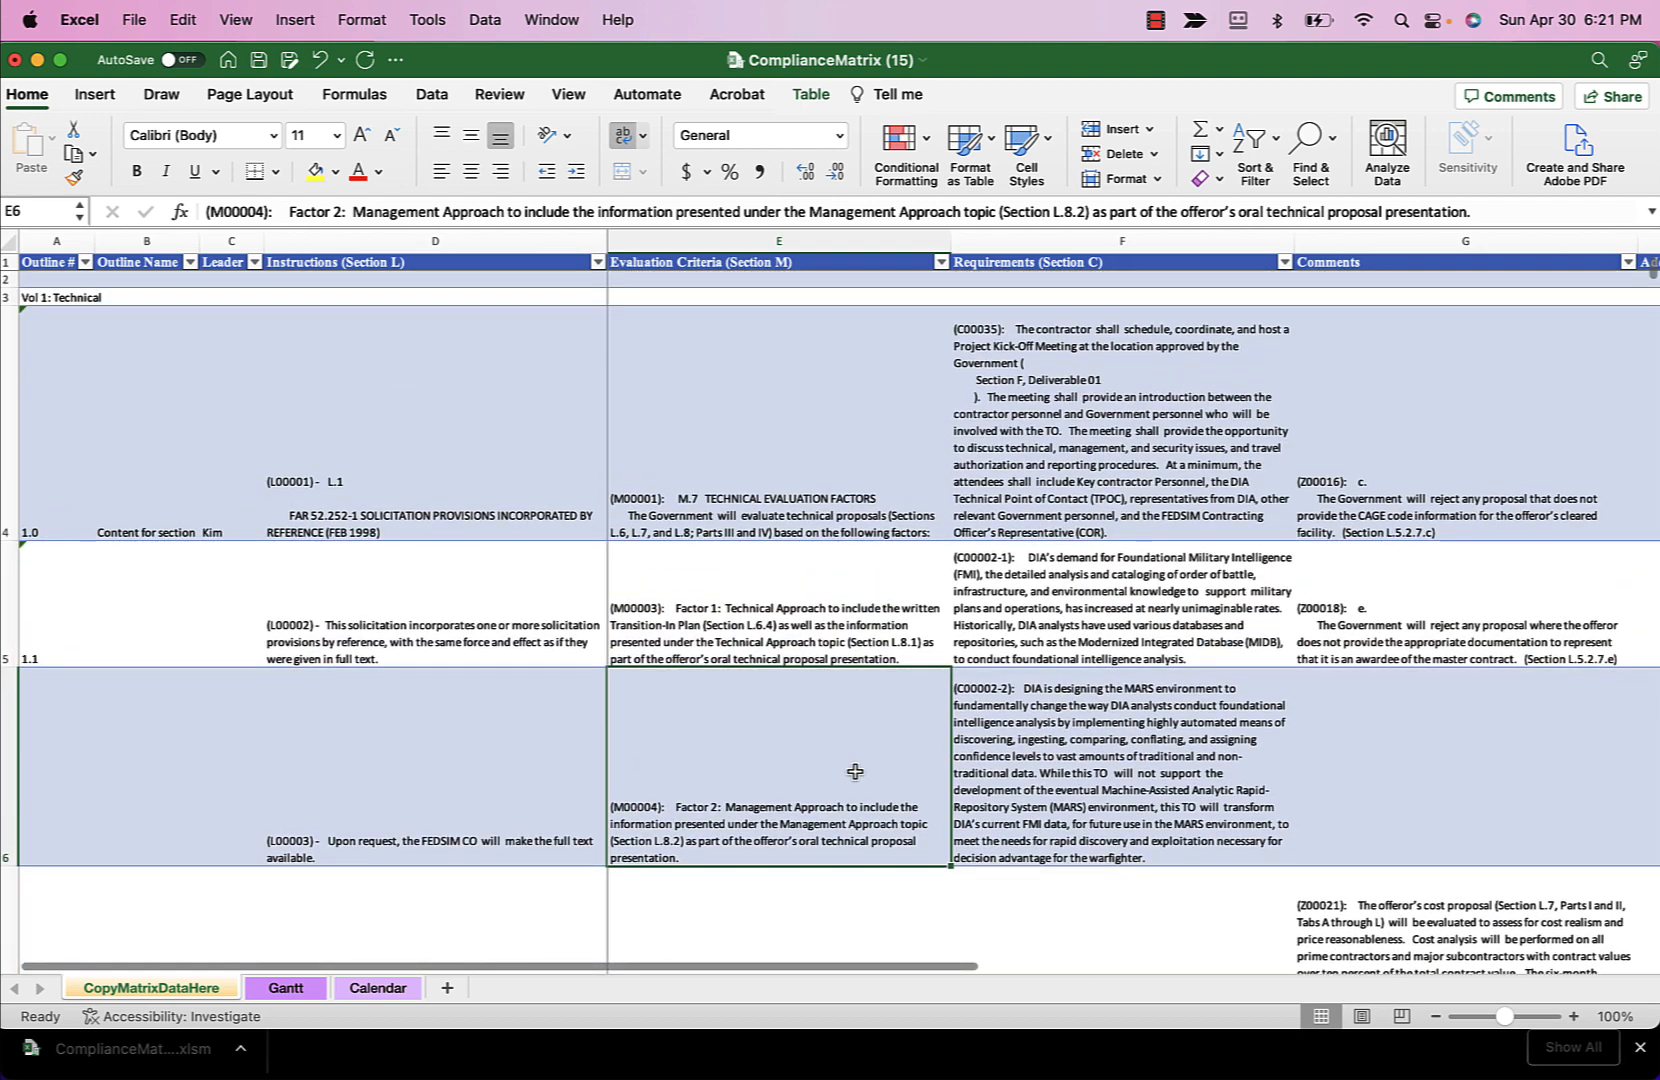